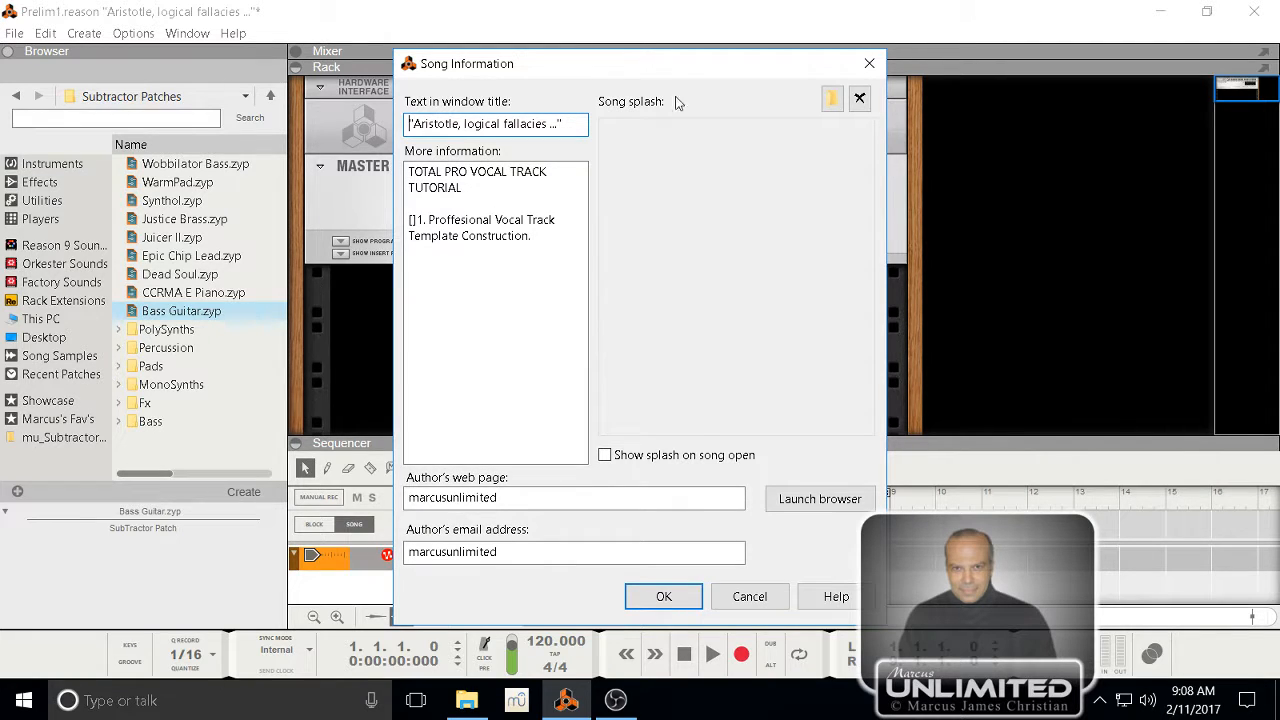
- Close the song information, add a SubTractor Analog Synthesizer to the rack and reset the device to its initial patch
left_click(663, 596)
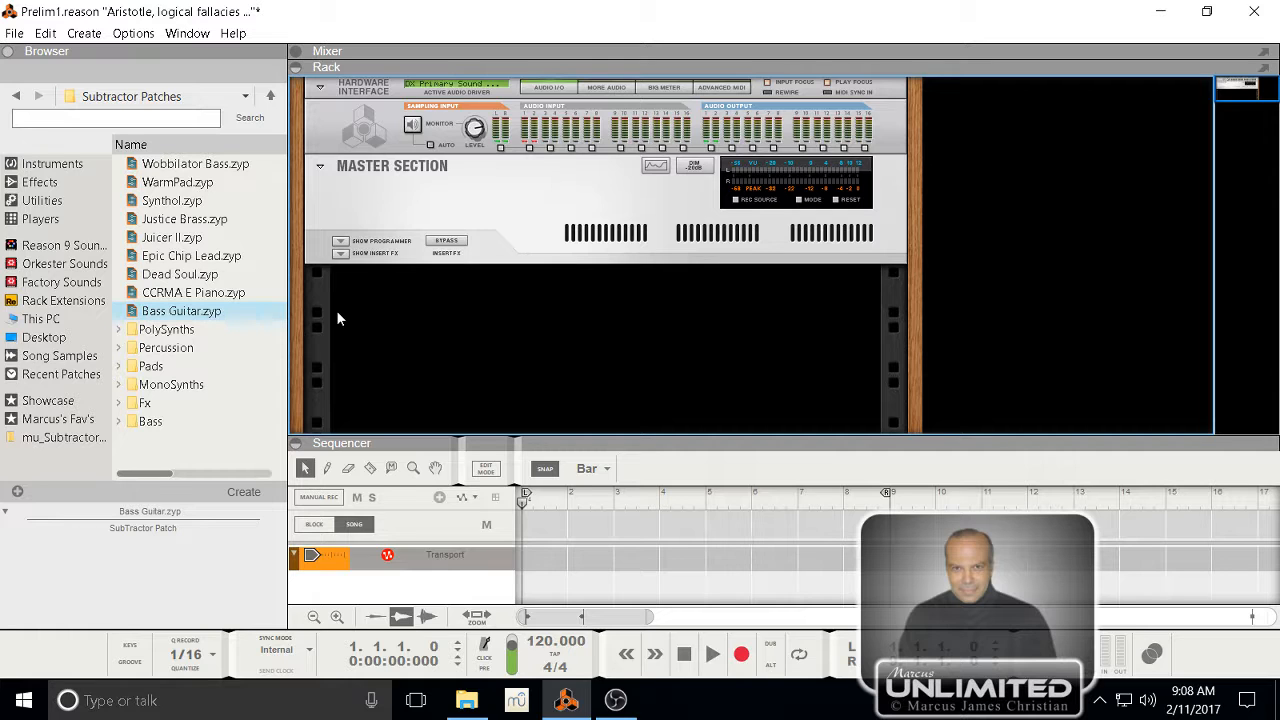
left_click(68, 166)
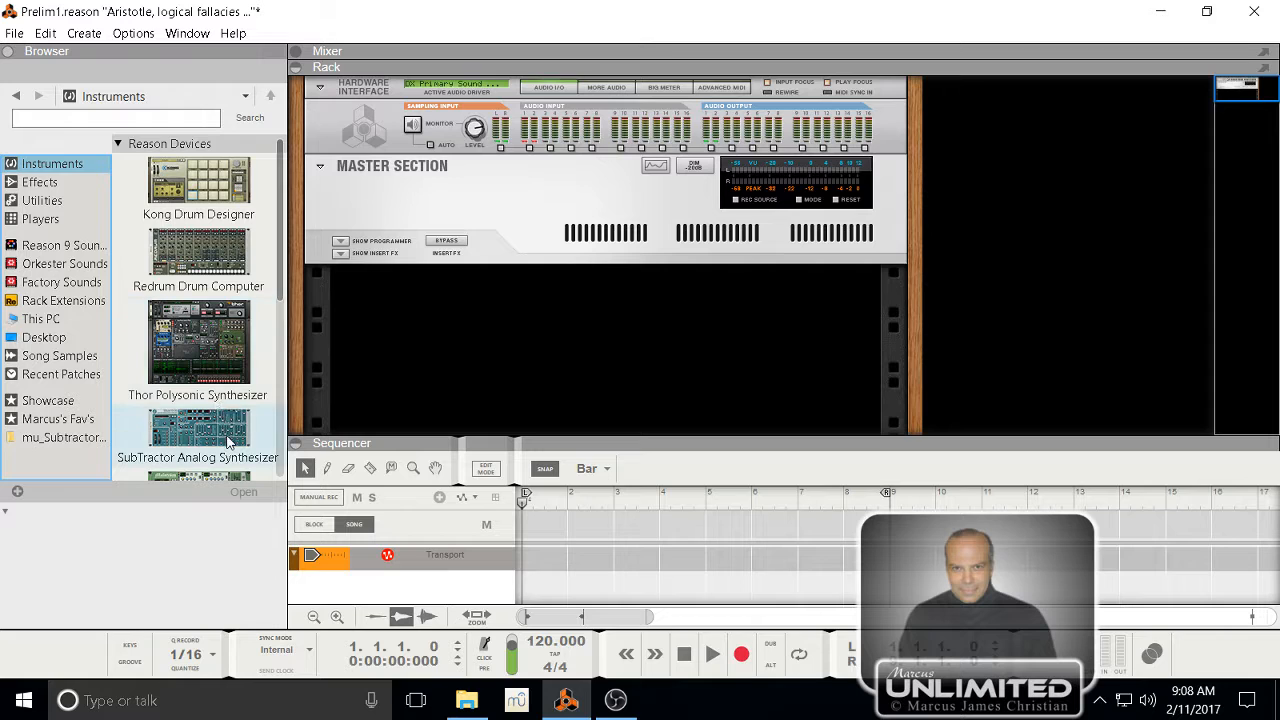
left_click_drag(198, 430, 543, 318)
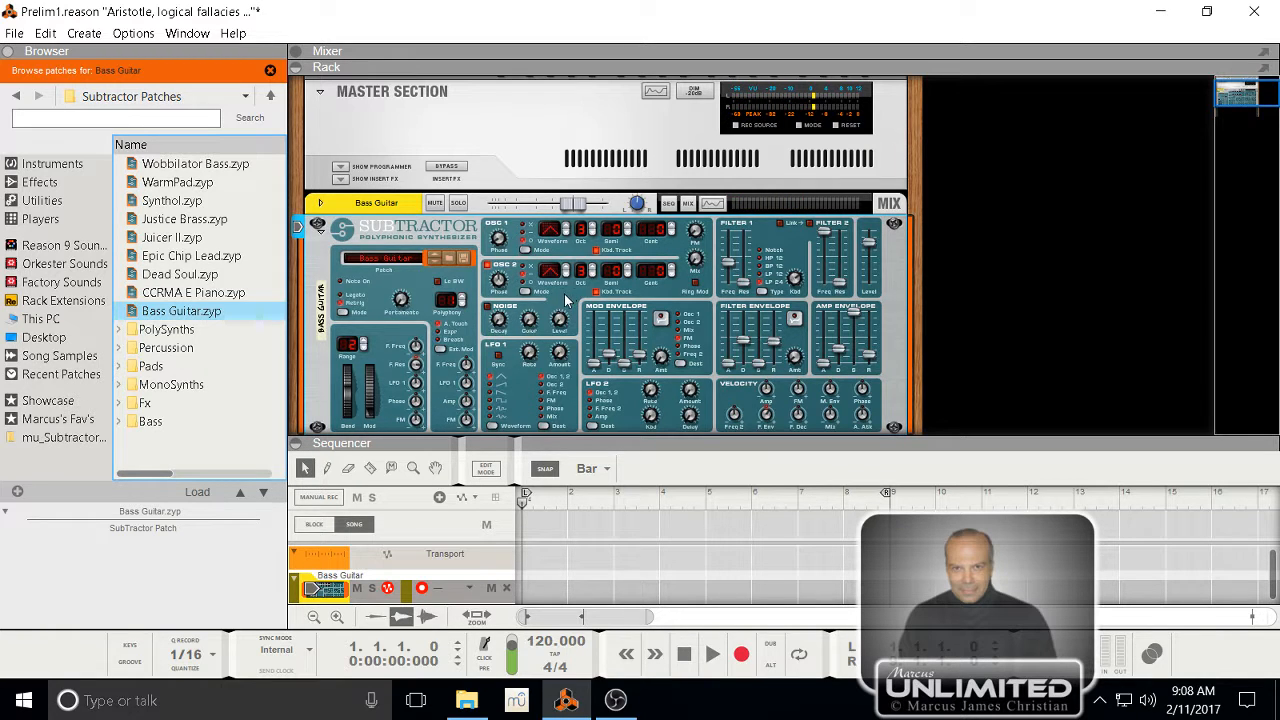
right_click(561, 303)
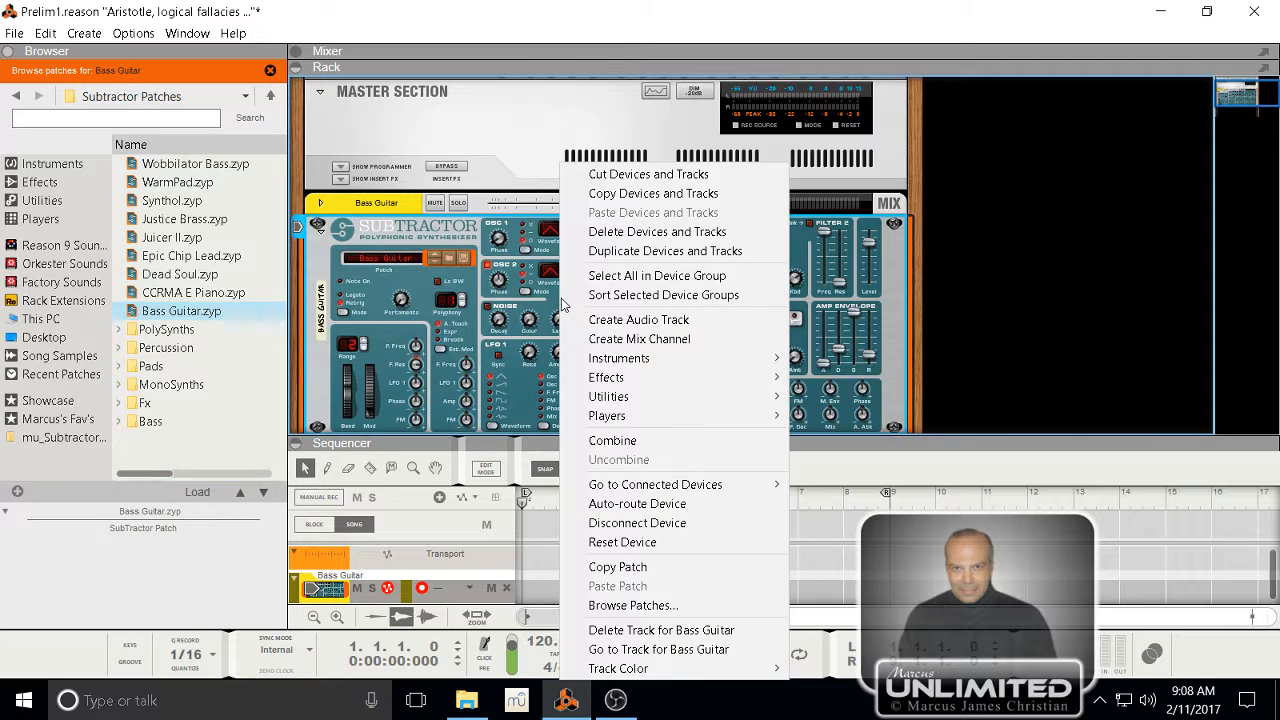
left_click(715, 544)
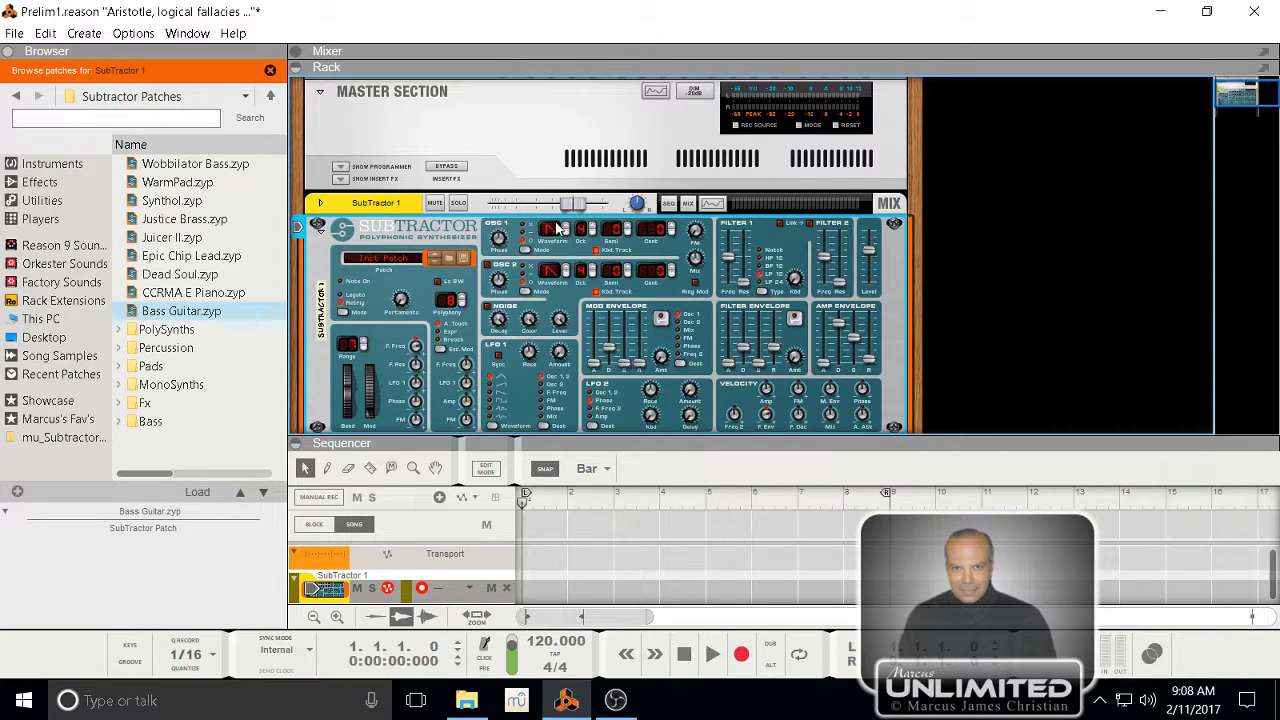
- Set the SubTractor's oscillator 1 waveform to a sine wave and raise the synth's output level slightly
left_click(566, 229)
left_click(566, 229)
left_click(566, 229)
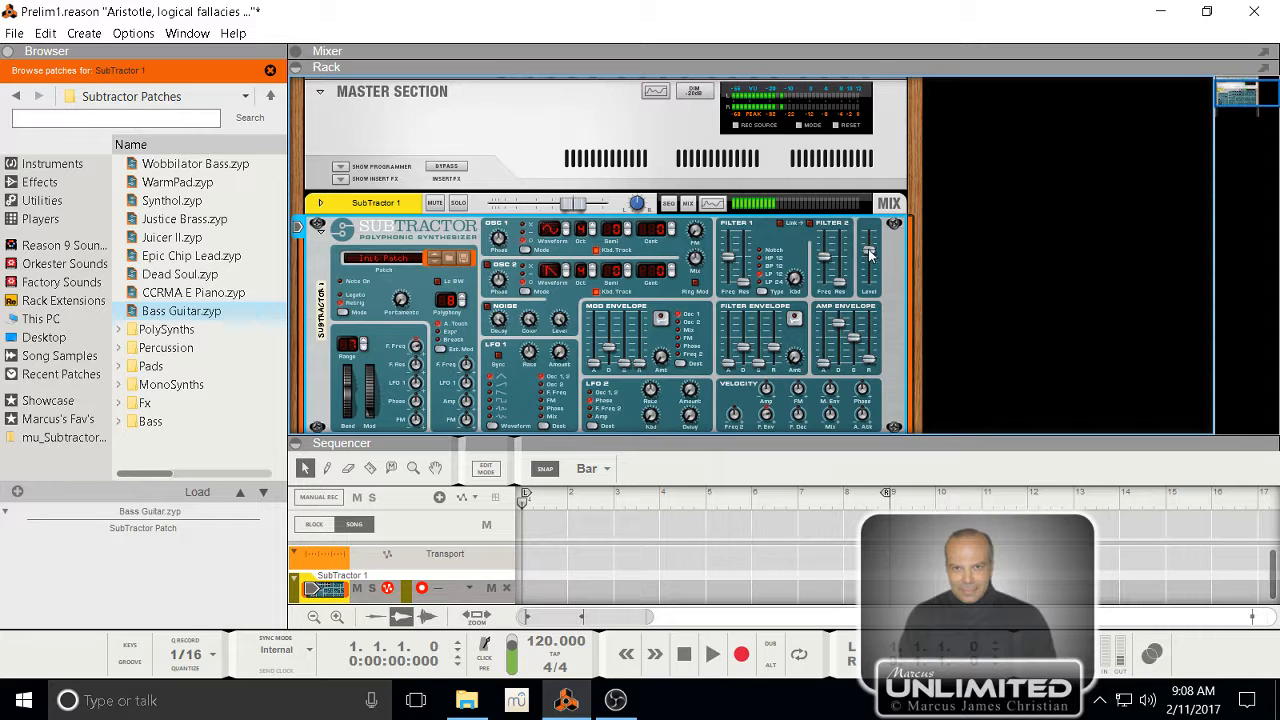
left_click_drag(869, 251, 865, 247)
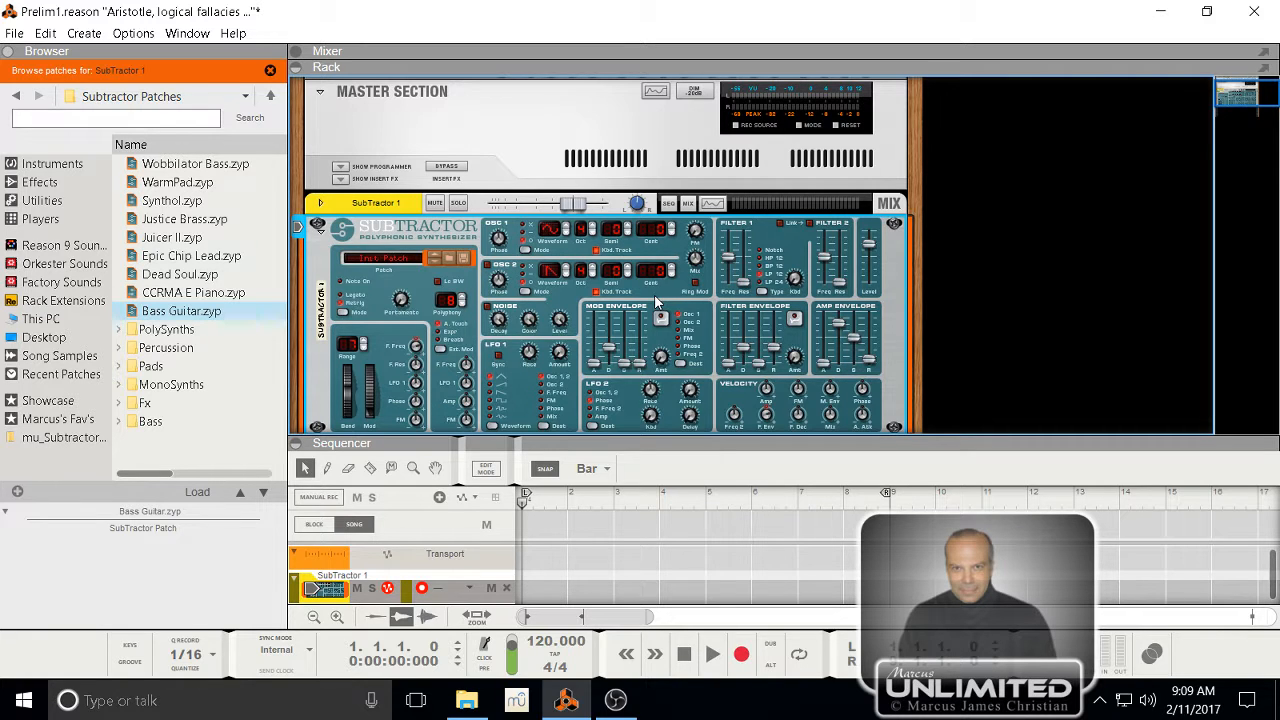
- Expand the mixer area, make it taller and bring the channel sends and master FX returns into view
left_click(296, 50)
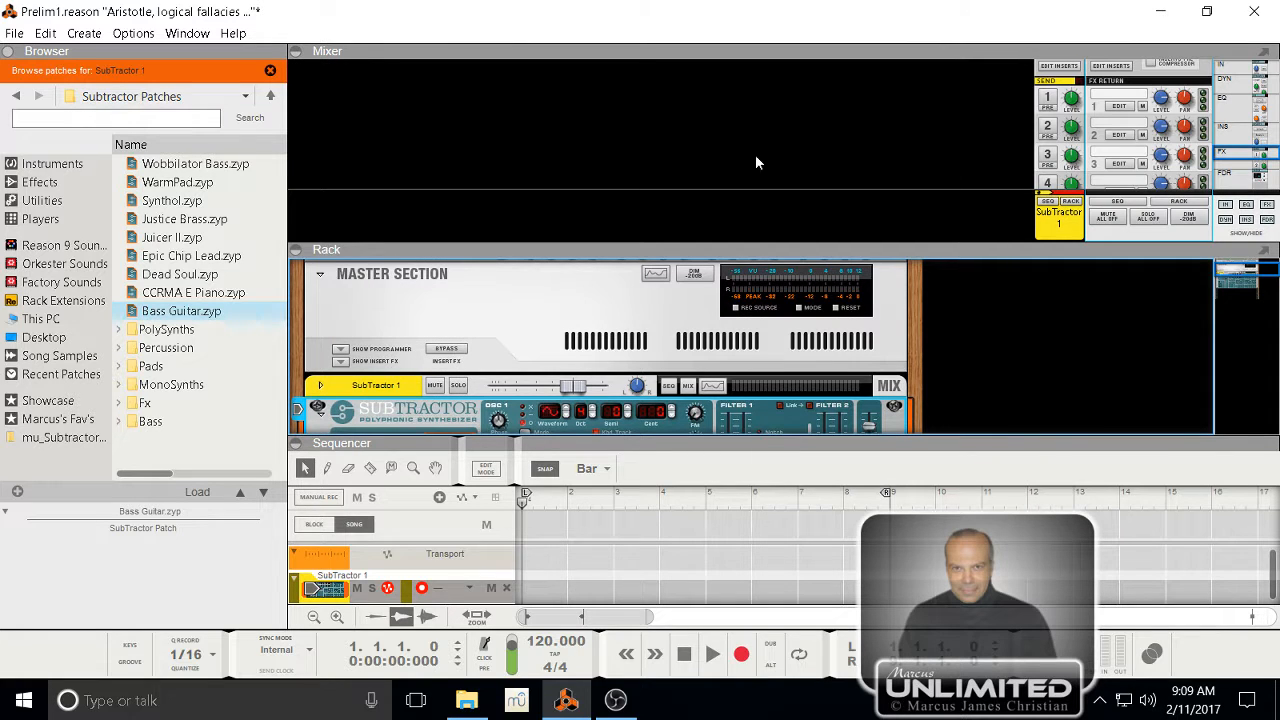
left_click_drag(970, 242, 966, 351)
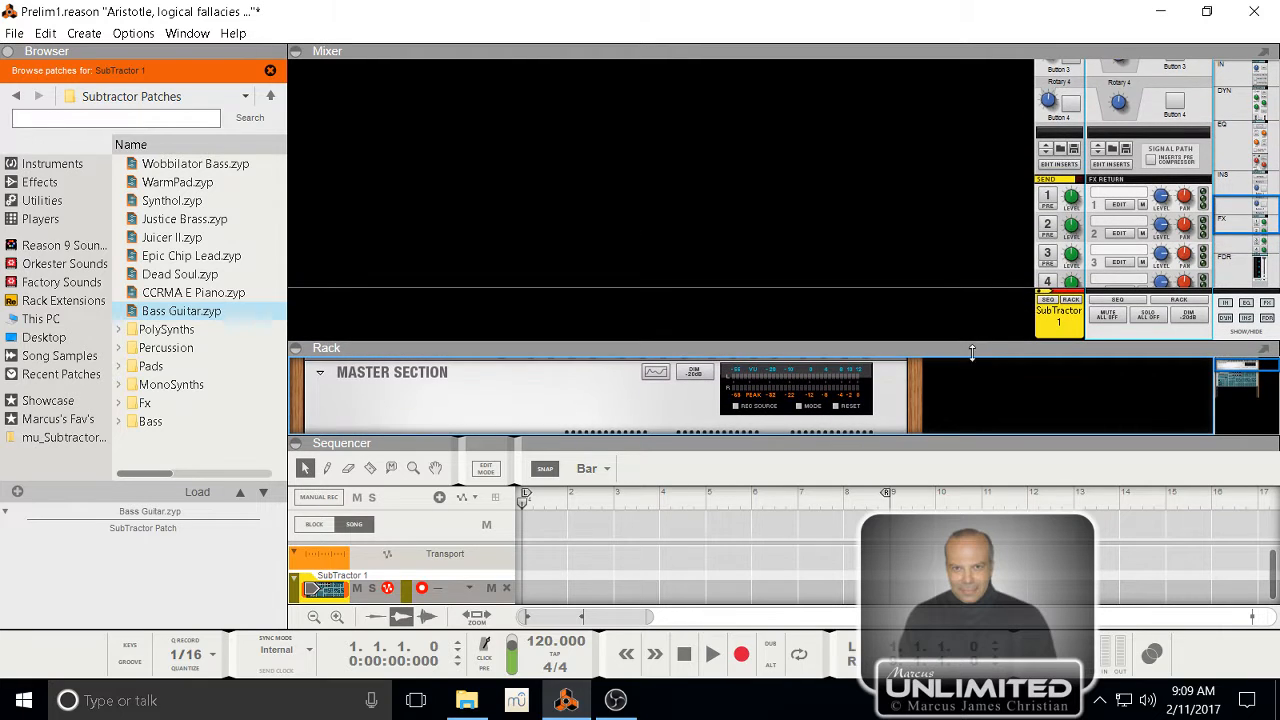
scroll(1067, 265, "down", 4)
scroll(1068, 256, "up", 5)
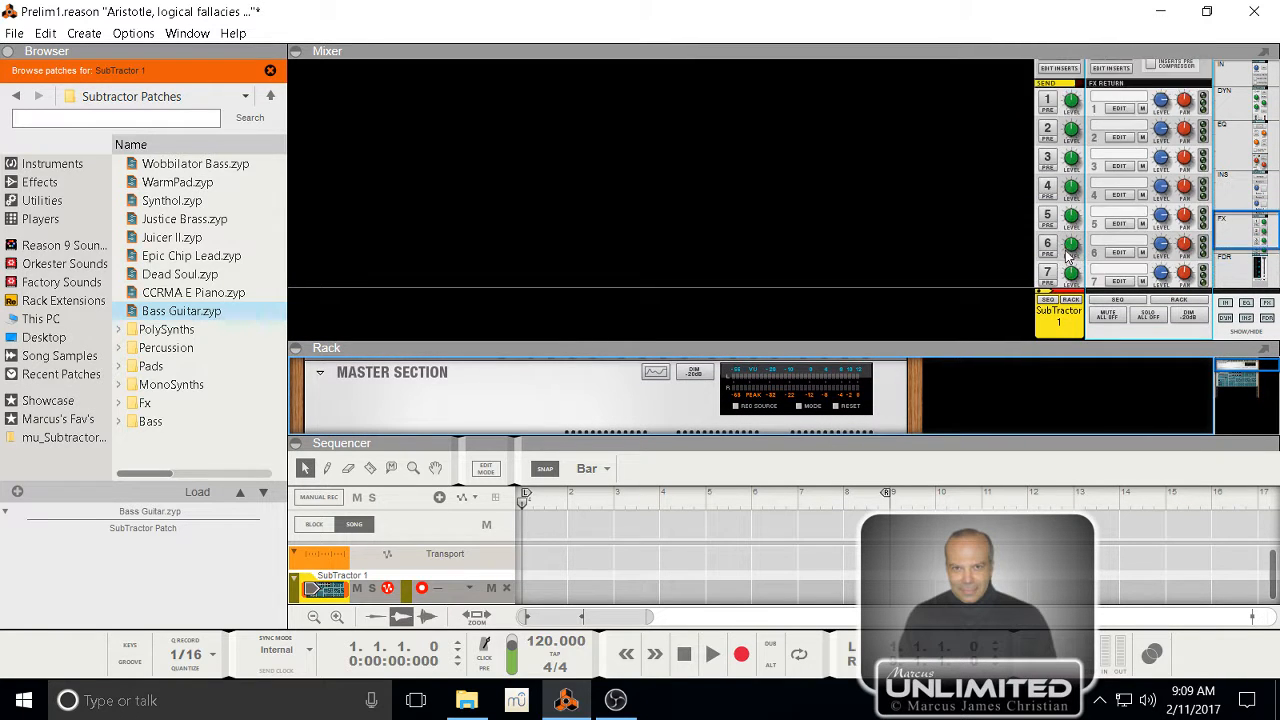
scroll(1065, 252, "down", 3)
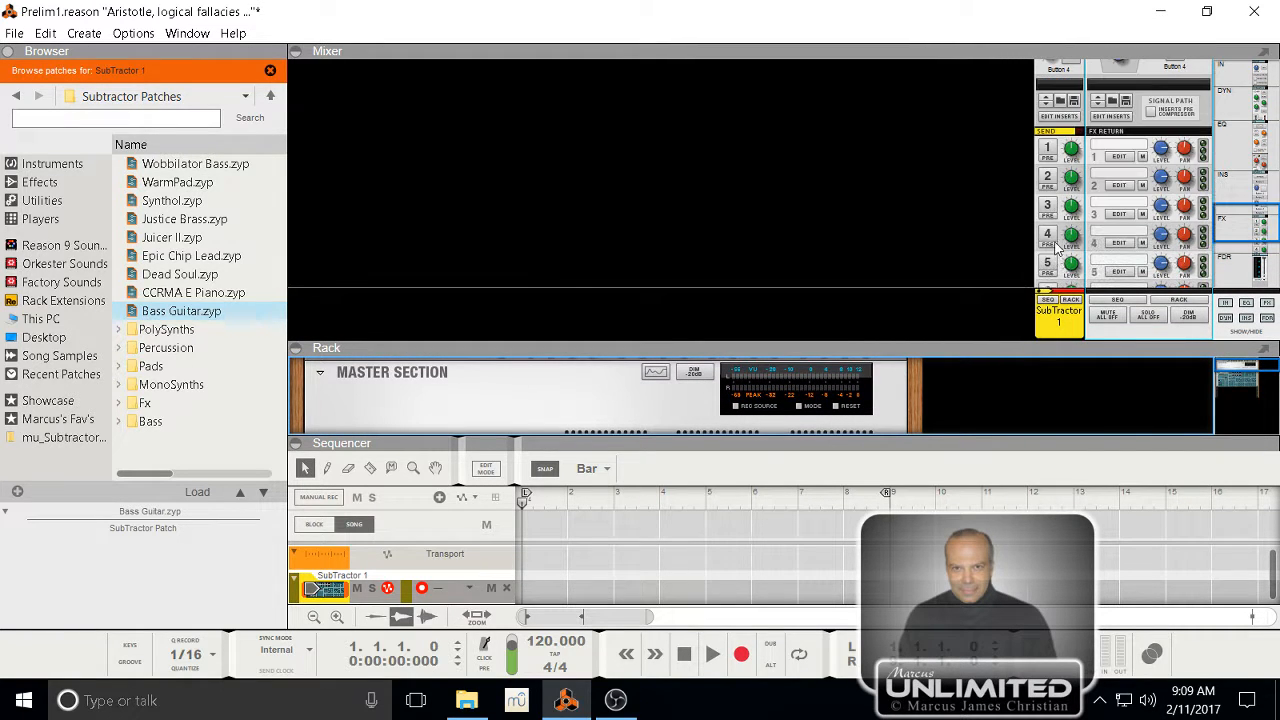
scroll(1060, 245, "down", 2)
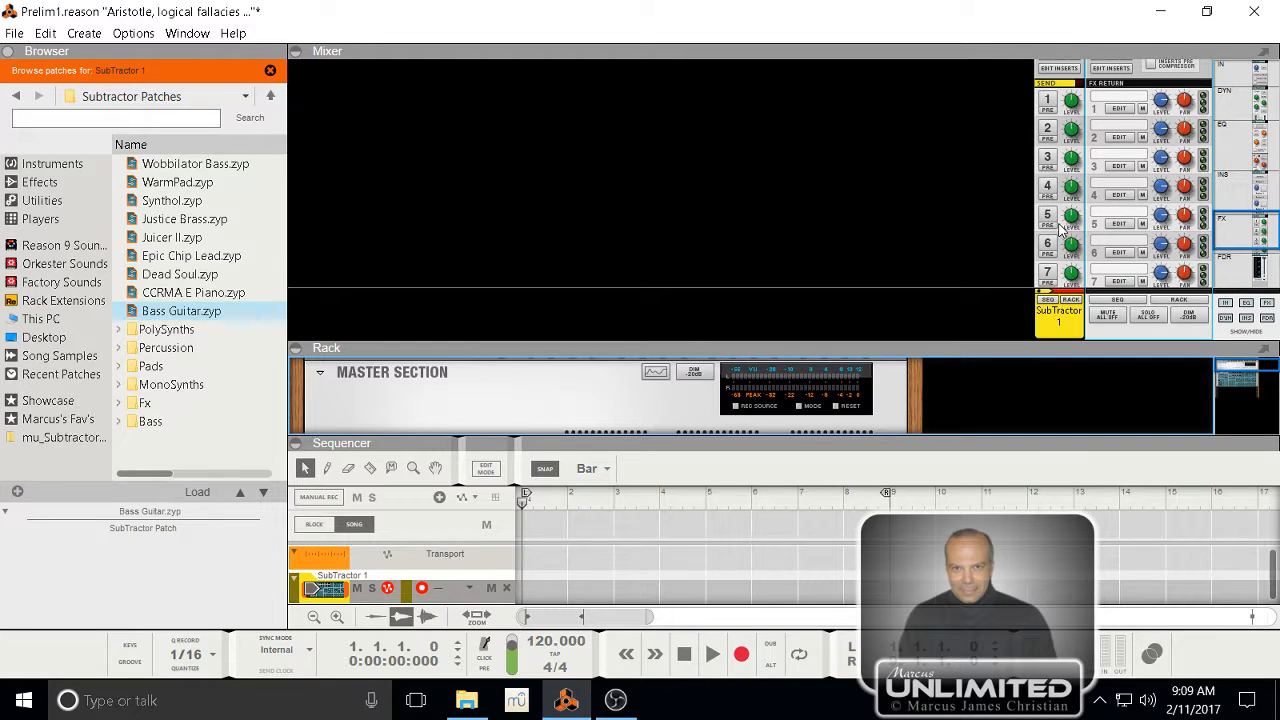
scroll(1061, 235, "down", 1)
right_click(1096, 116)
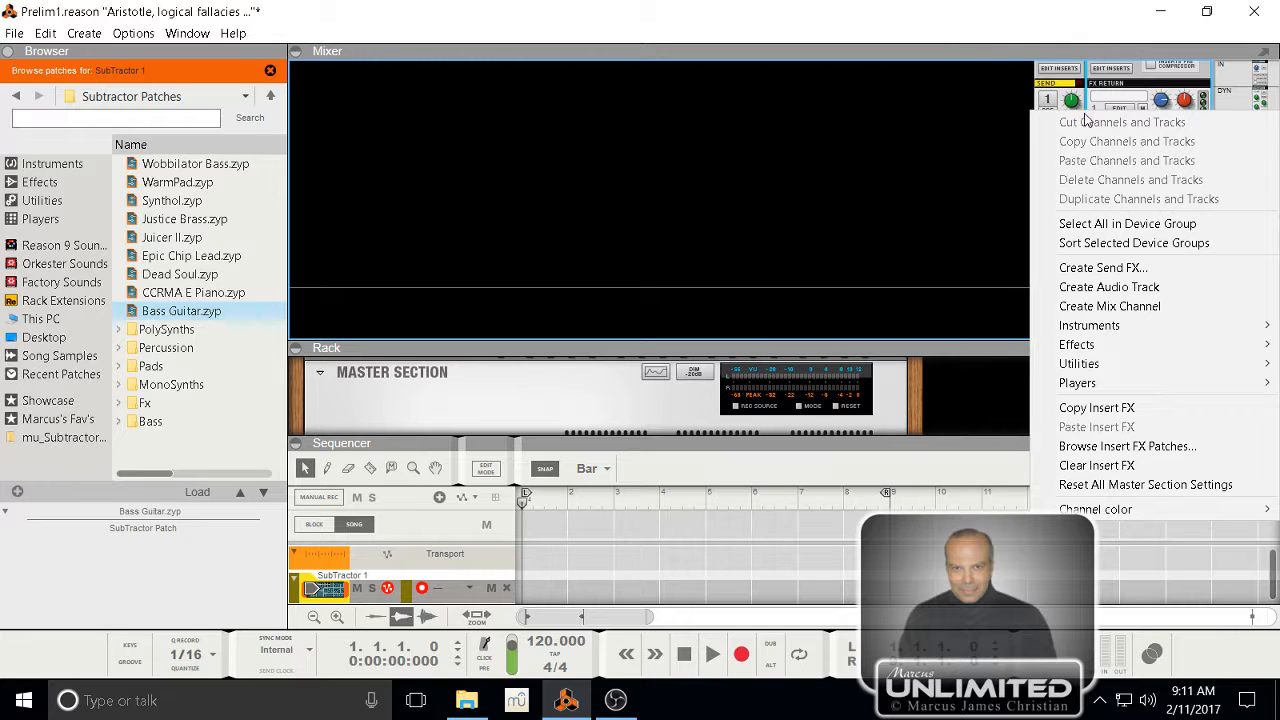
mouse_move(1045, 352)
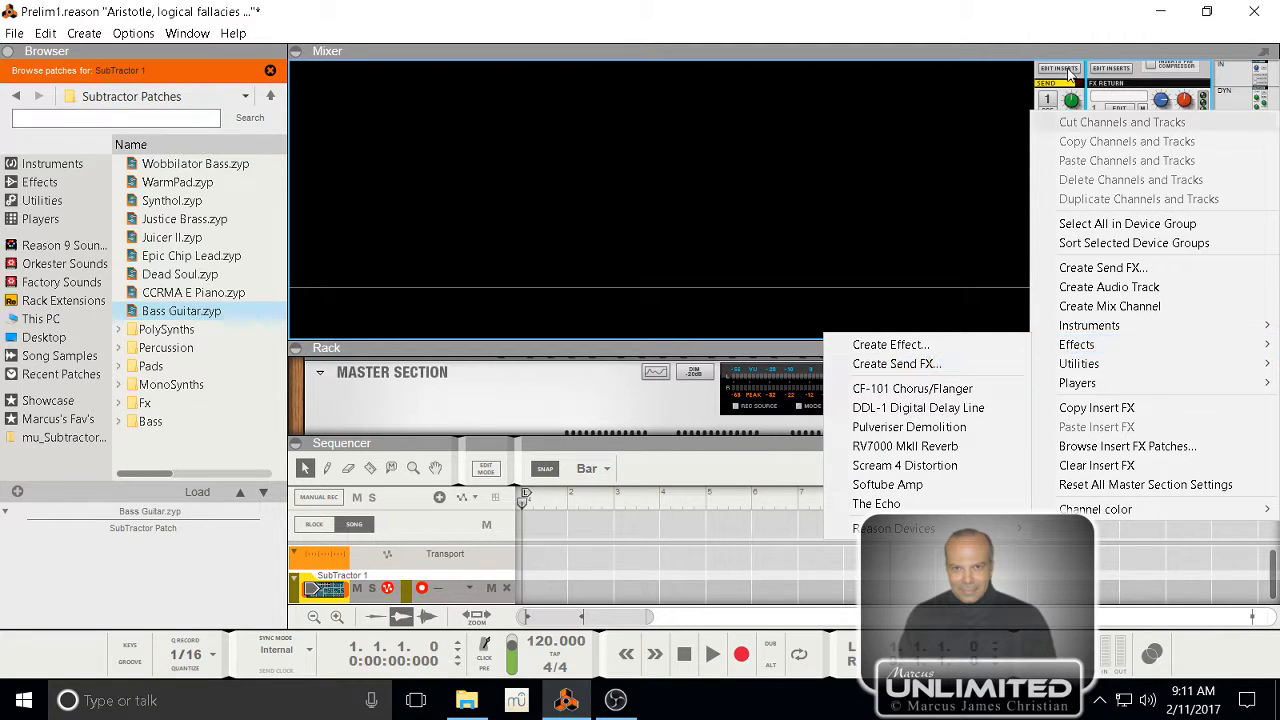
right_click(1095, 112)
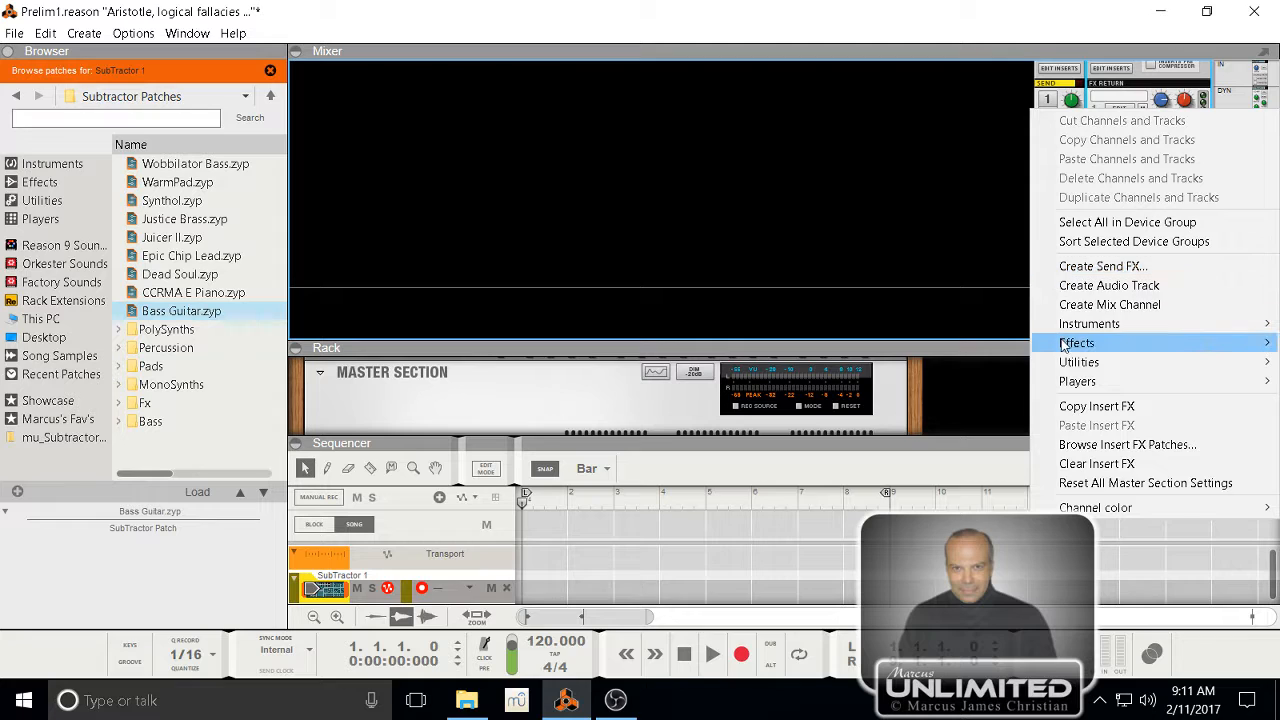
left_click(1097, 110)
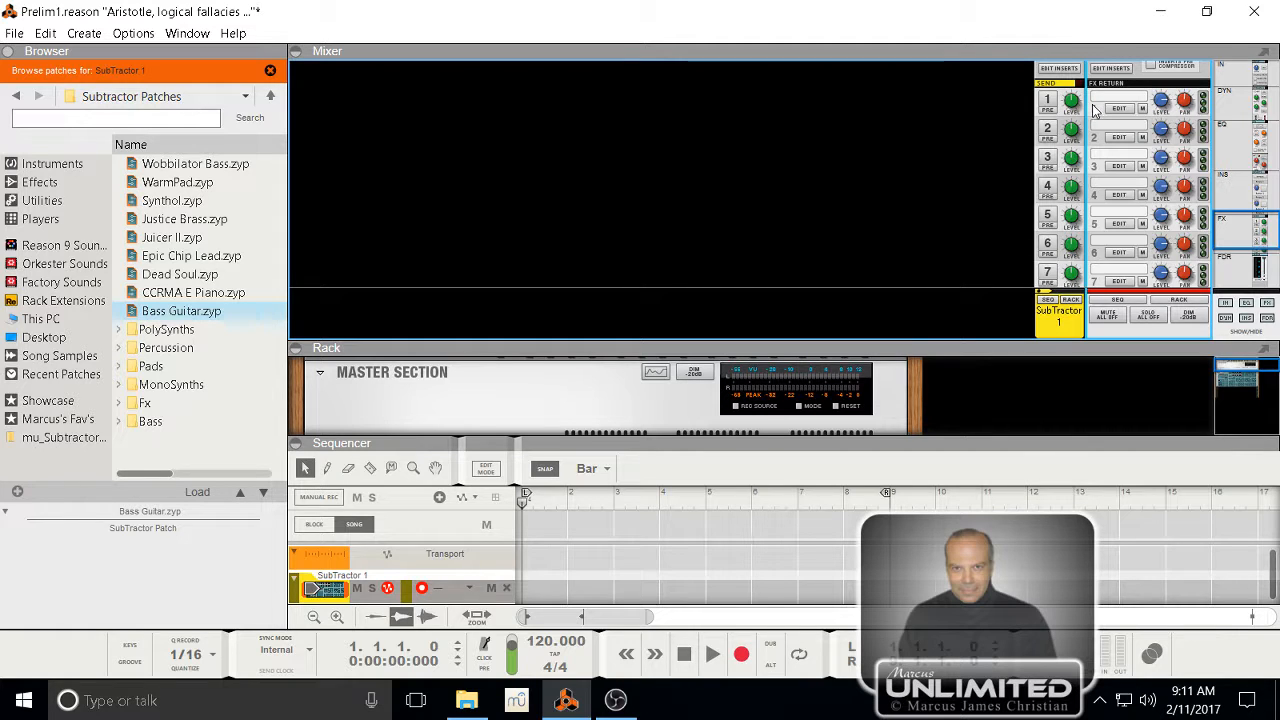
- Create a COMP-01 Compressor/Limiter as a send effect in the master section's first FX return slot
right_click(1096, 110)
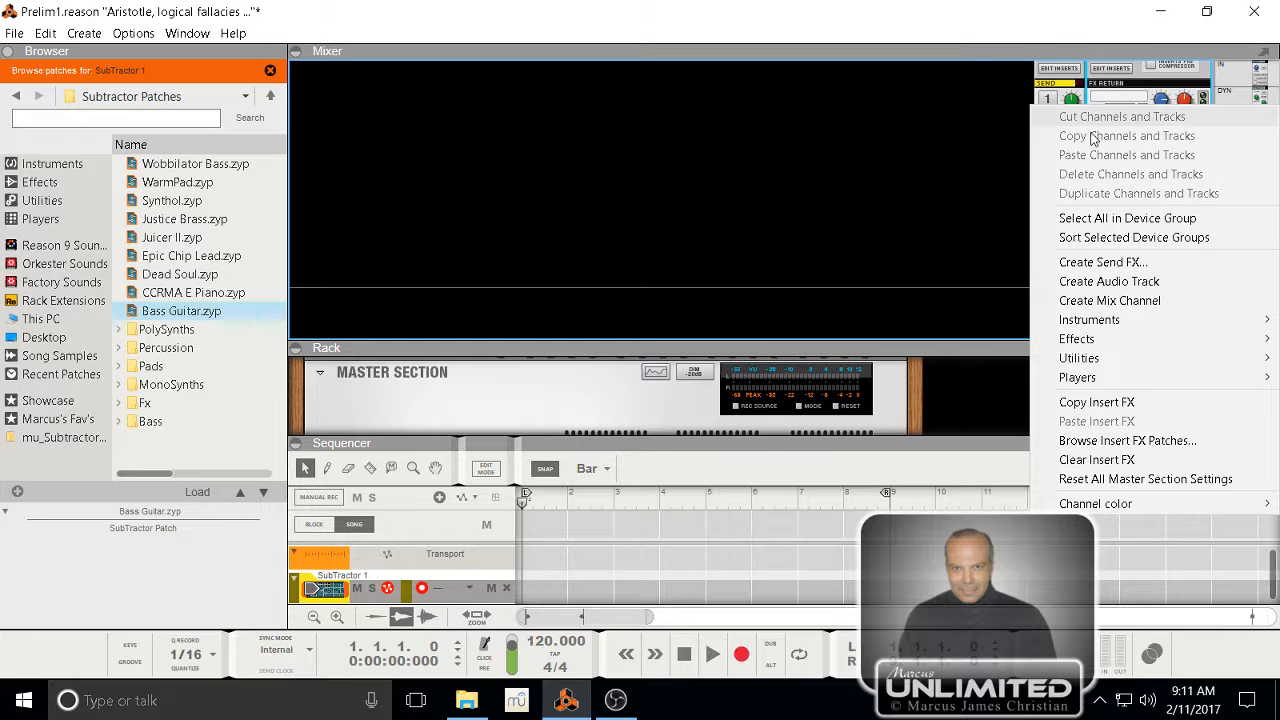
left_click(1088, 263)
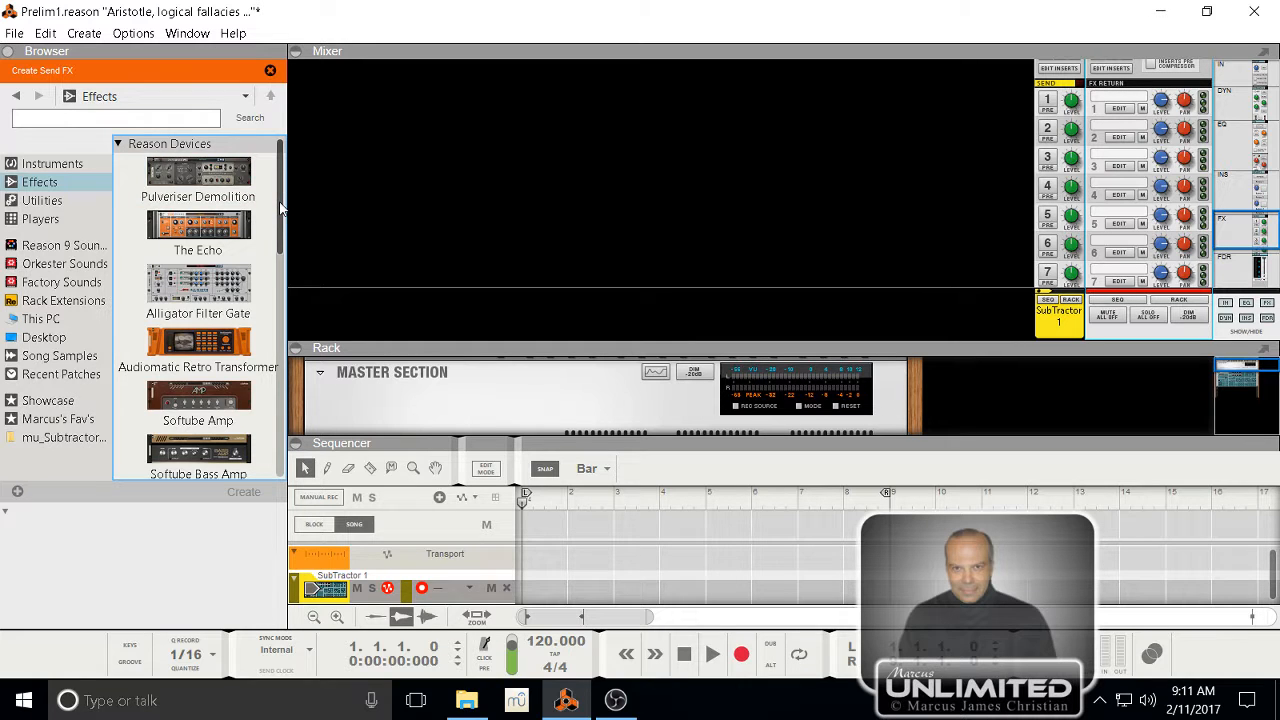
left_click_drag(281, 208, 250, 455)
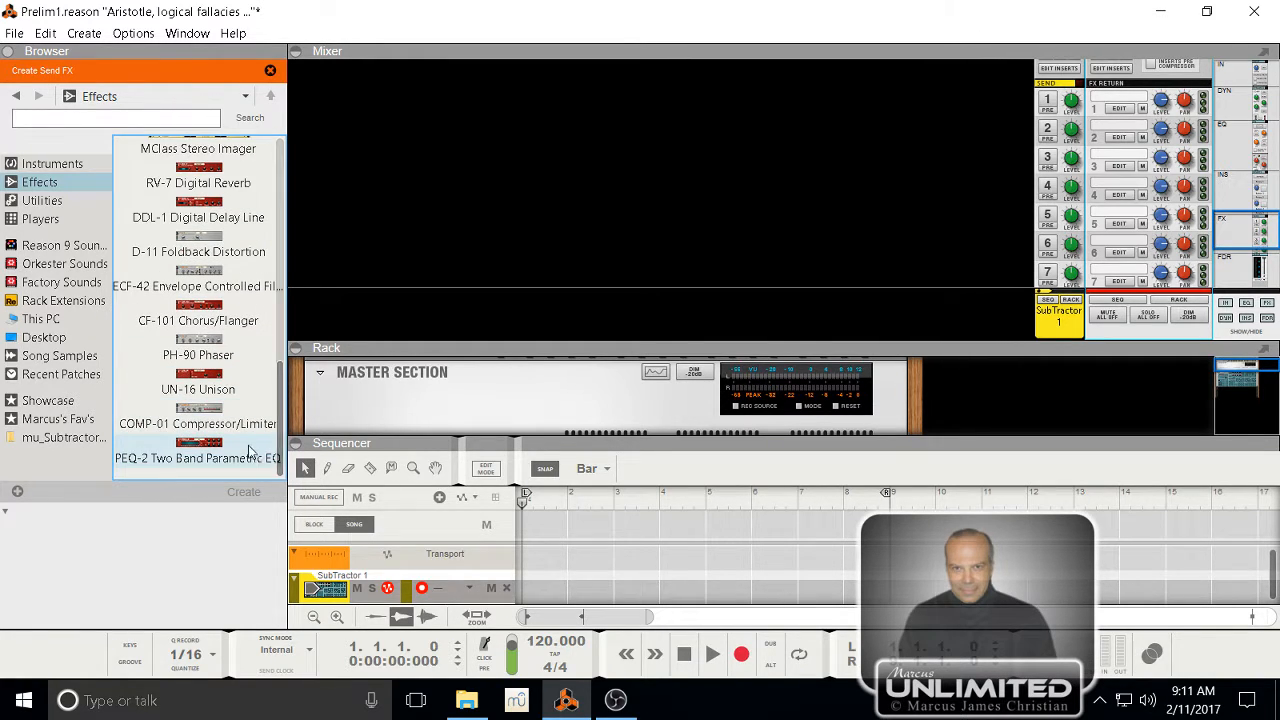
left_click(193, 412)
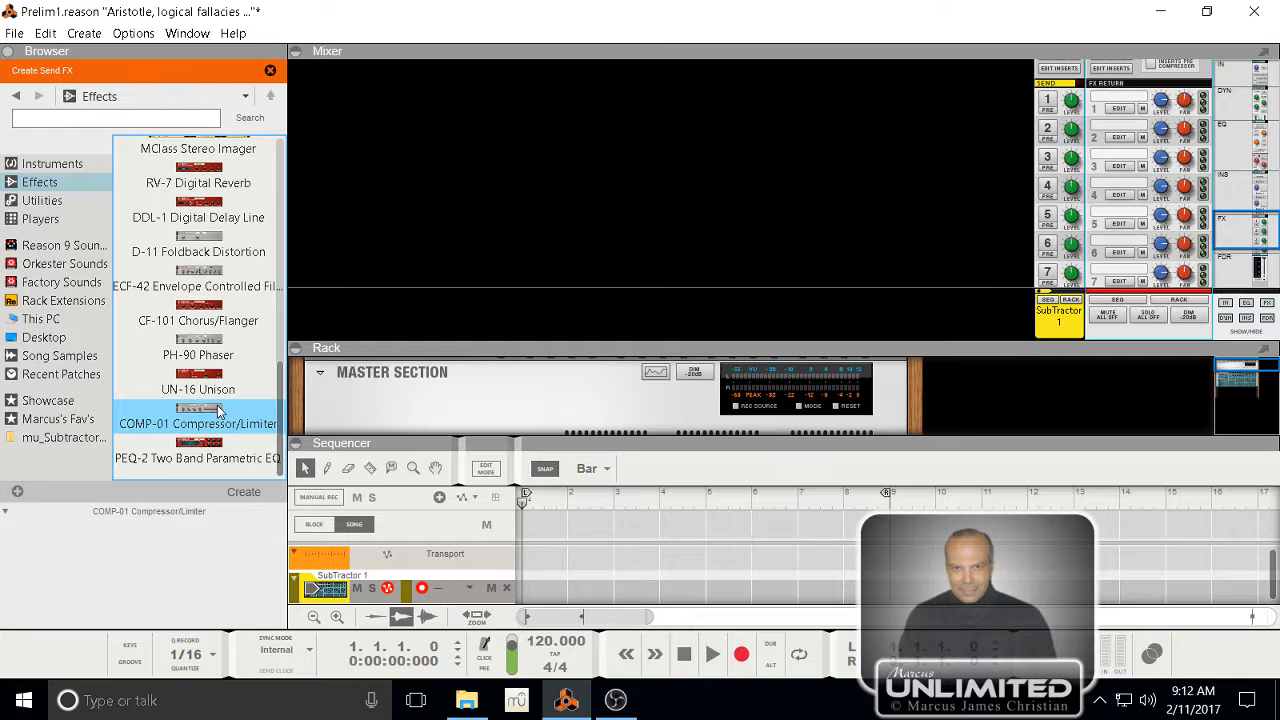
double_click(218, 410)
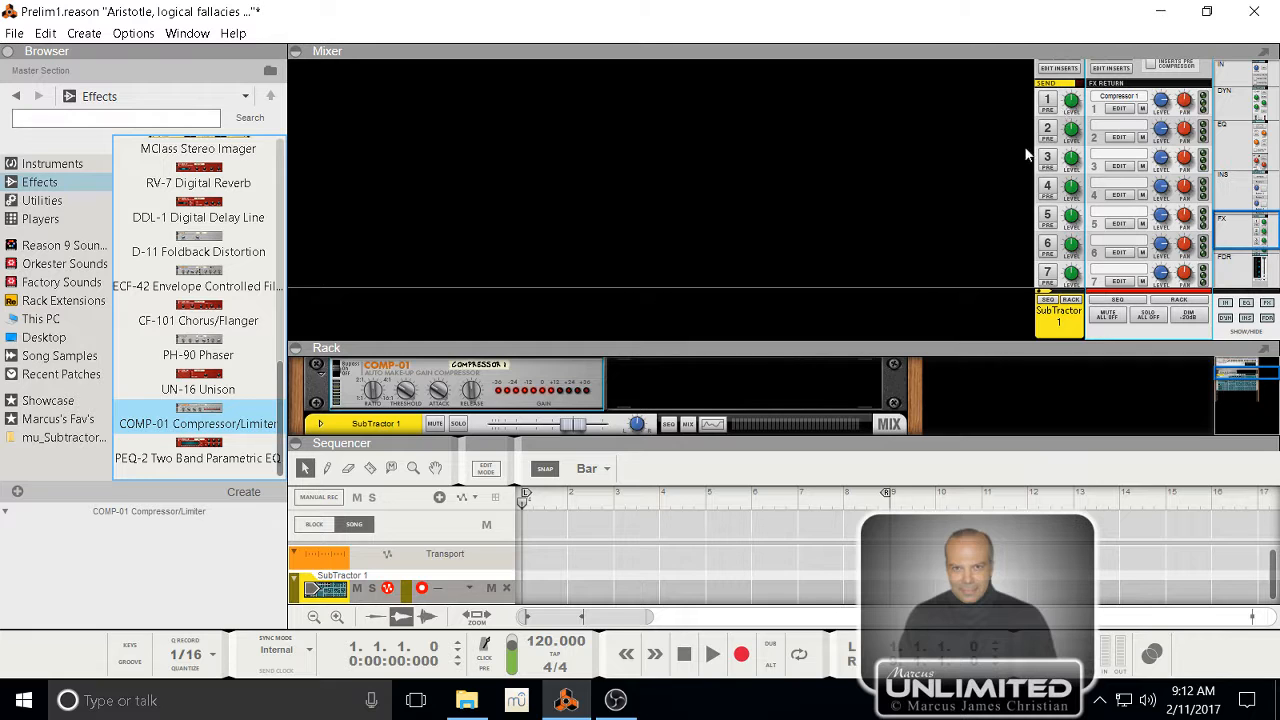
- Examine the SubTractor channel's built-in dynamics, EQ and insert sections and the master section's option for creating send effects
scroll(1050, 142, "up", 3)
scroll(1060, 130, "up", 4)
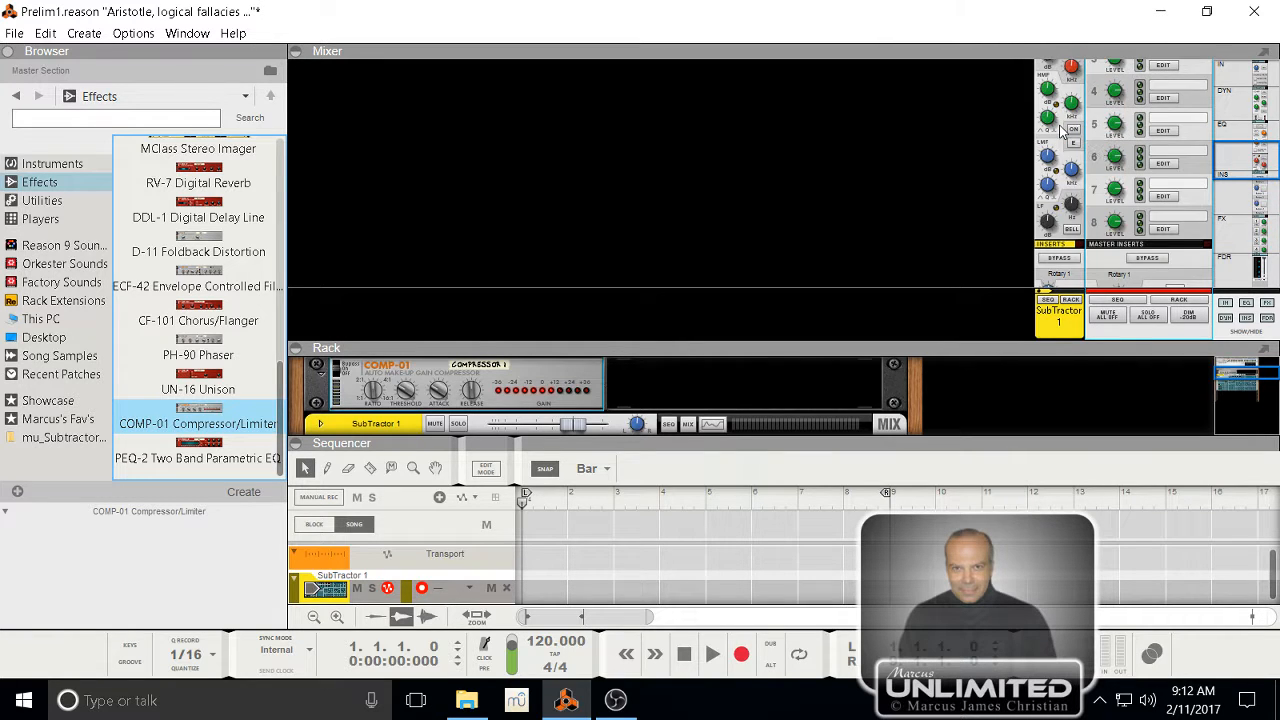
scroll(1060, 130, "up", 5)
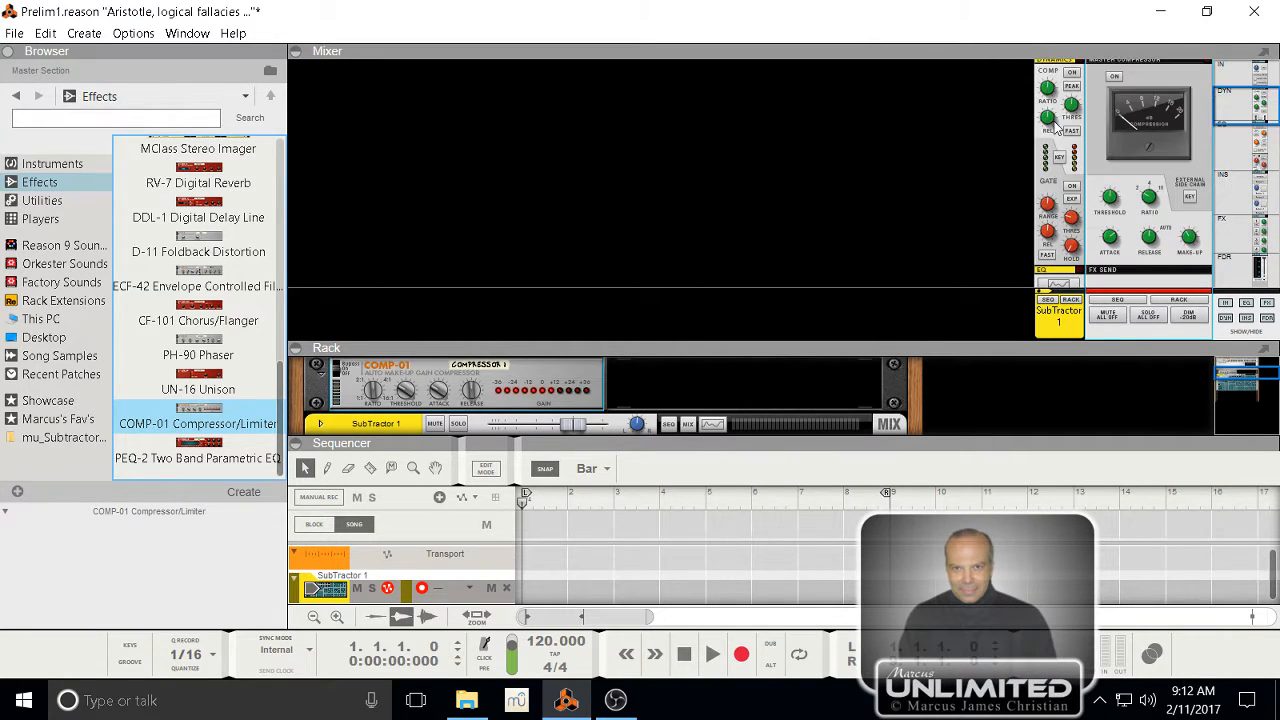
scroll(1055, 125, "down", 1)
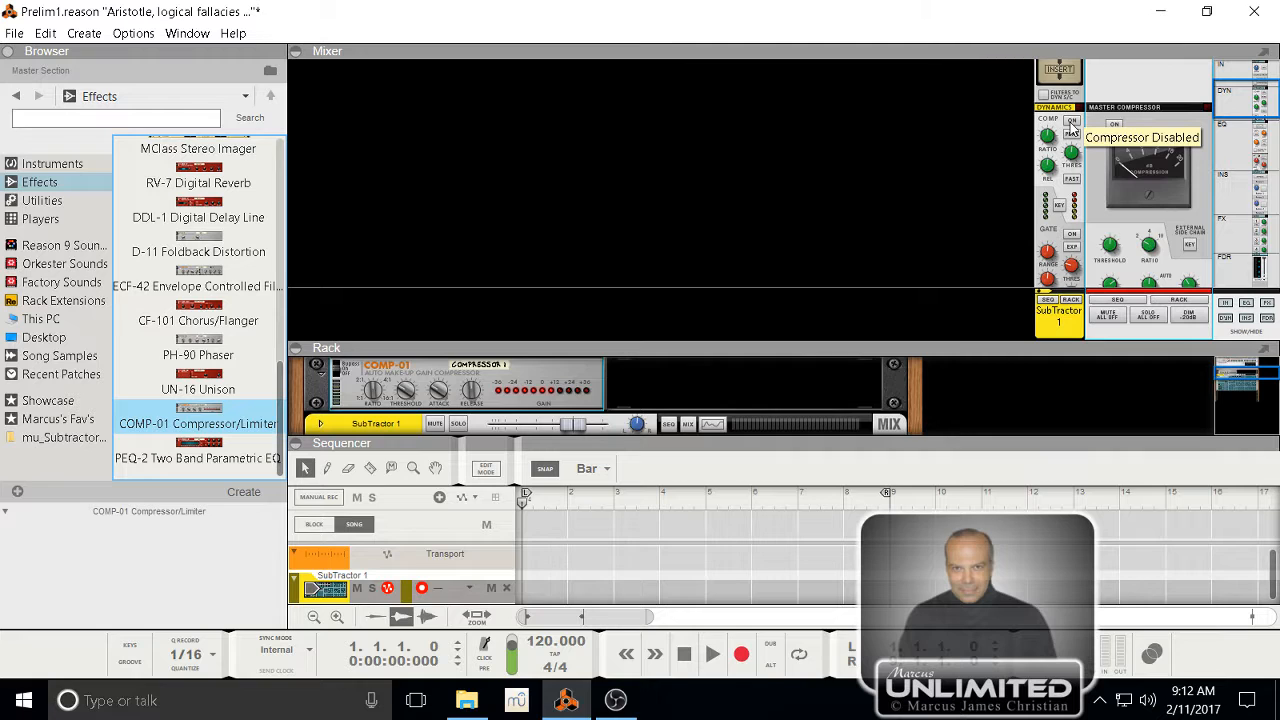
scroll(1055, 170, "down", 1)
scroll(1120, 148, "up", 1)
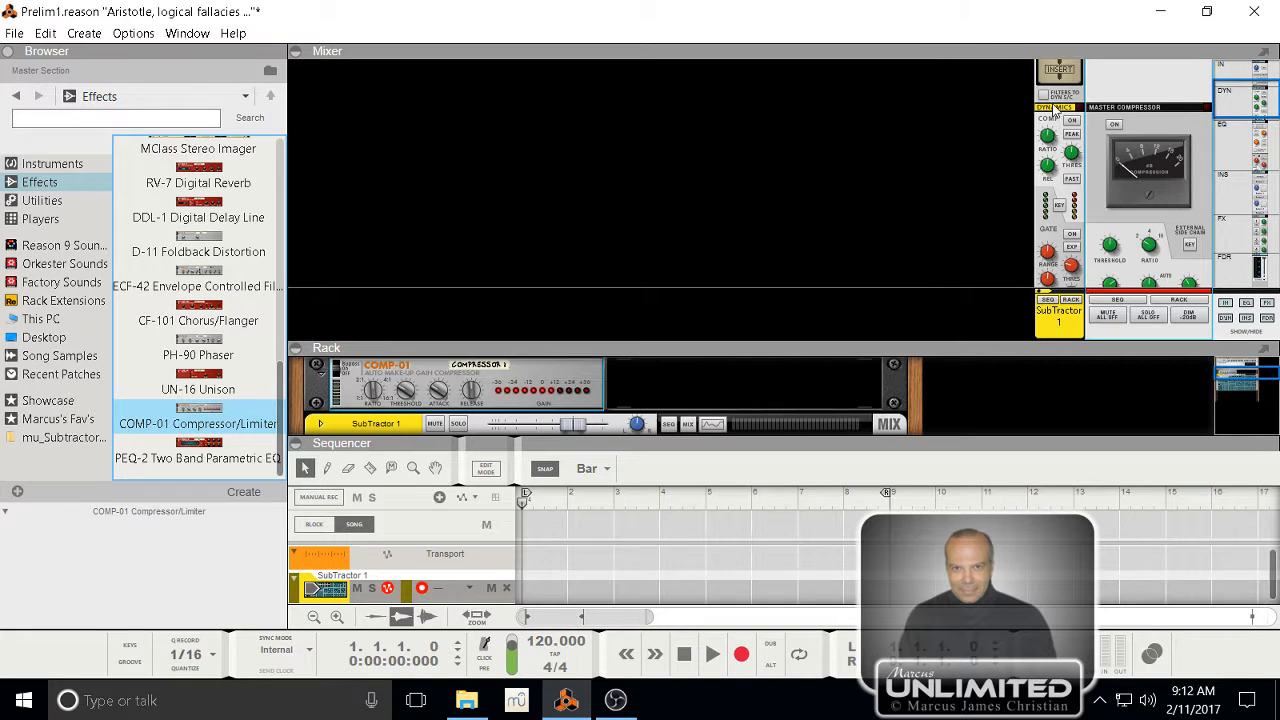
scroll(1055, 115, "down", 3)
scroll(1055, 115, "down", 5)
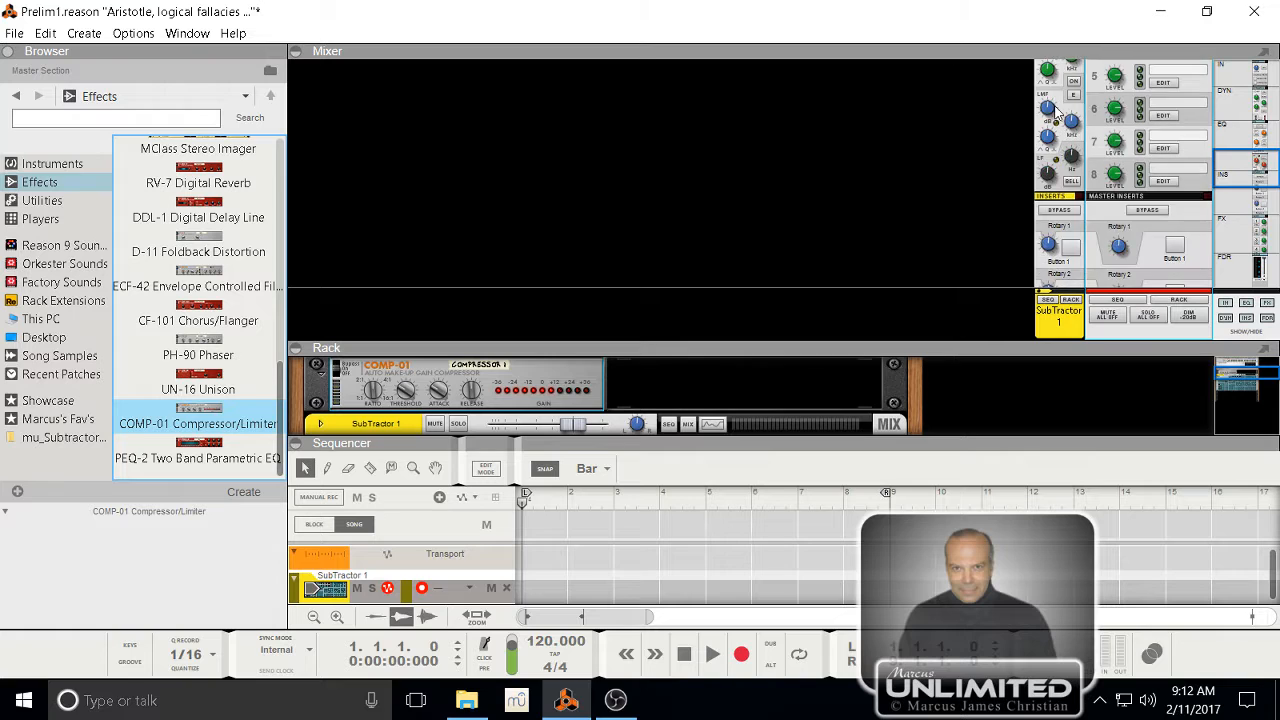
scroll(1053, 120, "up", 2)
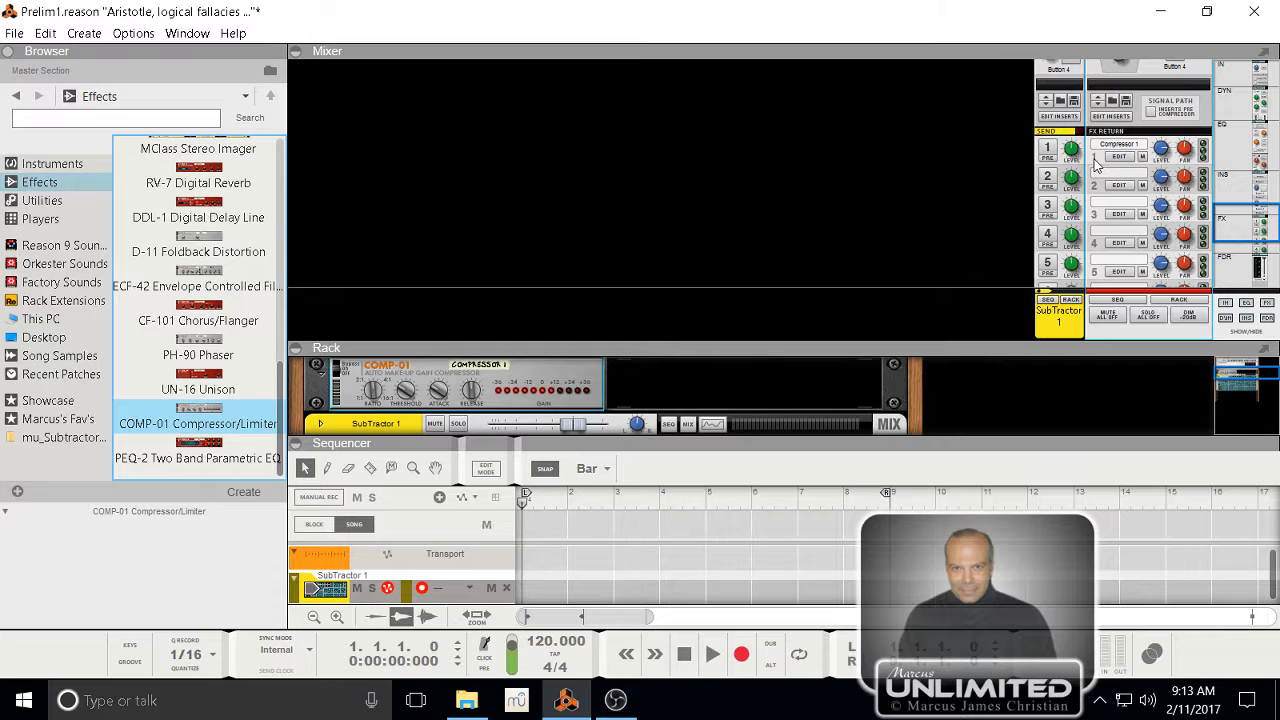
right_click(1096, 165)
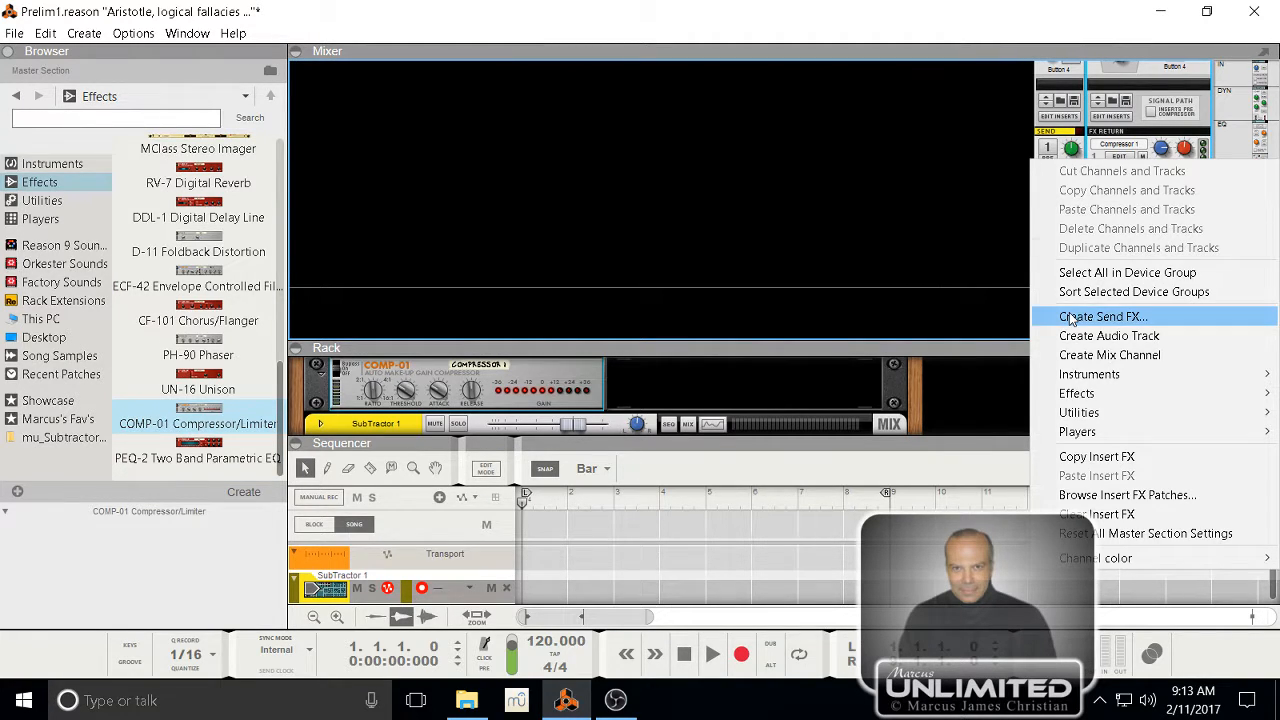
left_click(1096, 158)
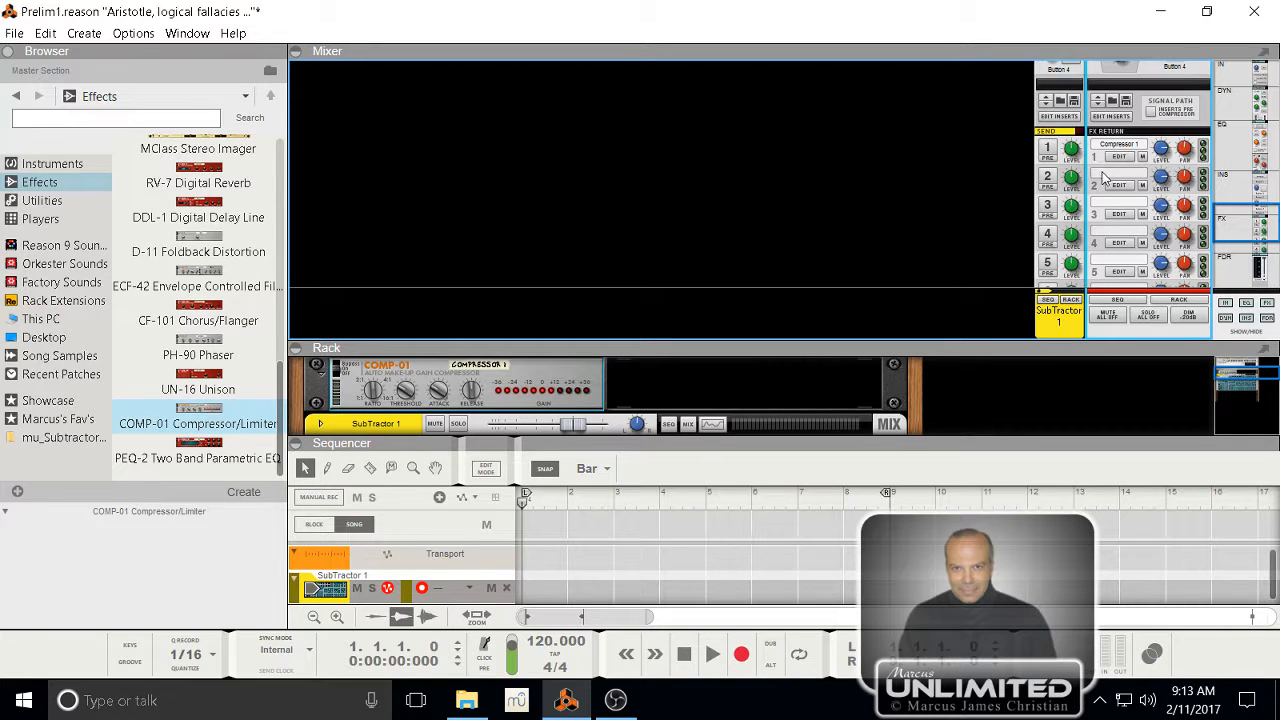
- Switch on FX send 1 for the SubTractor channel to route it to the compressor
left_click(1048, 152)
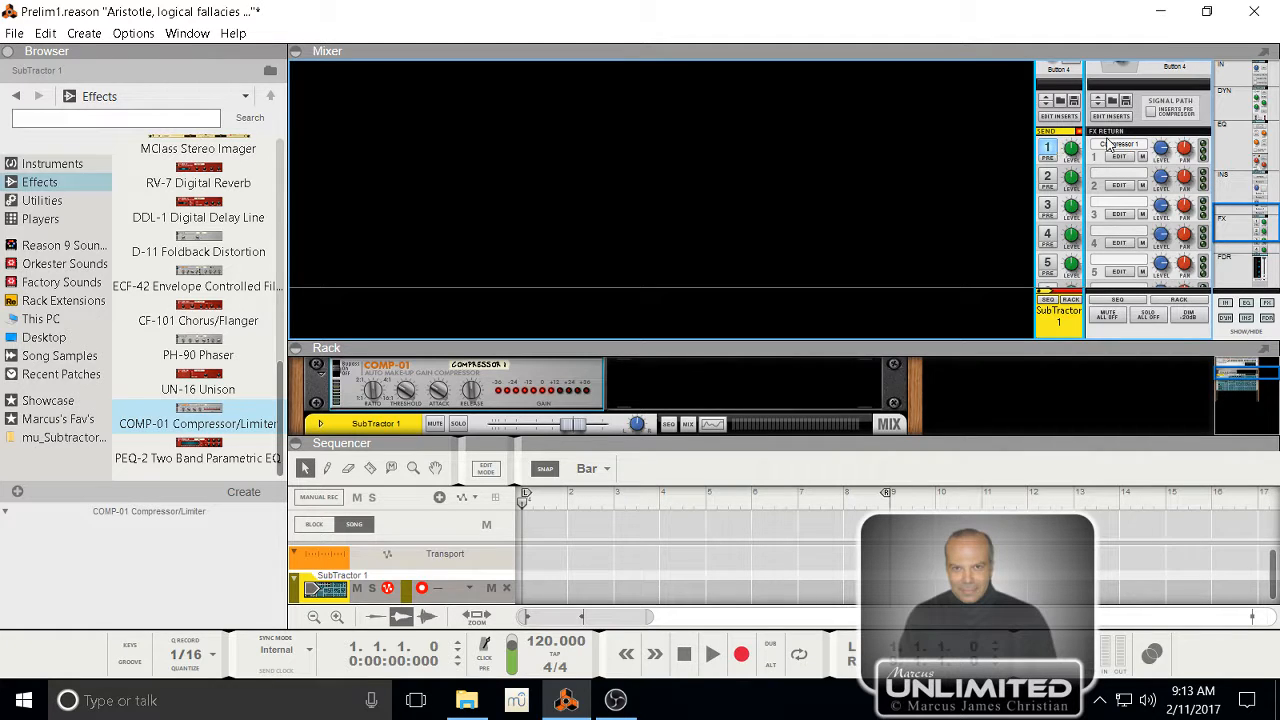
left_click(1049, 150)
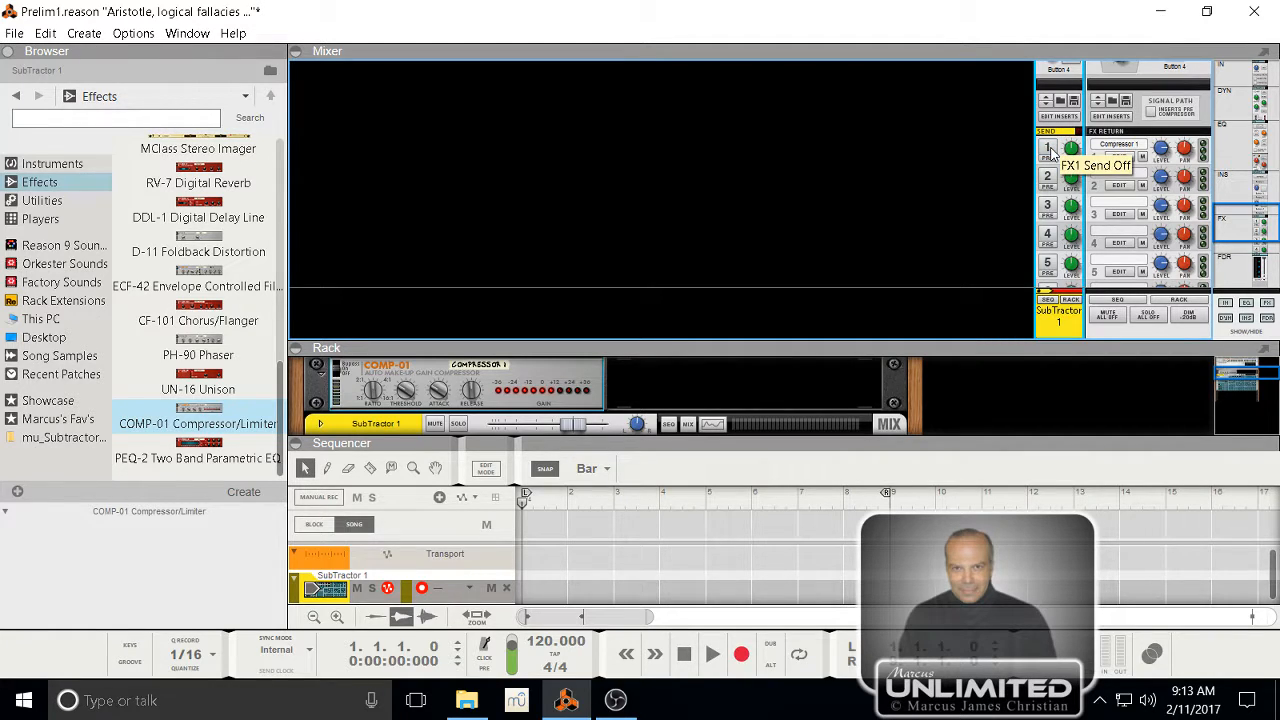
left_click(1049, 150)
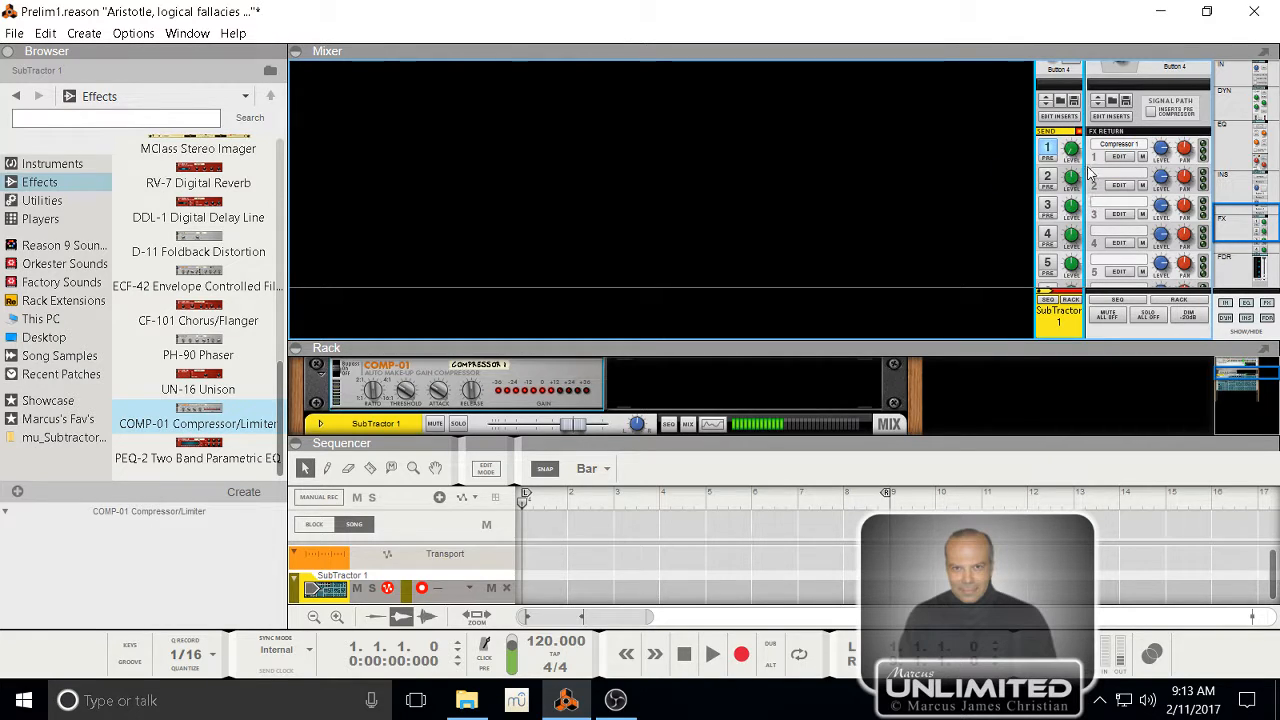
- Raise the SubTractor channel's FX1 send level to 6.23 dB and turn it back down
left_click_drag(1077, 142, 1073, 92)
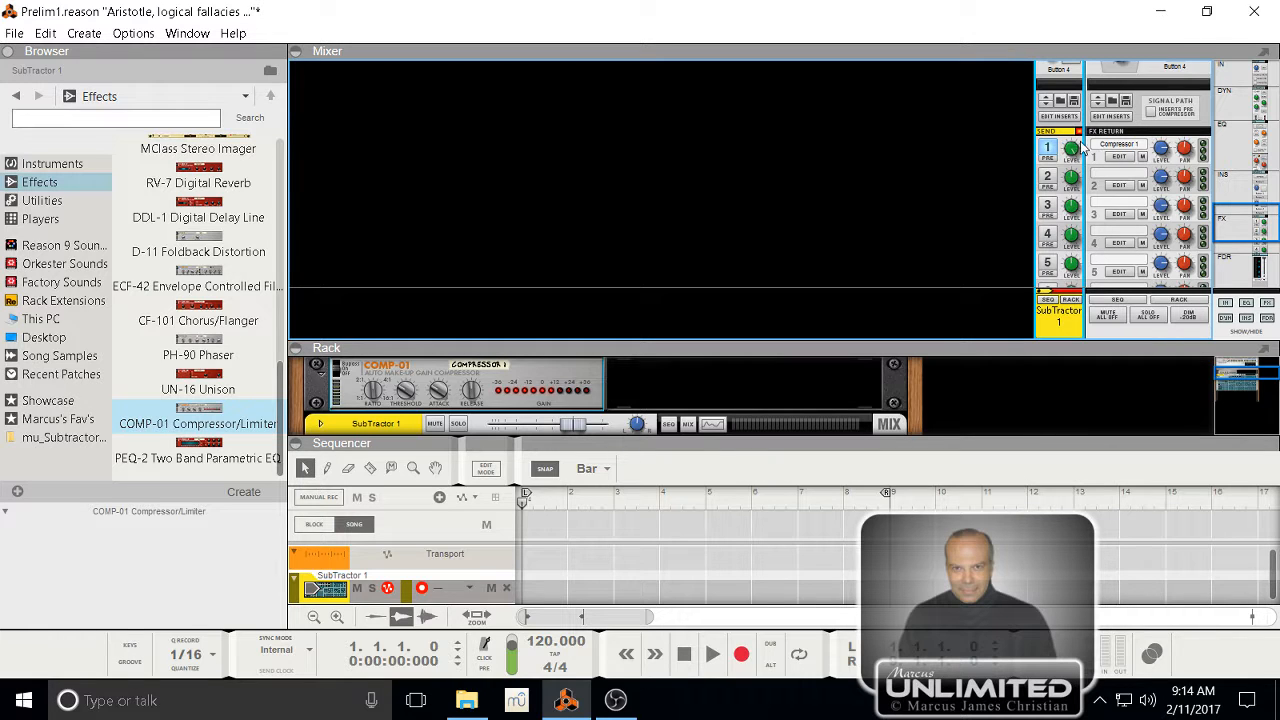
mouse_move(1069, 155)
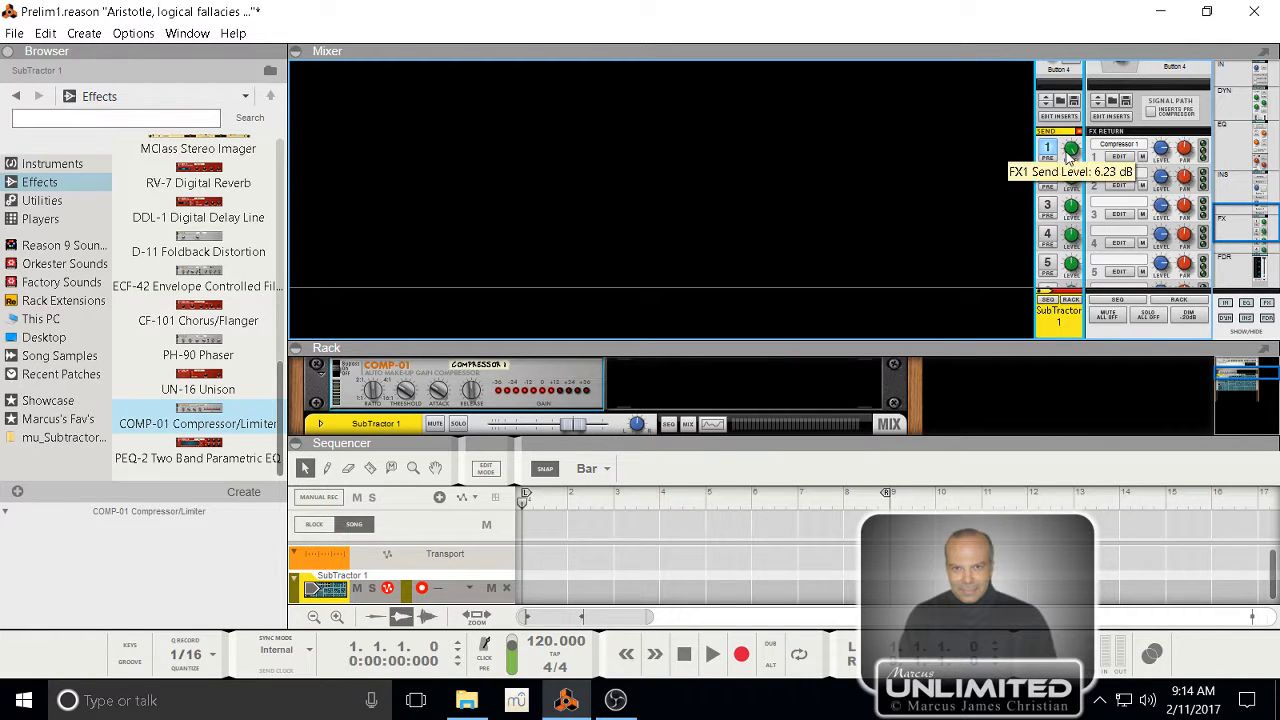
left_click_drag(1070, 162, 1070, 202)
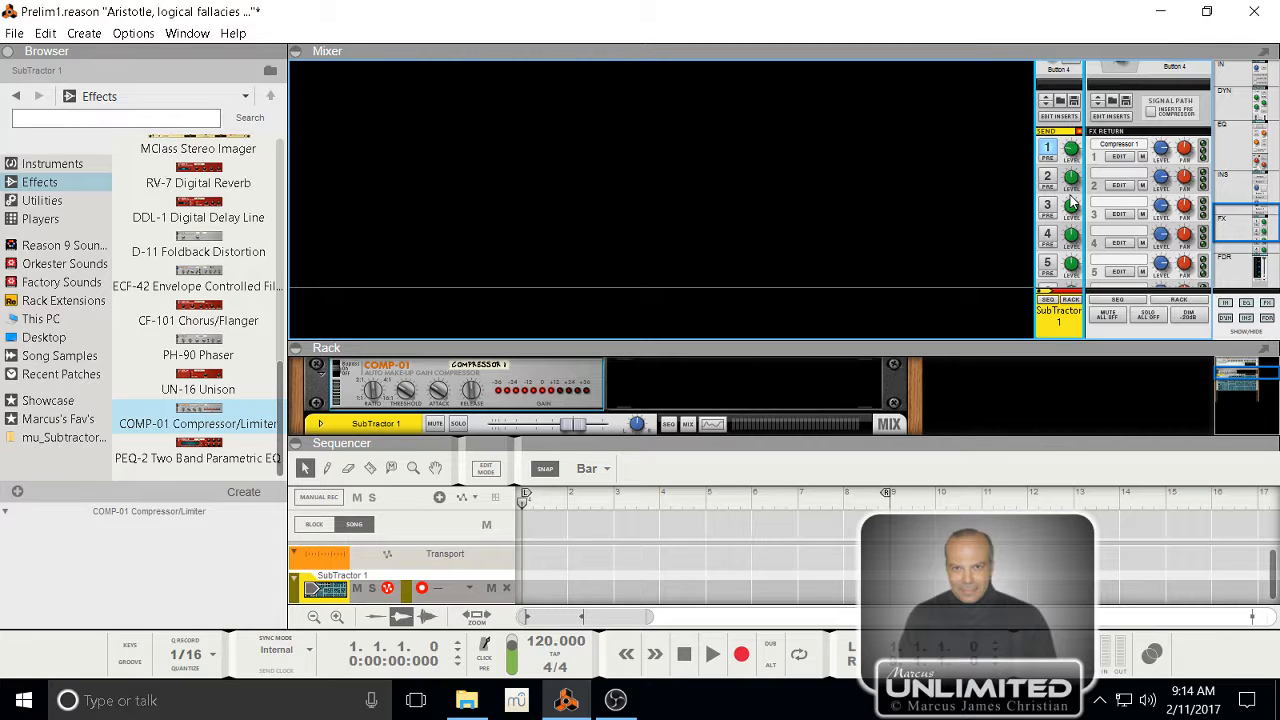
- Toggle FX send 1 off and back on for the SubTractor channel and set its send level to -11.63 dB
left_click(1050, 149)
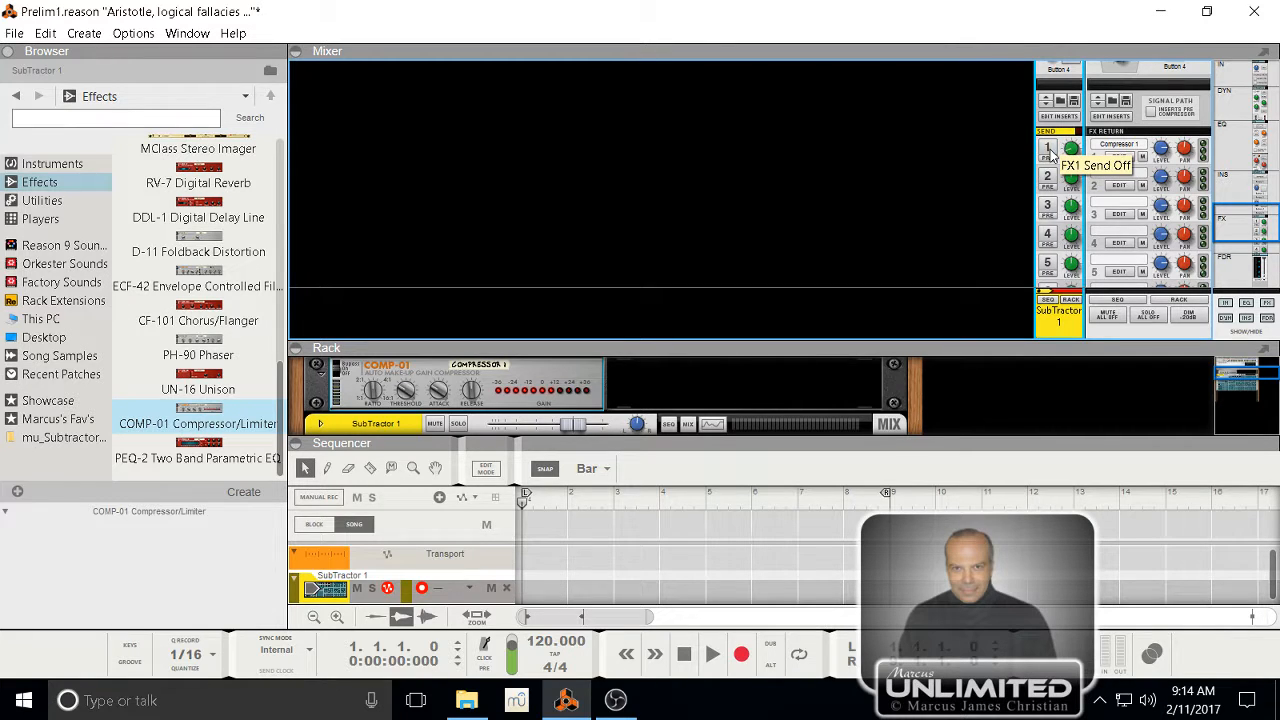
left_click(1048, 148)
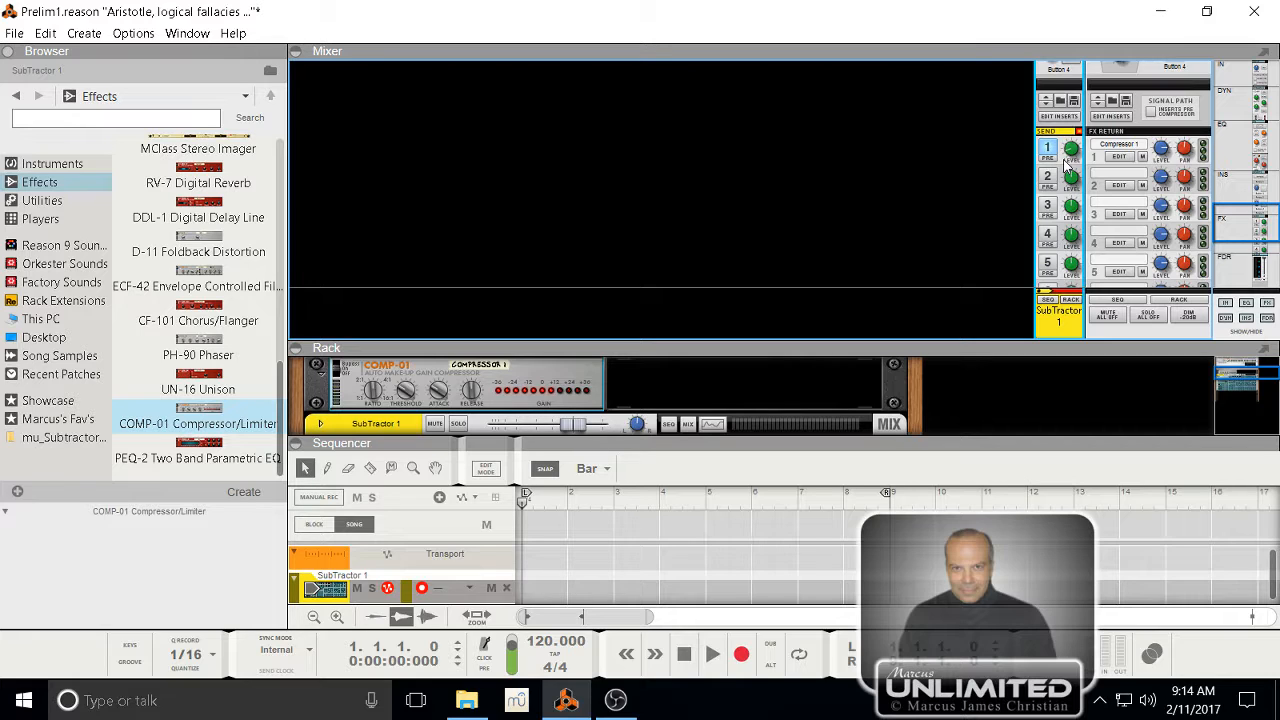
mouse_move(1065, 166)
mouse_move(1072, 146)
left_click_drag(1072, 146, 1078, 140)
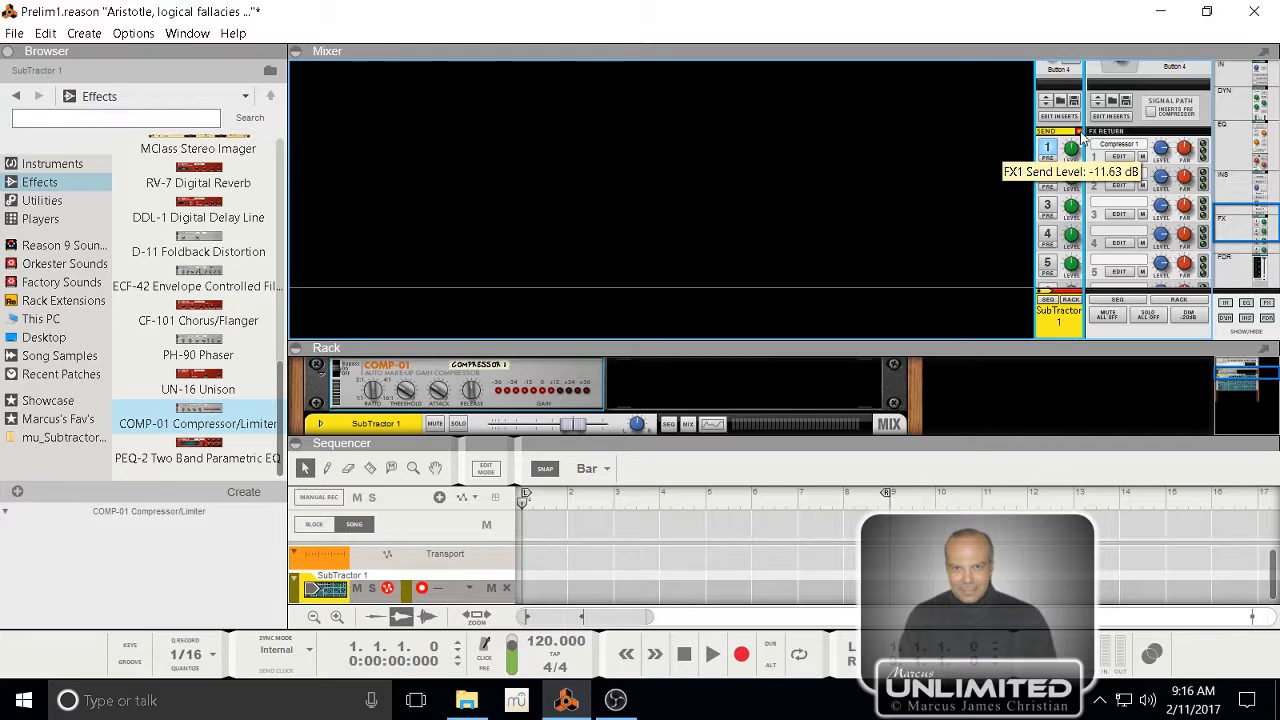
mouse_move(1081, 166)
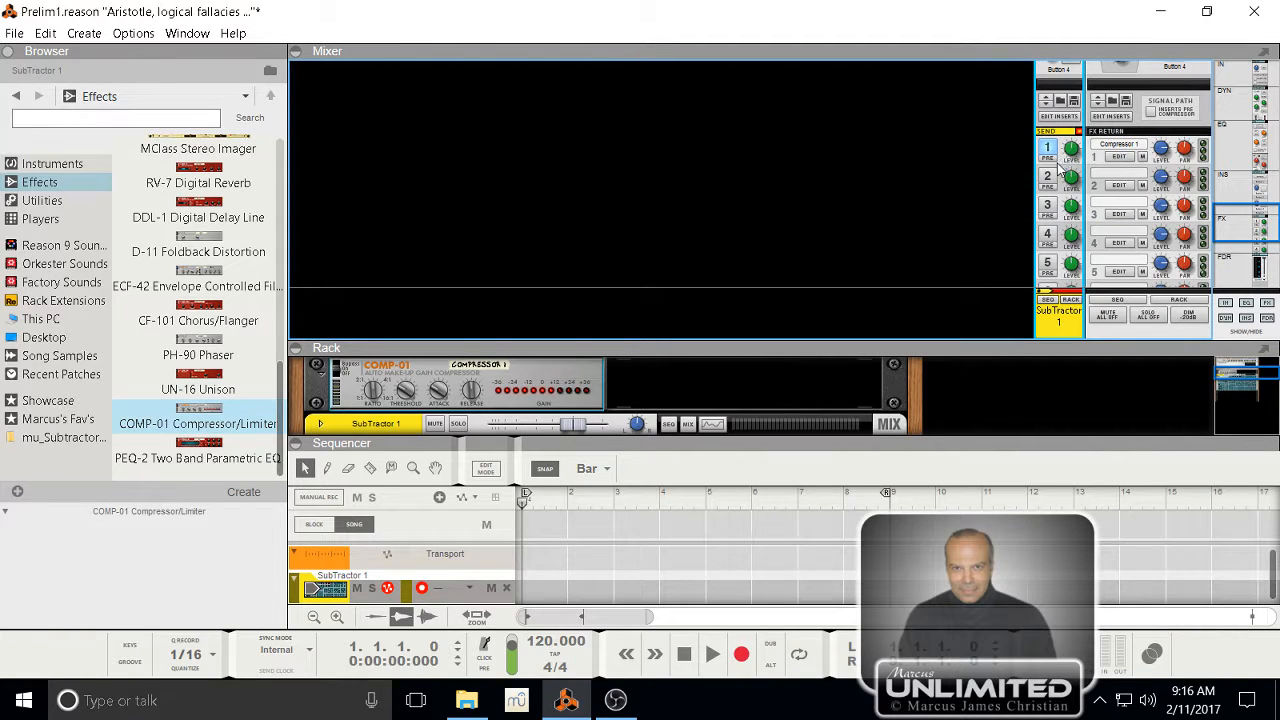
- Create a UN-16 Unison as a send effect in the master section's second FX return slot
left_click(1098, 192)
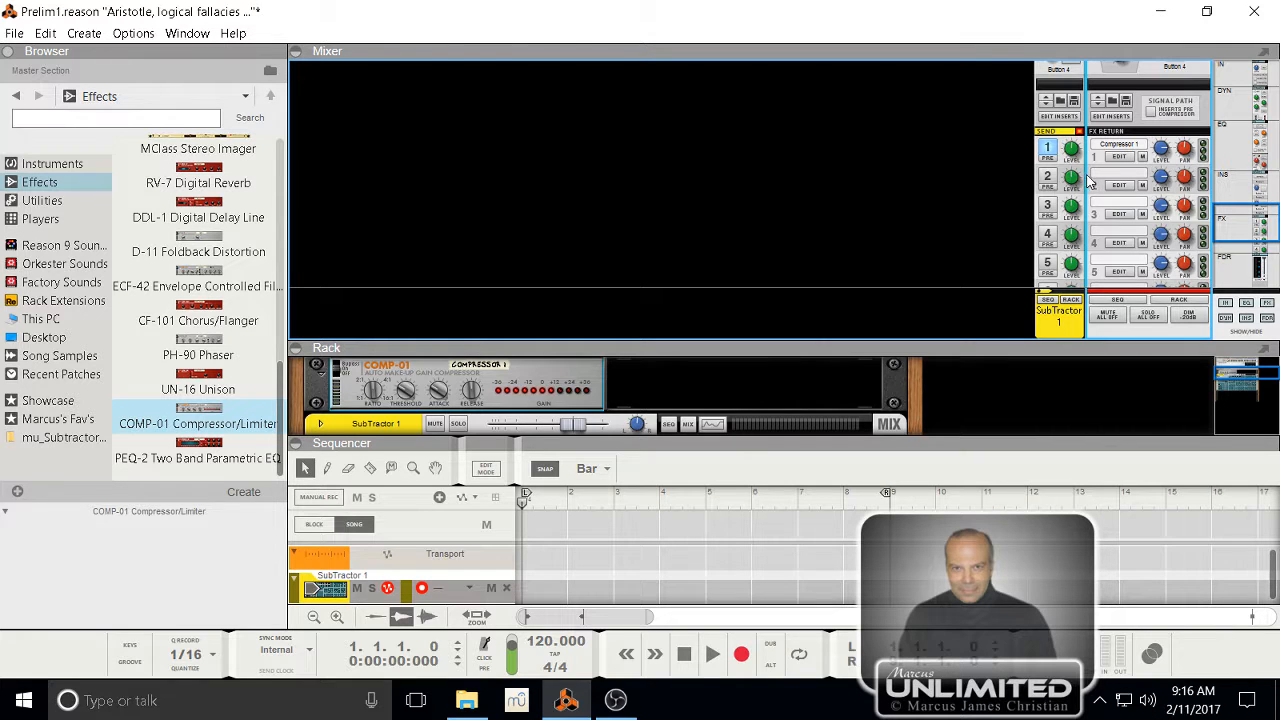
right_click(1096, 196)
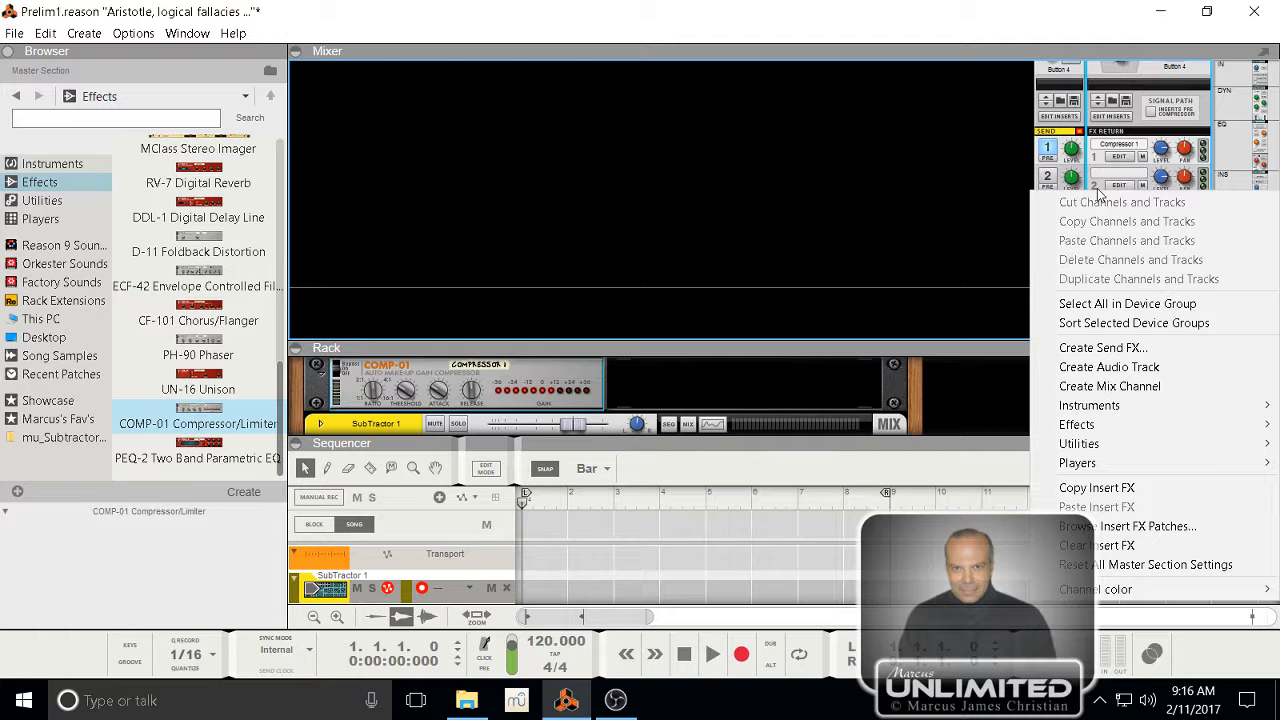
left_click(1102, 347)
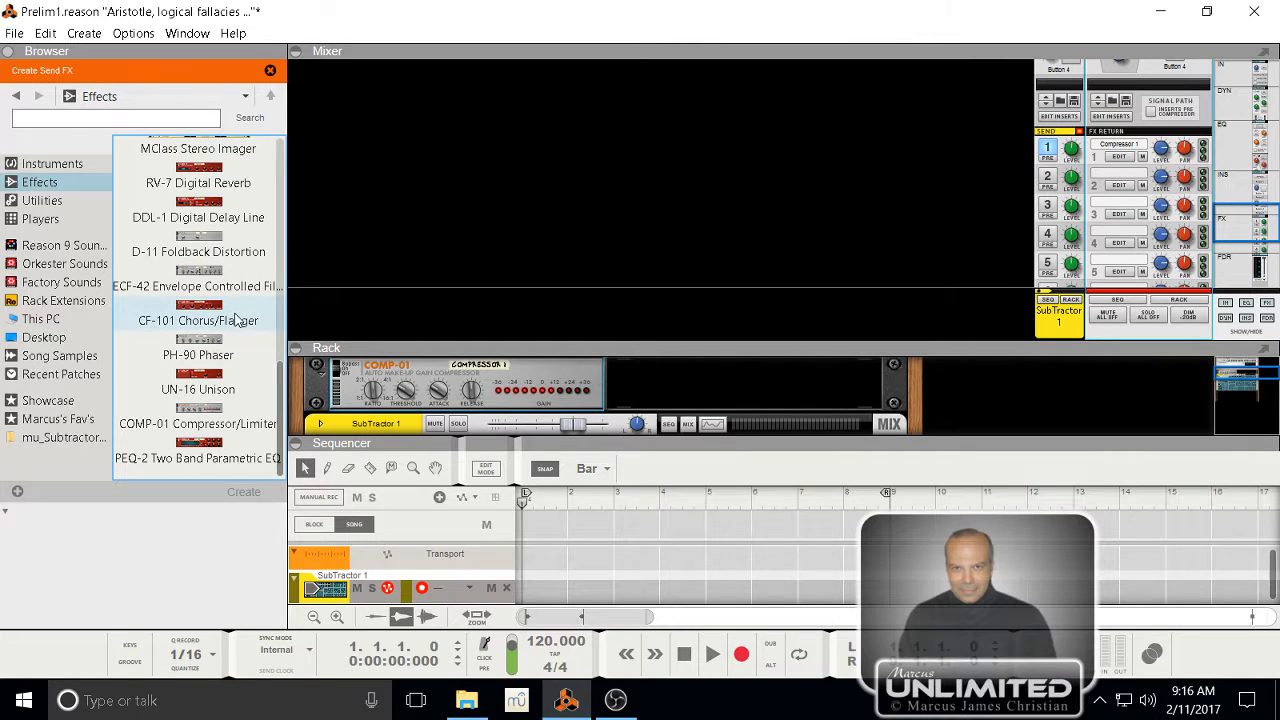
double_click(231, 388)
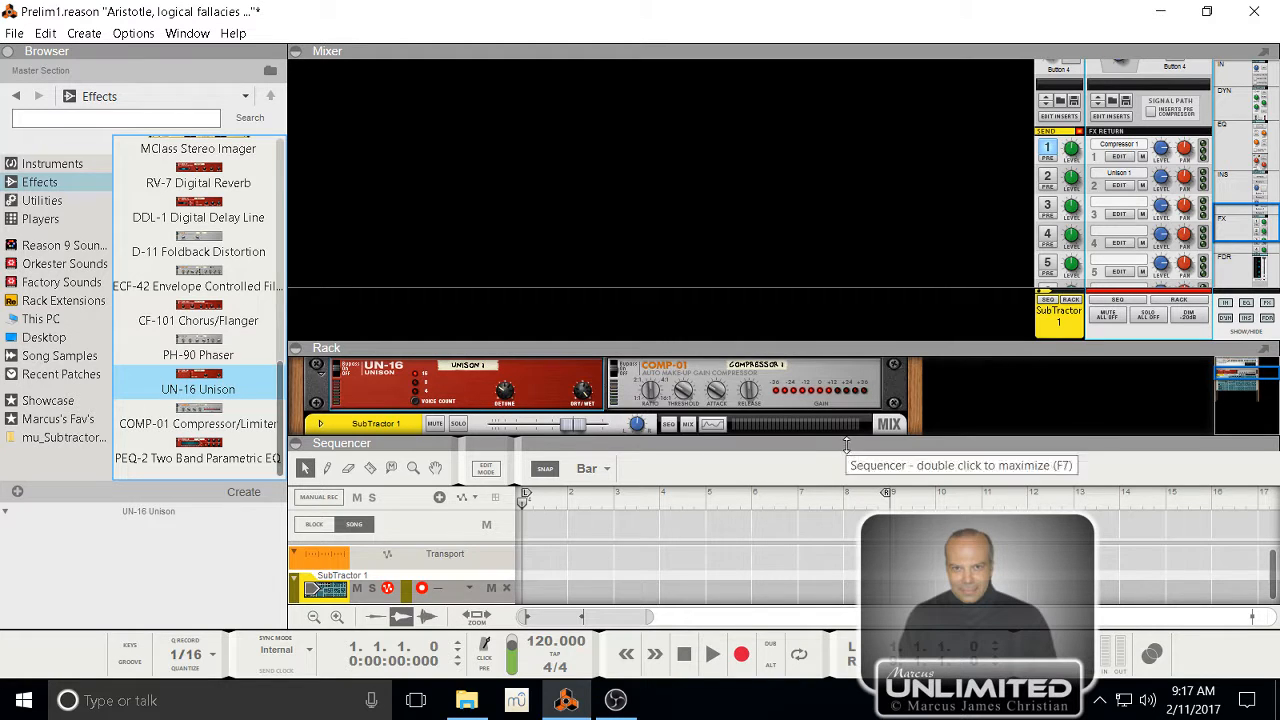
- Select the SubTractor in the rack and switch on FX send 2 for its channel to route it to the UN-16 Unison
left_click_drag(848, 443, 850, 480)
scroll(860, 424, "down", 2)
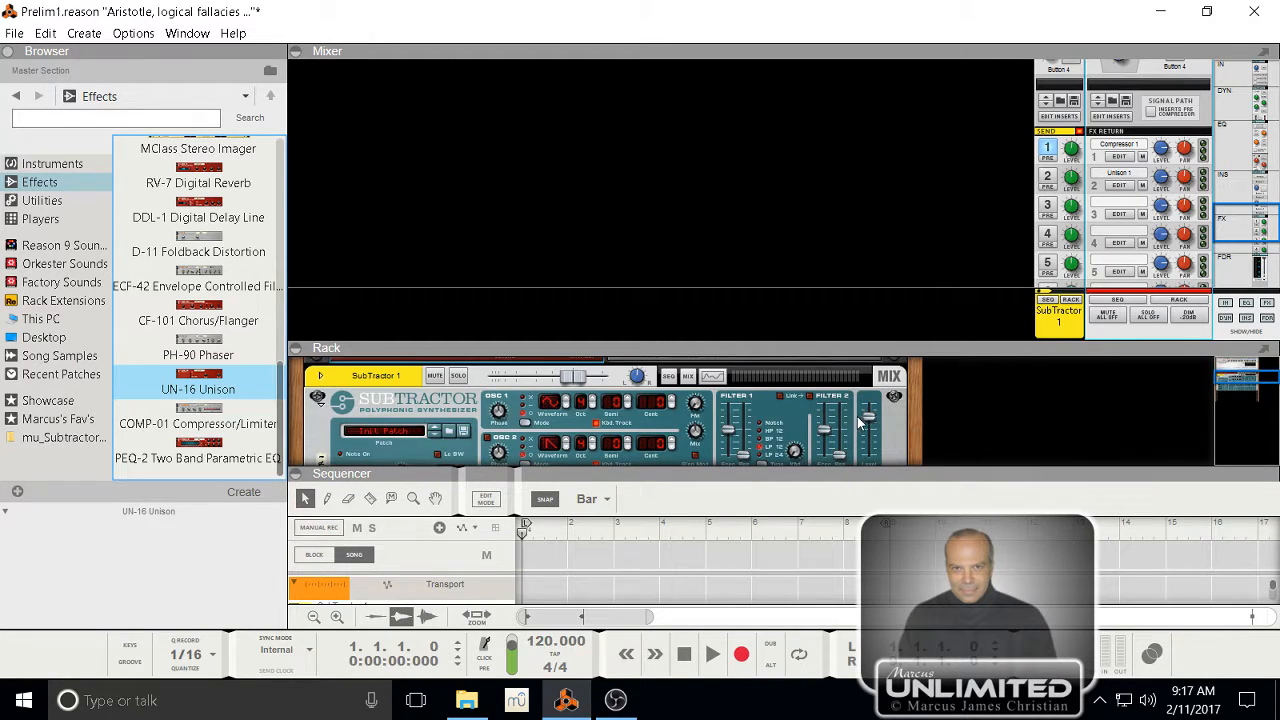
left_click(870, 415)
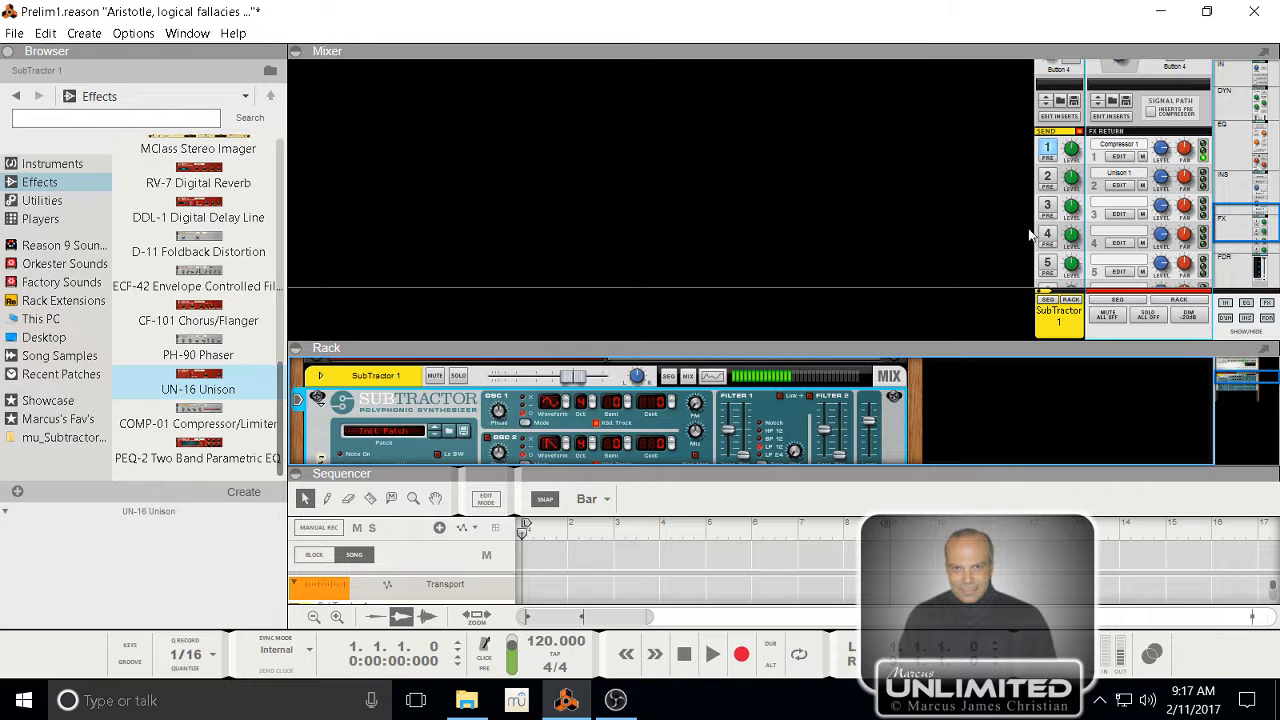
left_click(1070, 178)
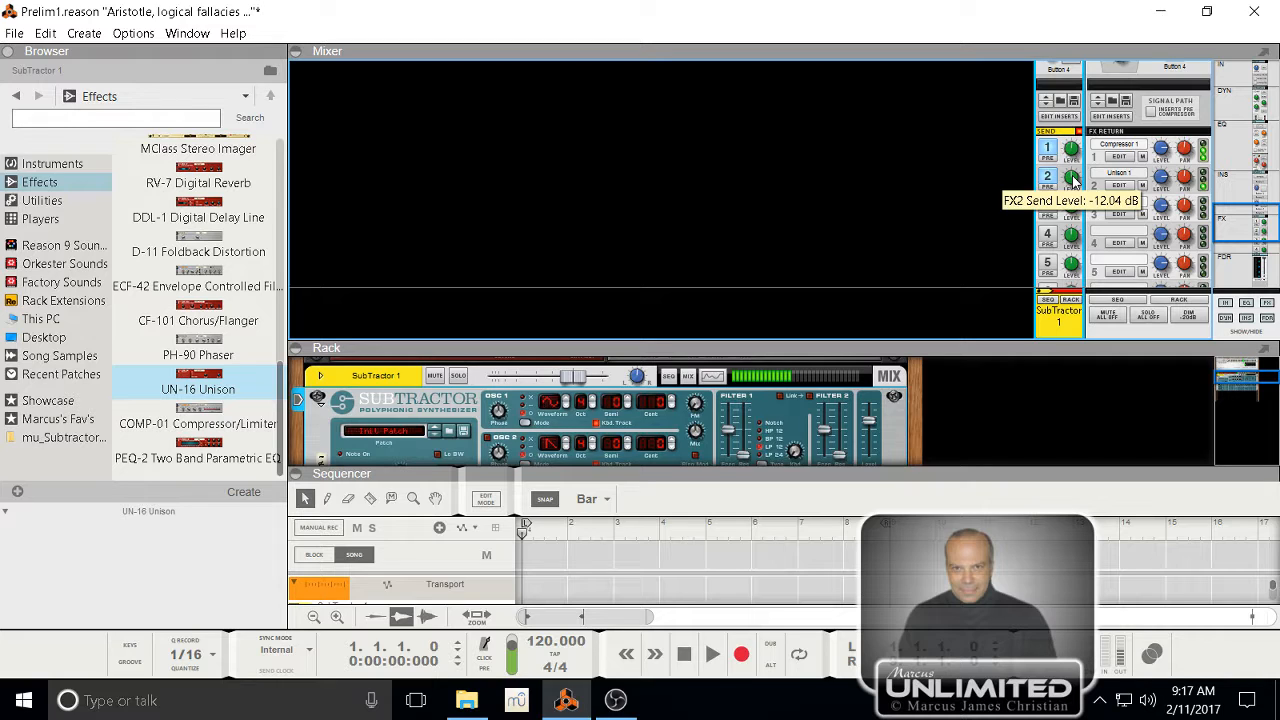
left_click_drag(1073, 179, 1078, 150)
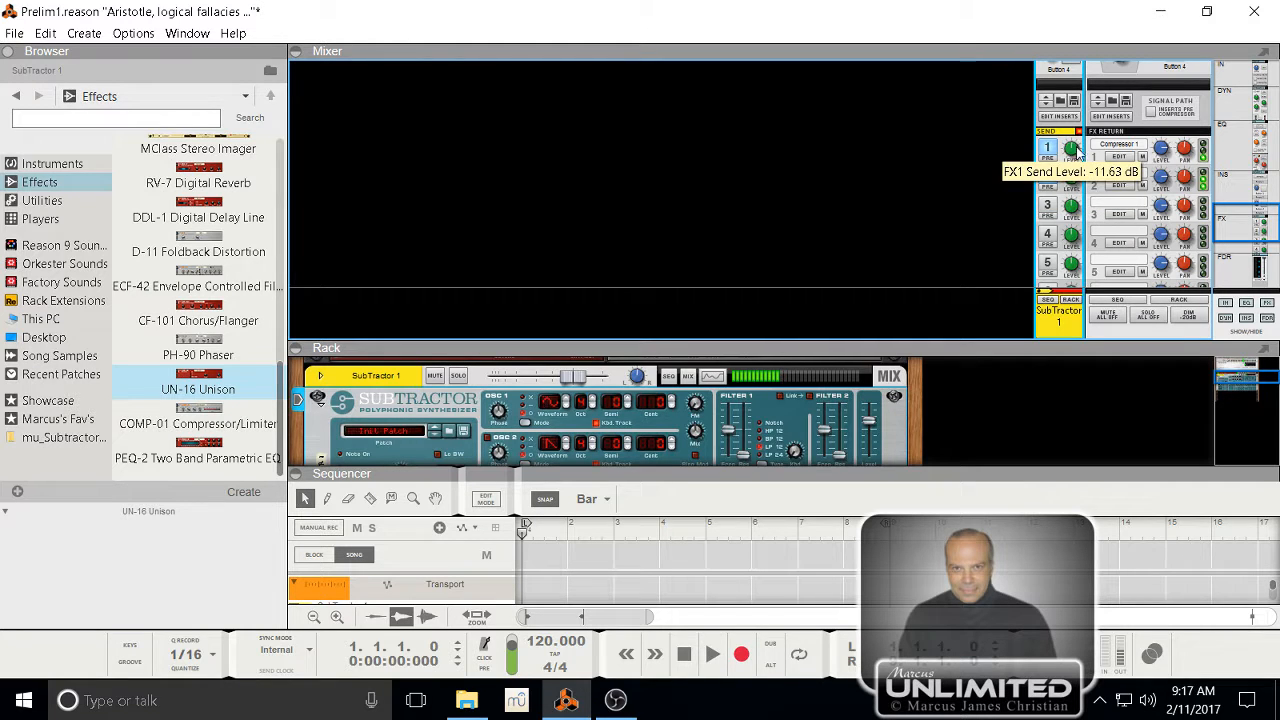
- Move the COMP-01 compressor ahead of the UN-16 Unison in the rack and try out the Unison's detune control
left_click_drag(882, 348, 885, 258)
scroll(864, 348, "up", 2)
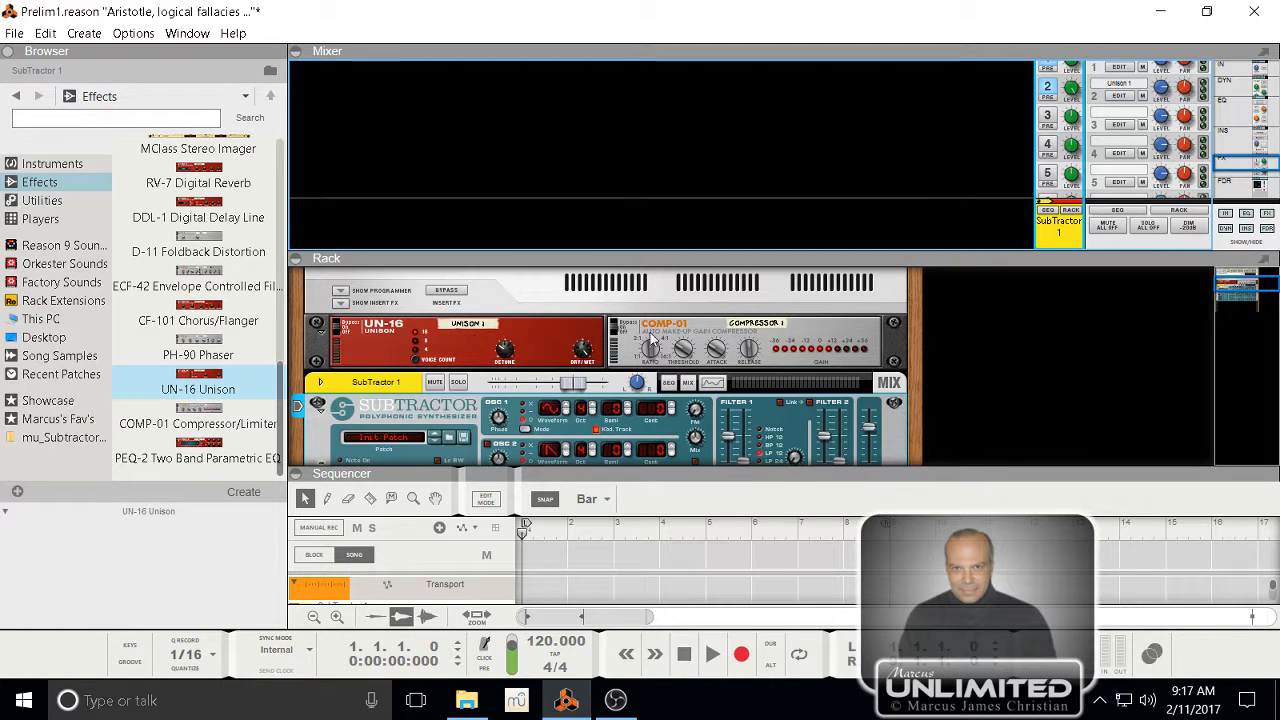
left_click(686, 328)
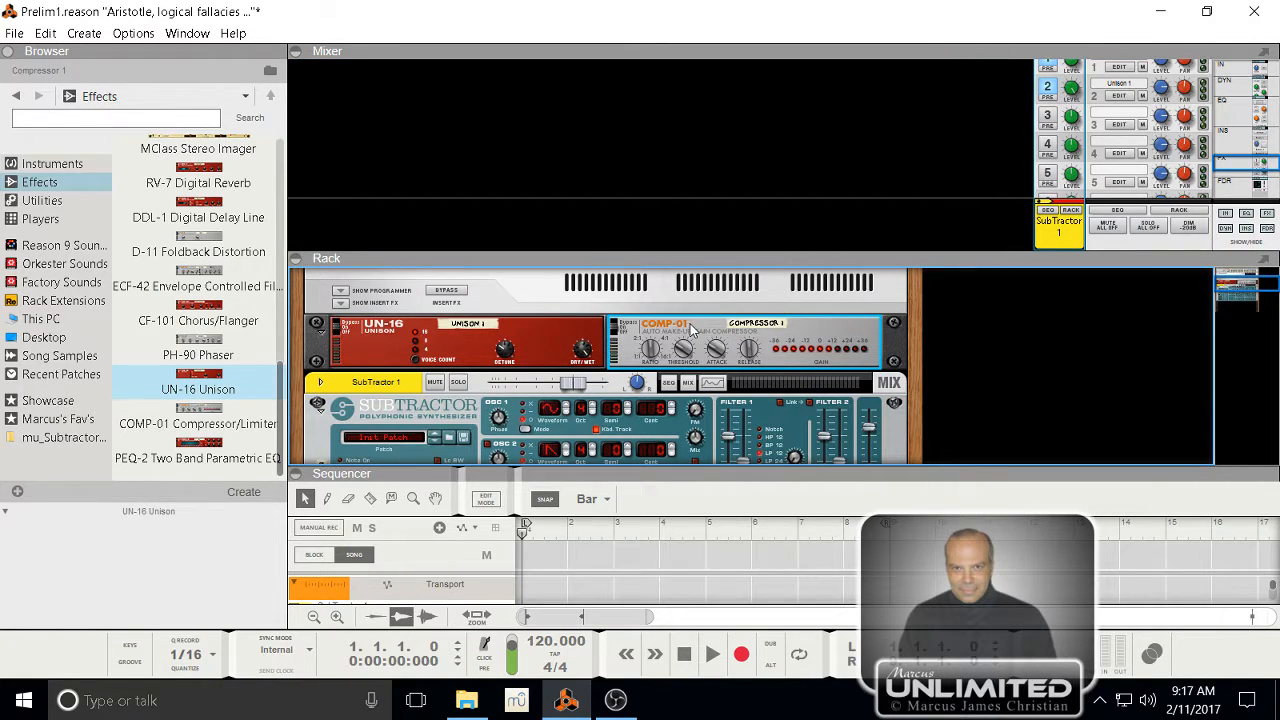
left_click_drag(694, 330, 400, 326)
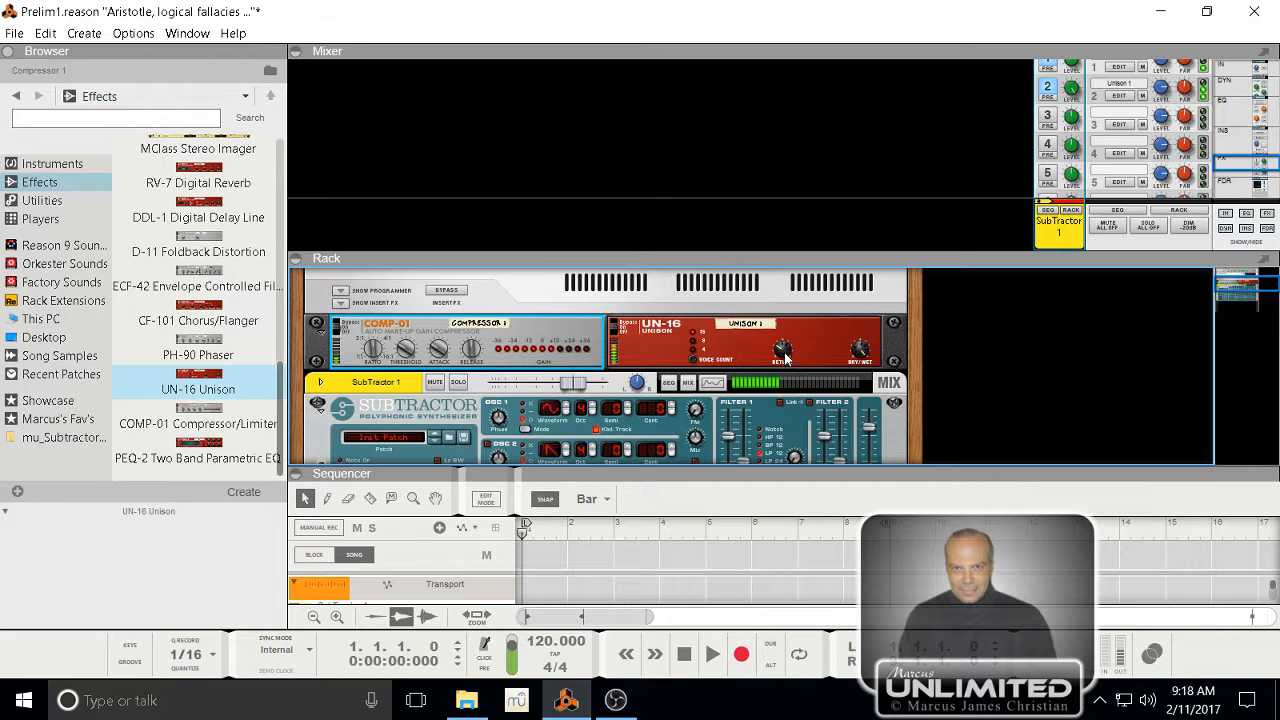
mouse_move(784, 355)
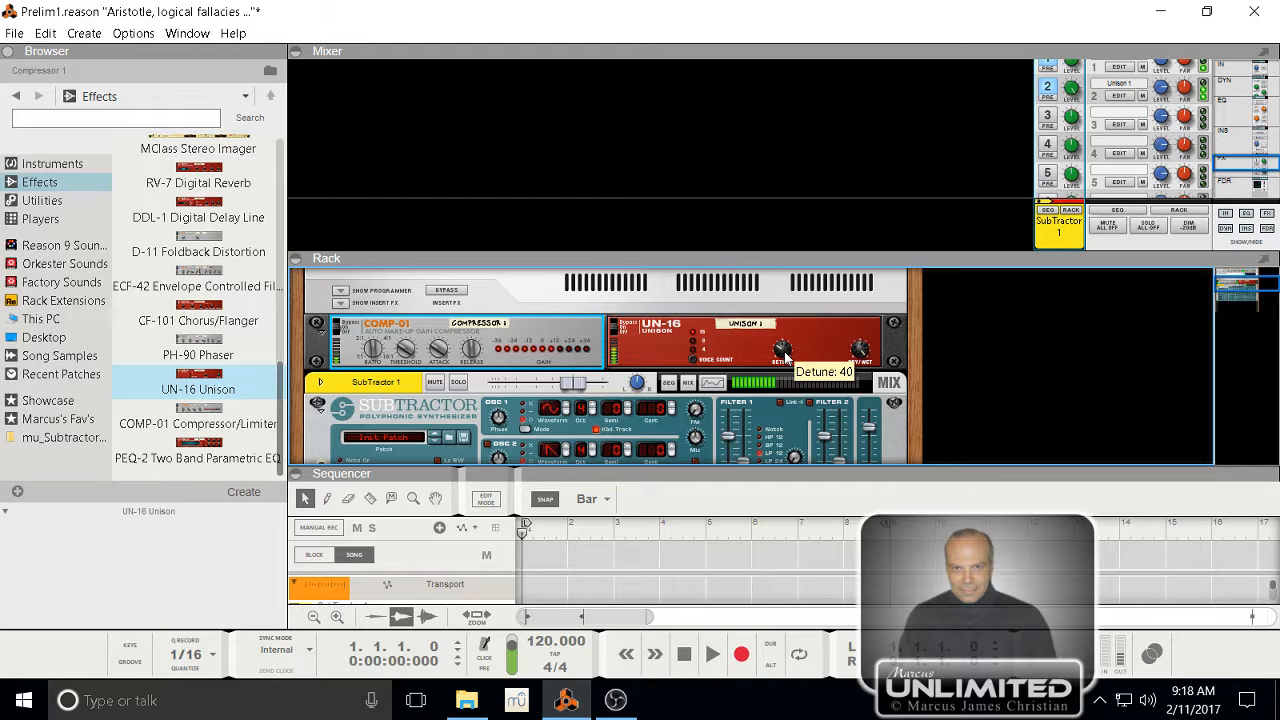
left_click_drag(784, 355, 788, 328)
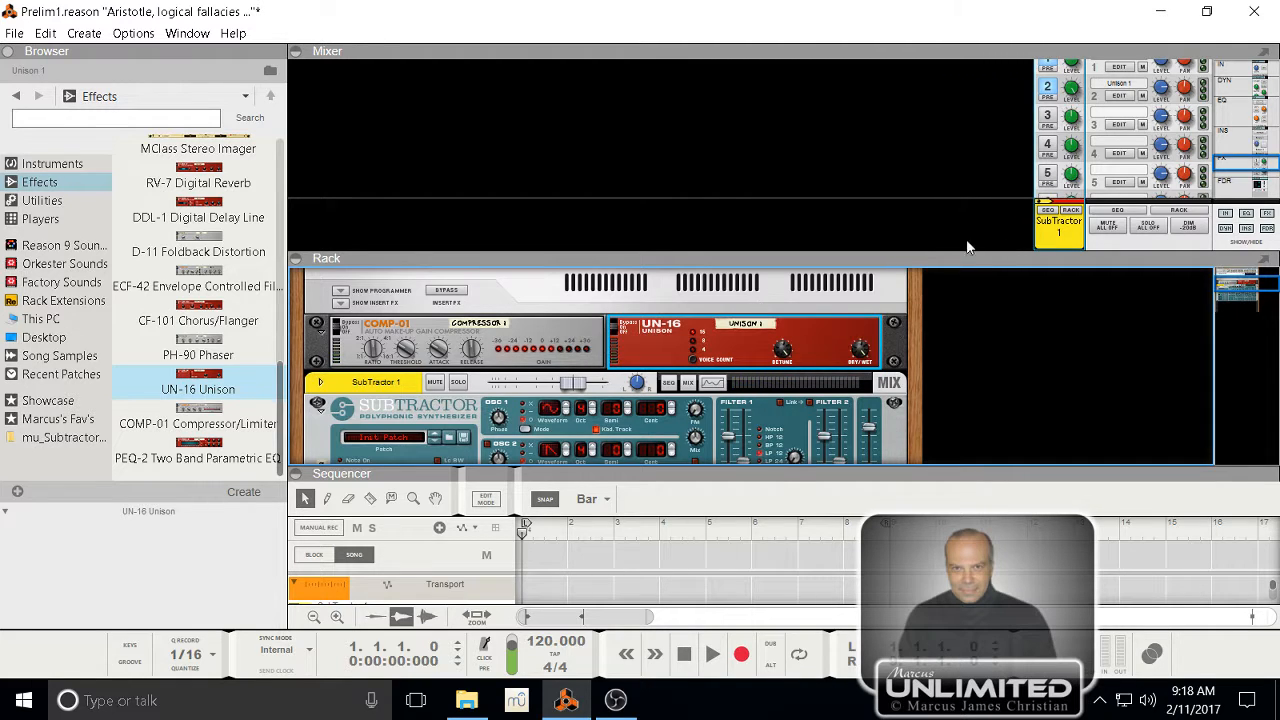
- Try the SubTractor channel's FX2 send at -8.92 dB, at a higher level and at -14.19 dB
left_click_drag(978, 257, 978, 306)
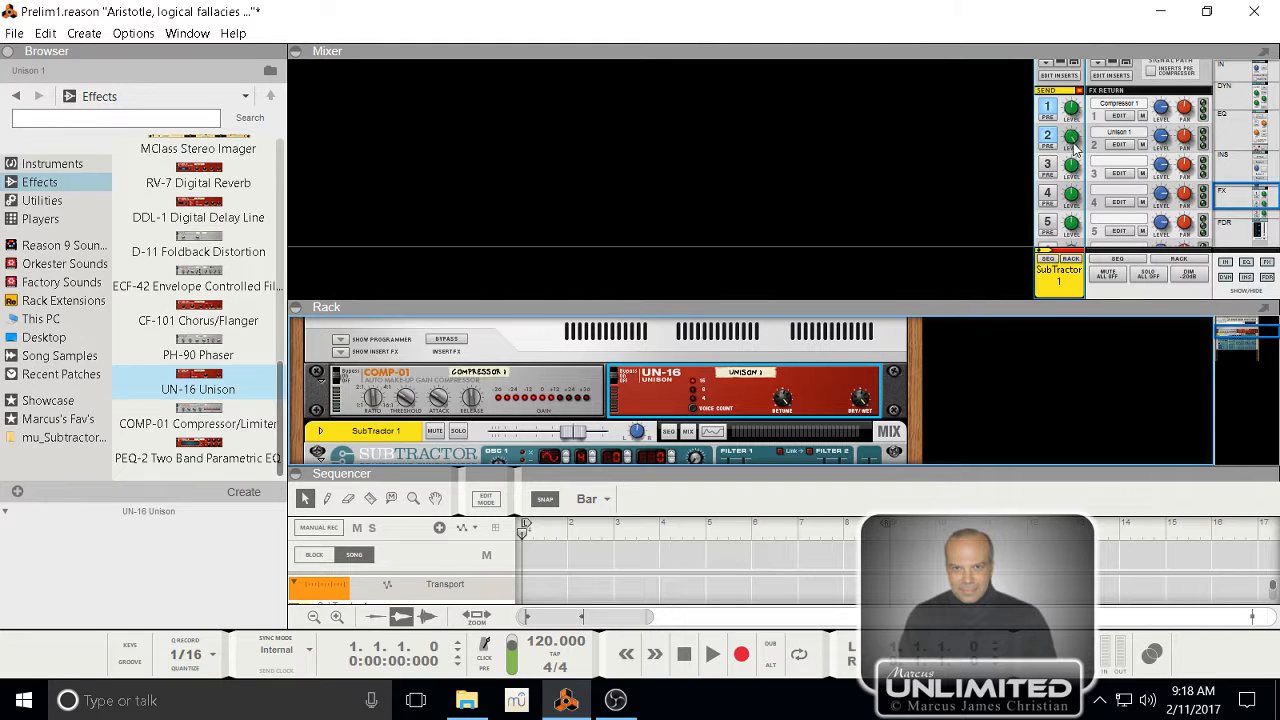
left_click_drag(1073, 137, 1079, 164)
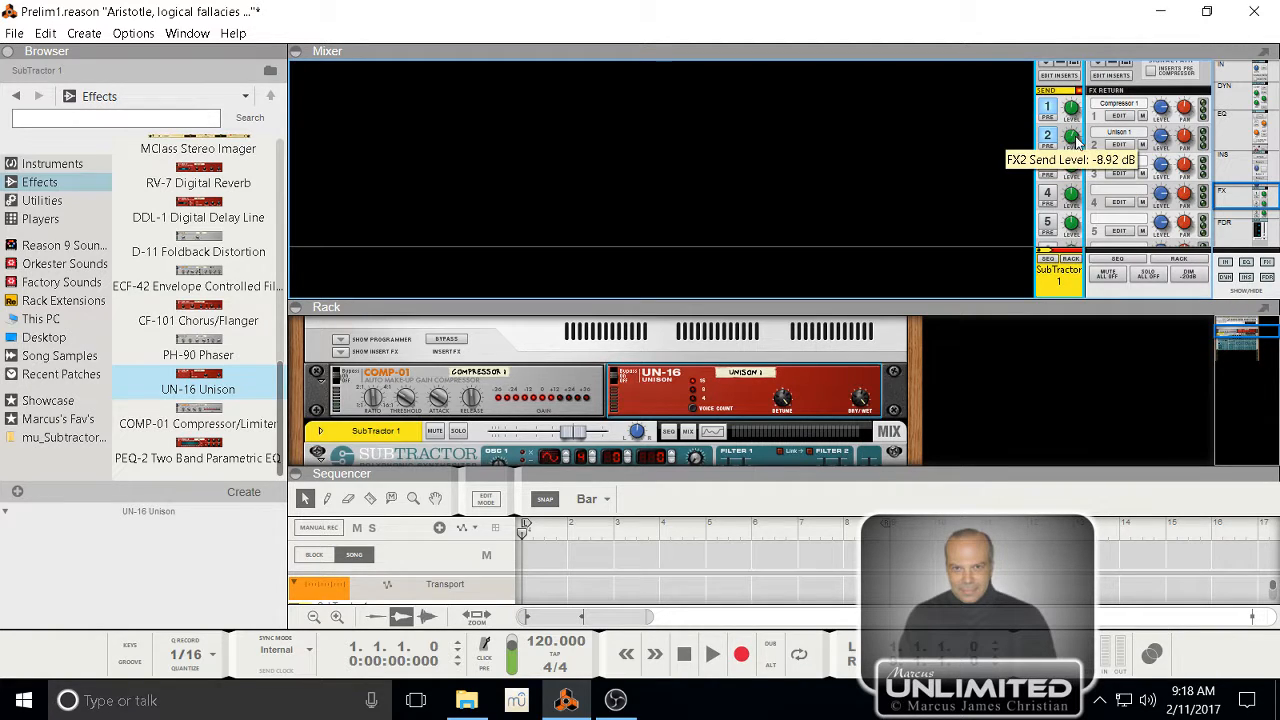
left_click_drag(1075, 142, 1088, 88)
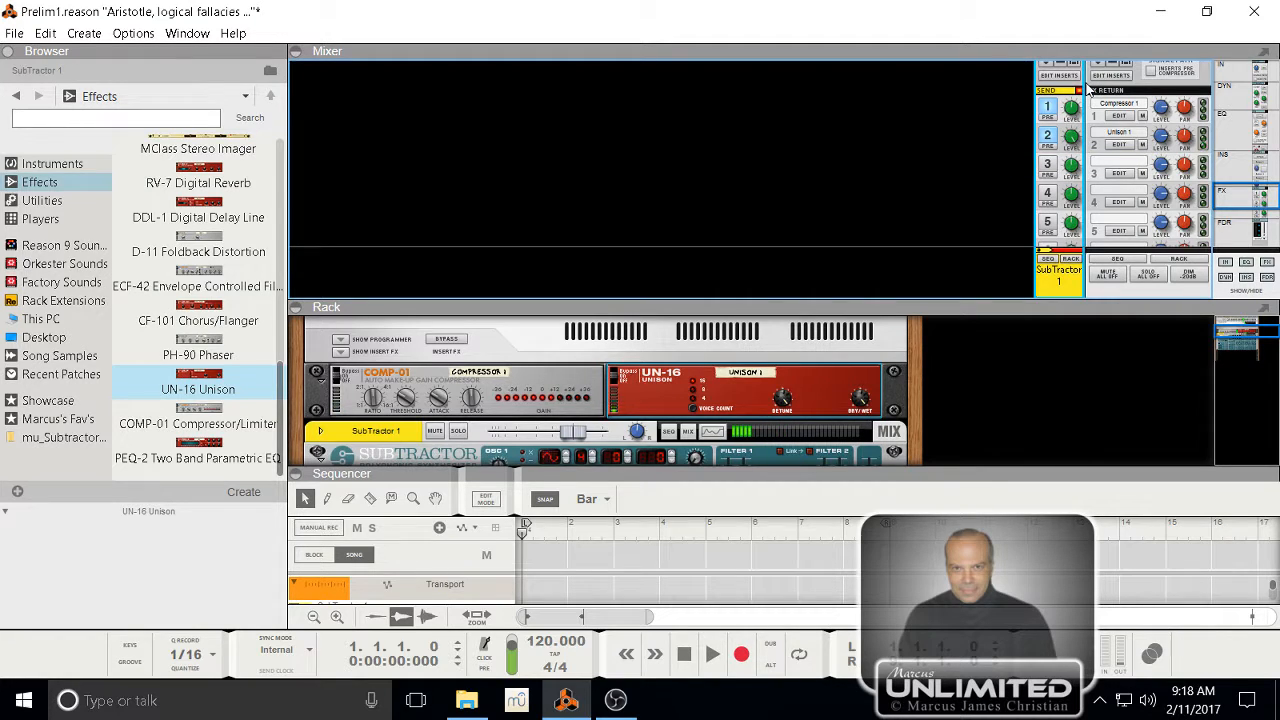
left_click_drag(1072, 137, 1088, 168)
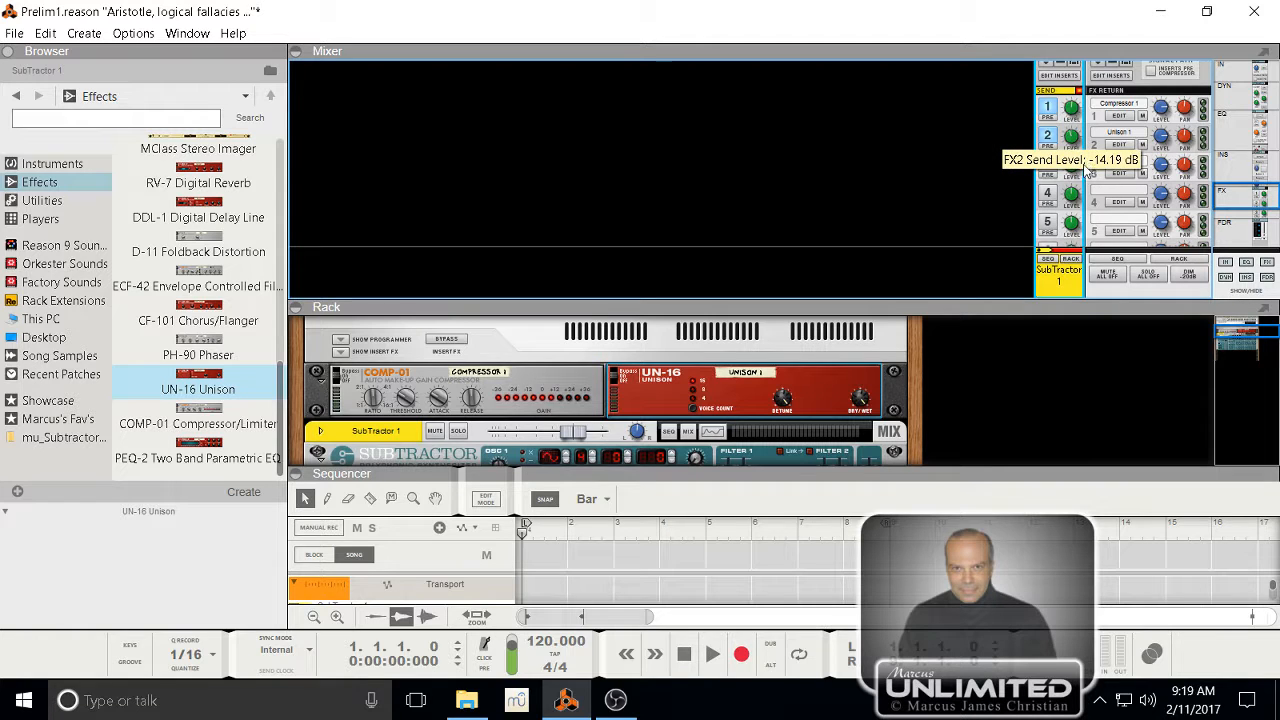
- Readjust the SubTractor channel's FX2 send level around -9.29 dB to balance the UN-16 Unison effect
mouse_move(1075, 145)
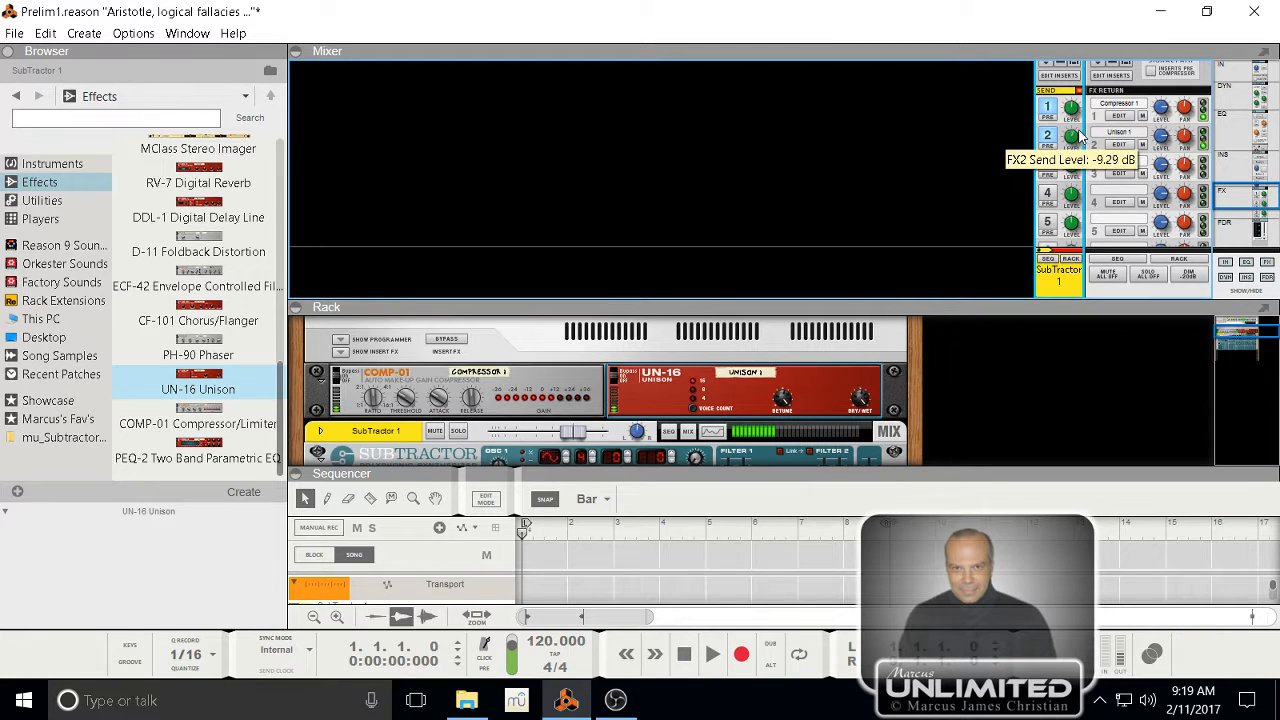
left_click_drag(1079, 129, 1079, 131)
left_click_drag(1071, 144, 1078, 126)
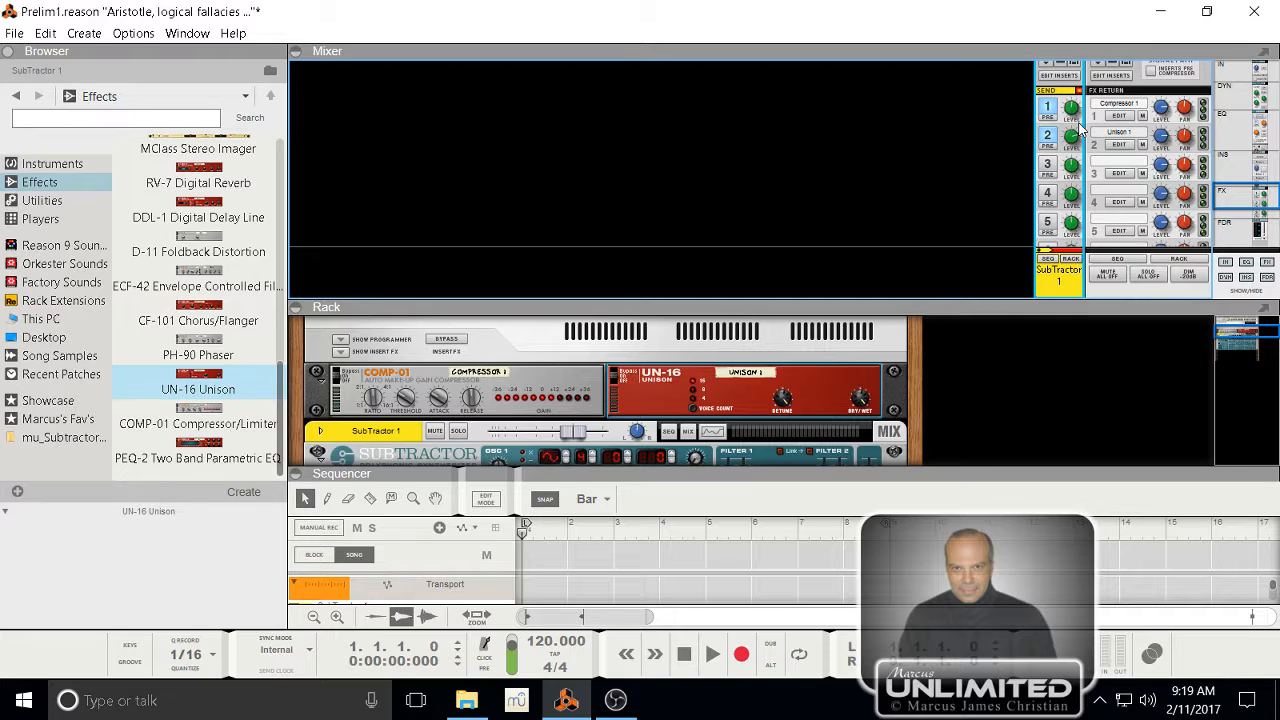
left_click(821, 384)
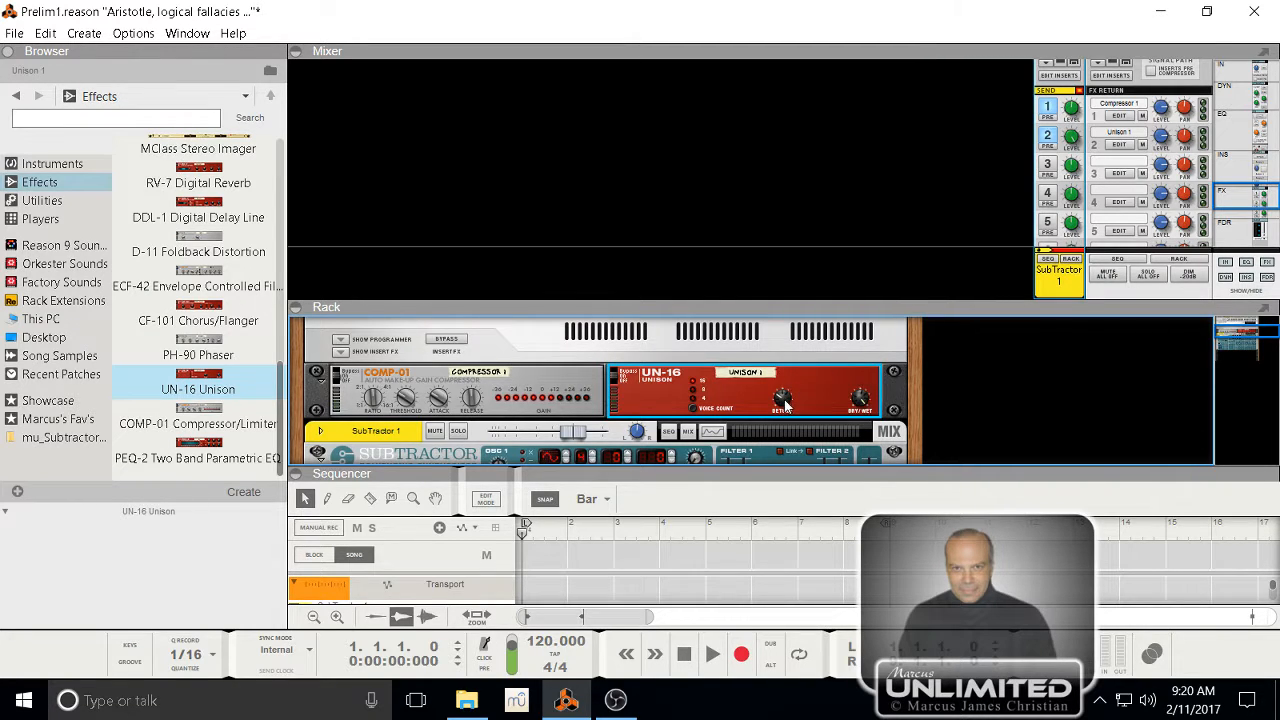
left_click(1073, 145)
left_click_drag(1076, 149, 1095, 172)
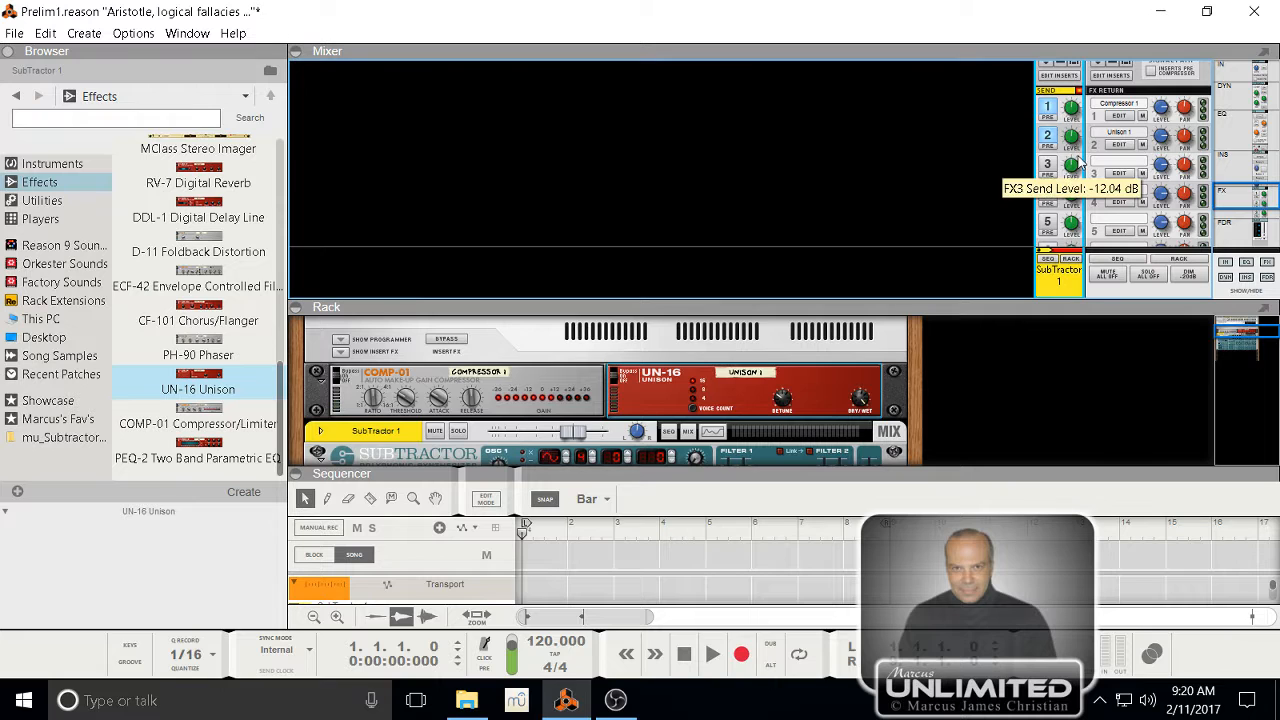
- Create an RV7000 MkII Reverb as a send effect in the master section's third FX return slot
left_click(1096, 177)
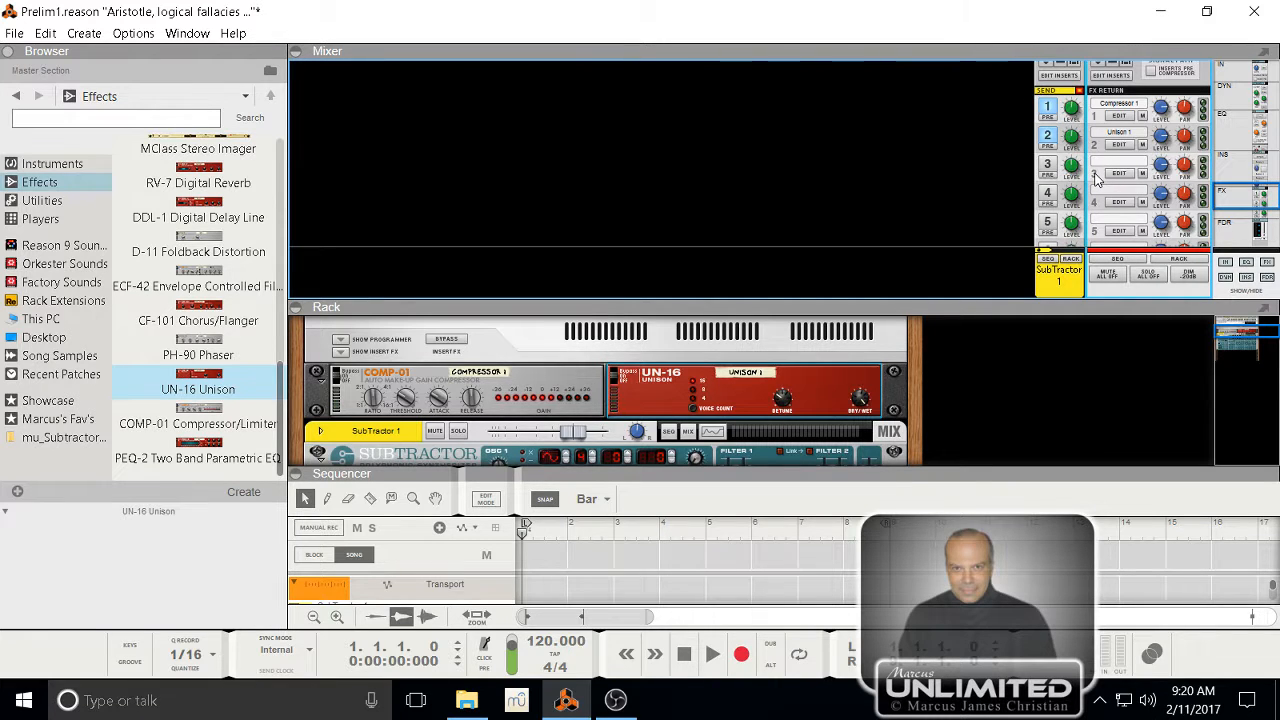
right_click(1096, 177)
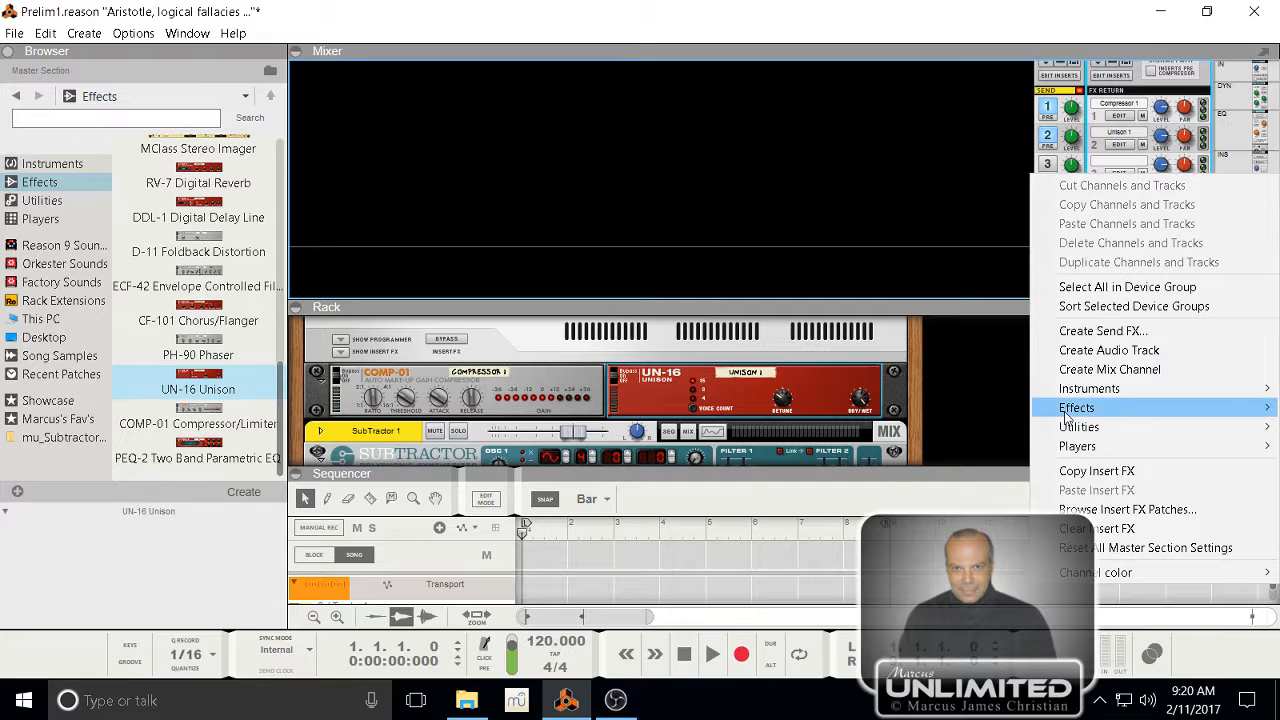
left_click(1050, 337)
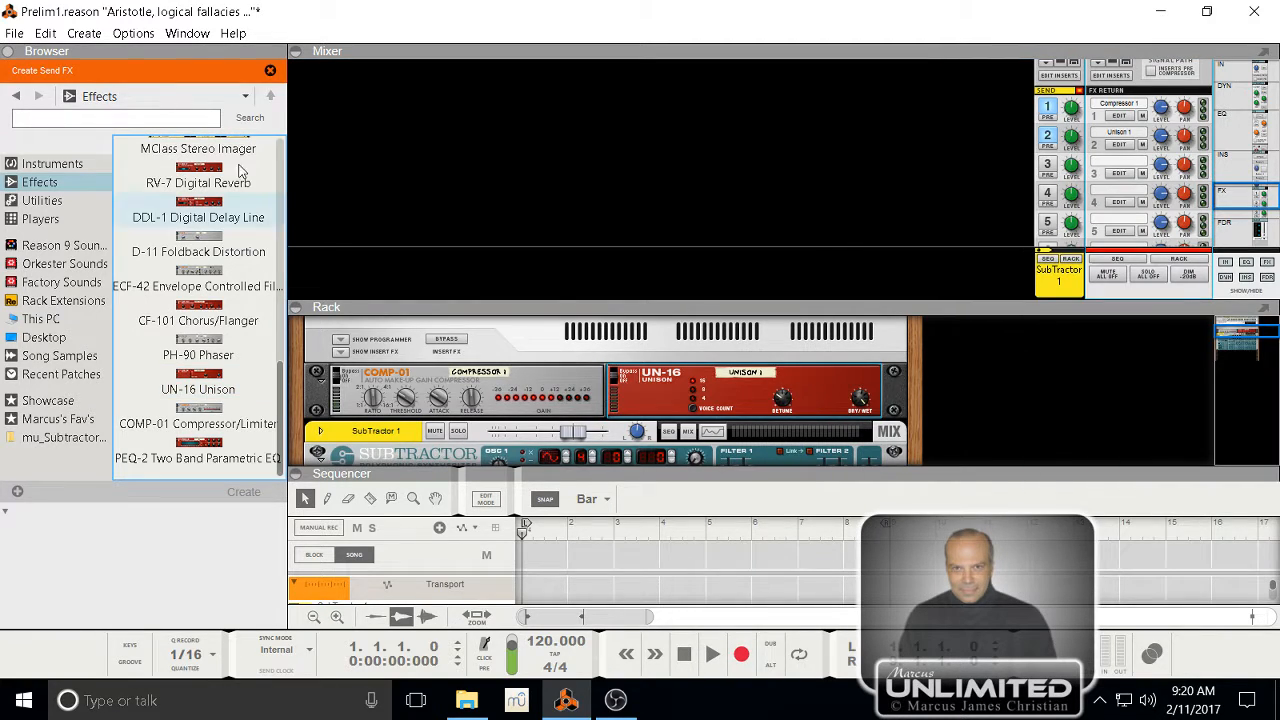
scroll(200, 263, "up", 3)
scroll(210, 258, "up", 5)
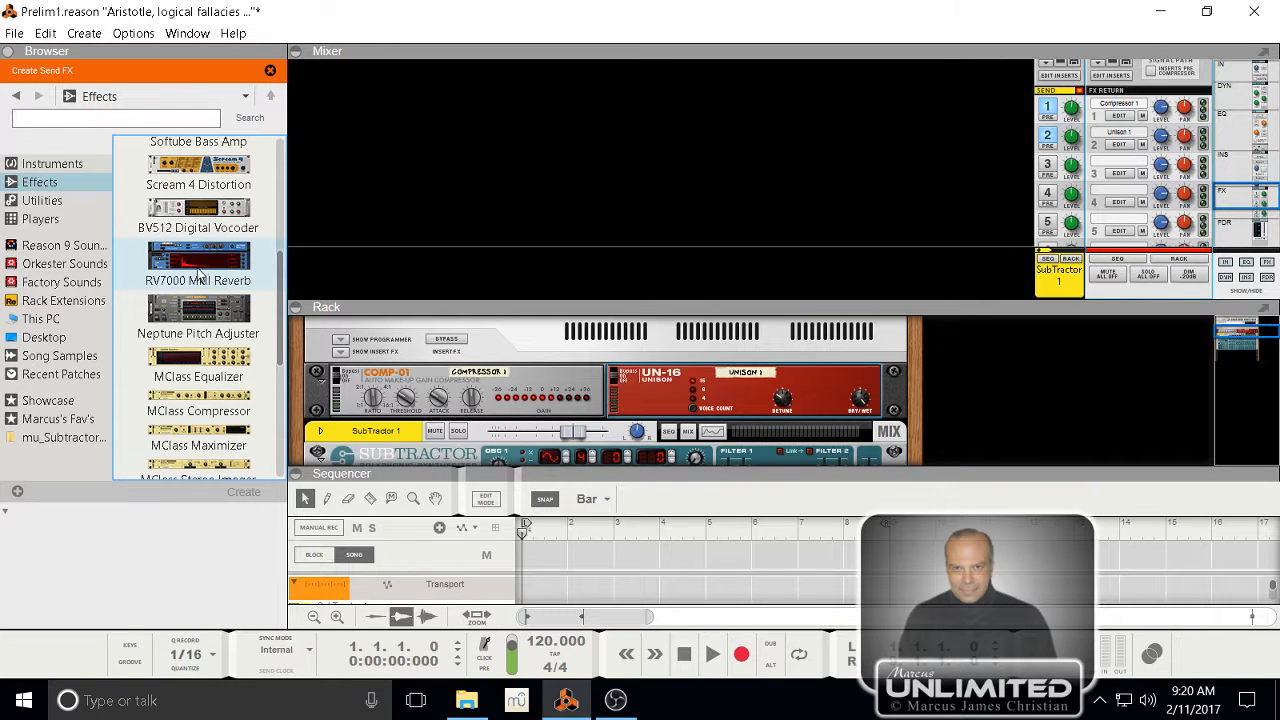
left_click(211, 268)
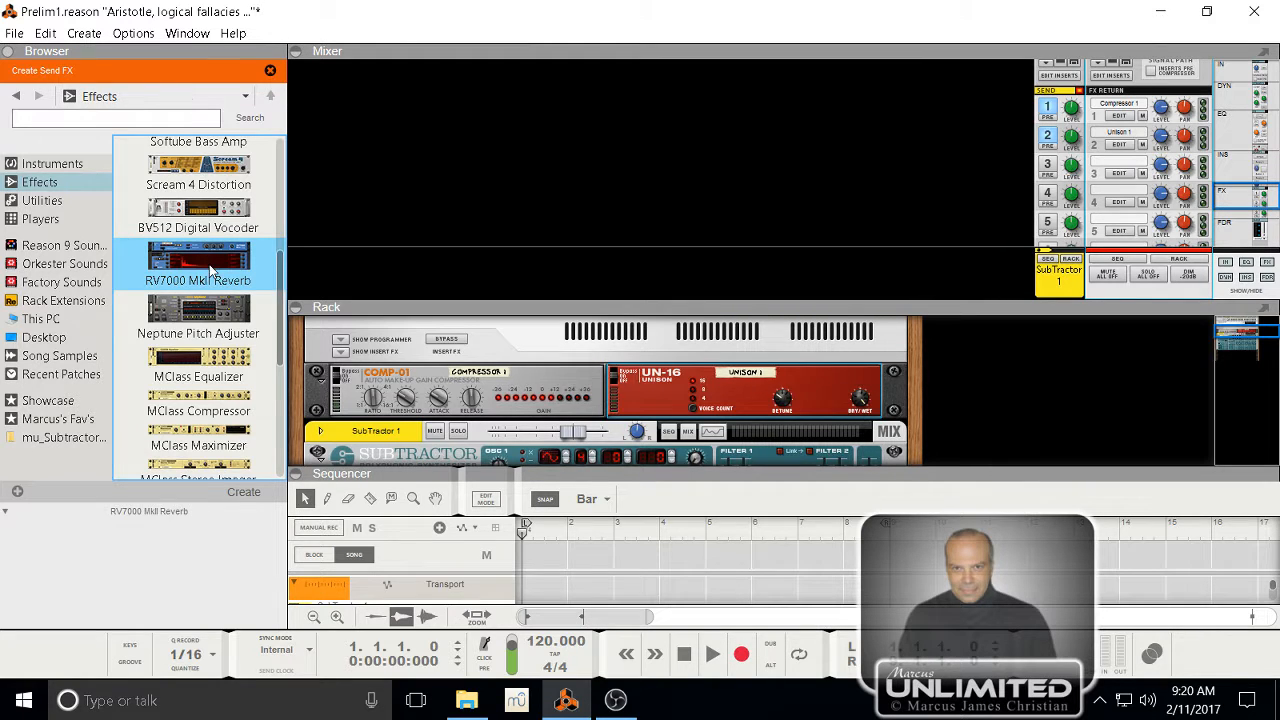
double_click(210, 268)
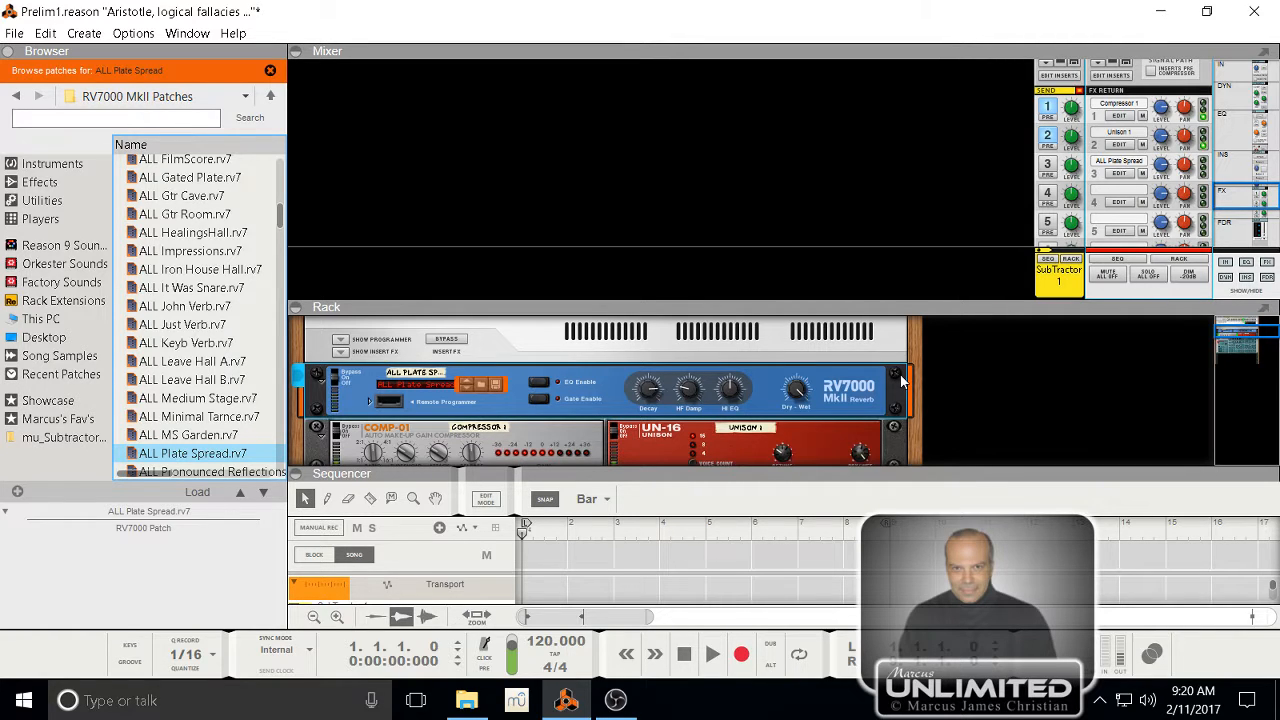
- Switch on FX send 3 for the SubTractor channel, raise its send level to -3.63 dB and enlarge the rack area
left_click(1054, 170)
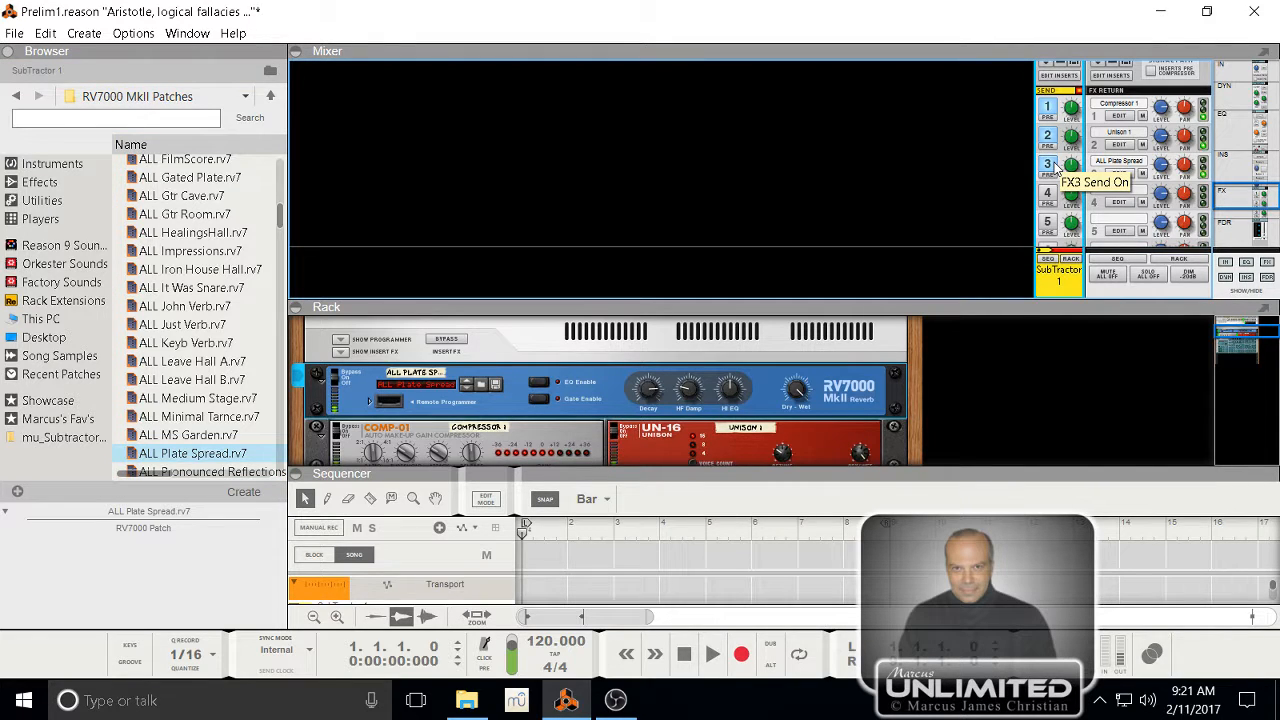
mouse_move(1074, 165)
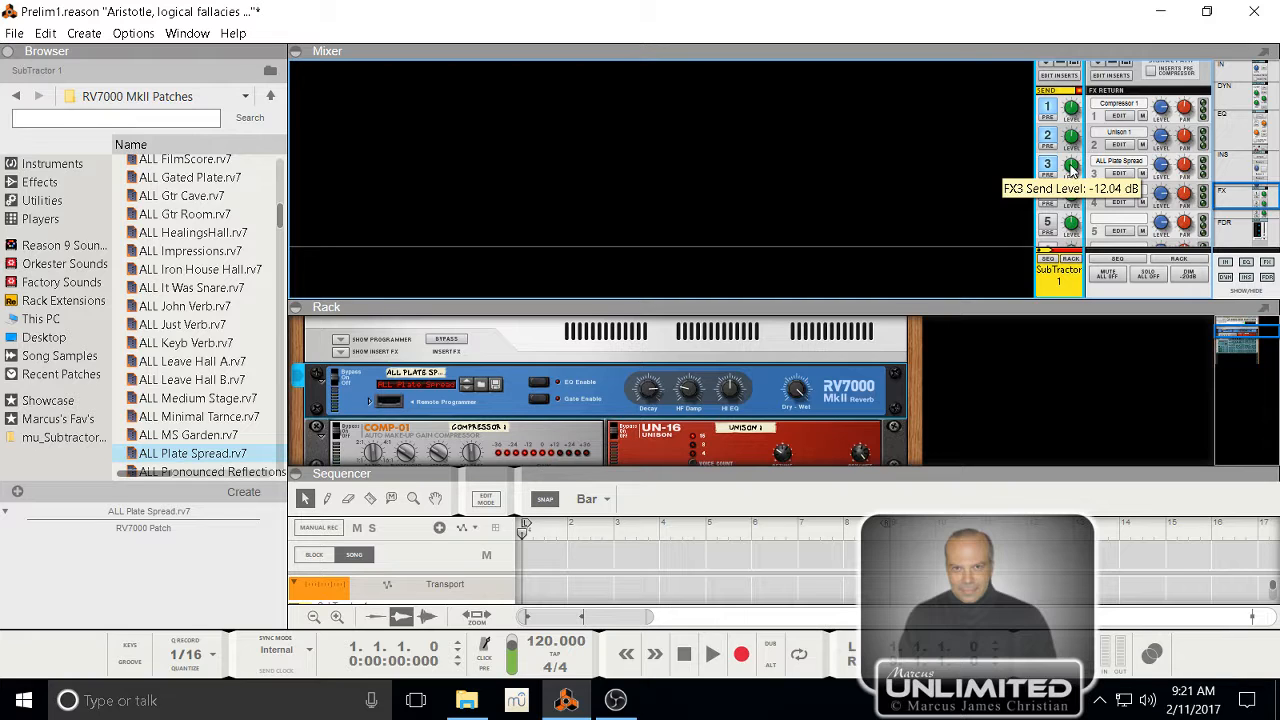
left_click_drag(1071, 170, 1071, 166)
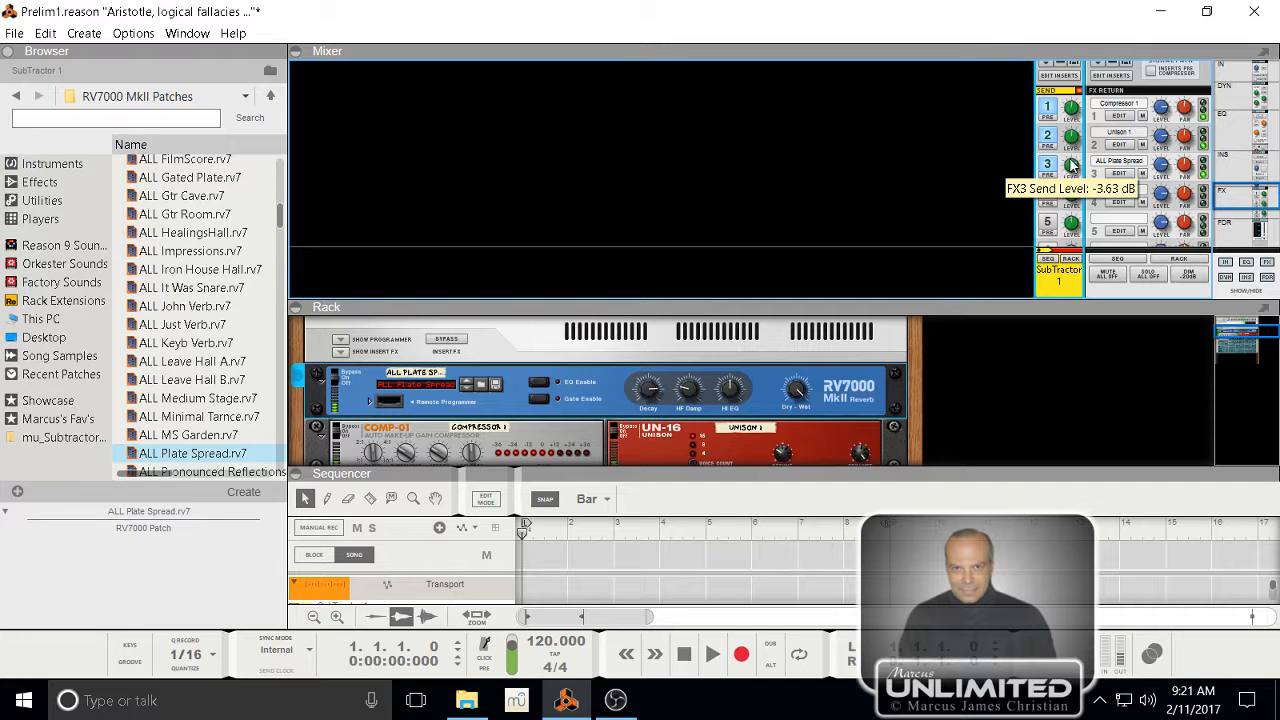
left_click_drag(828, 302, 824, 236)
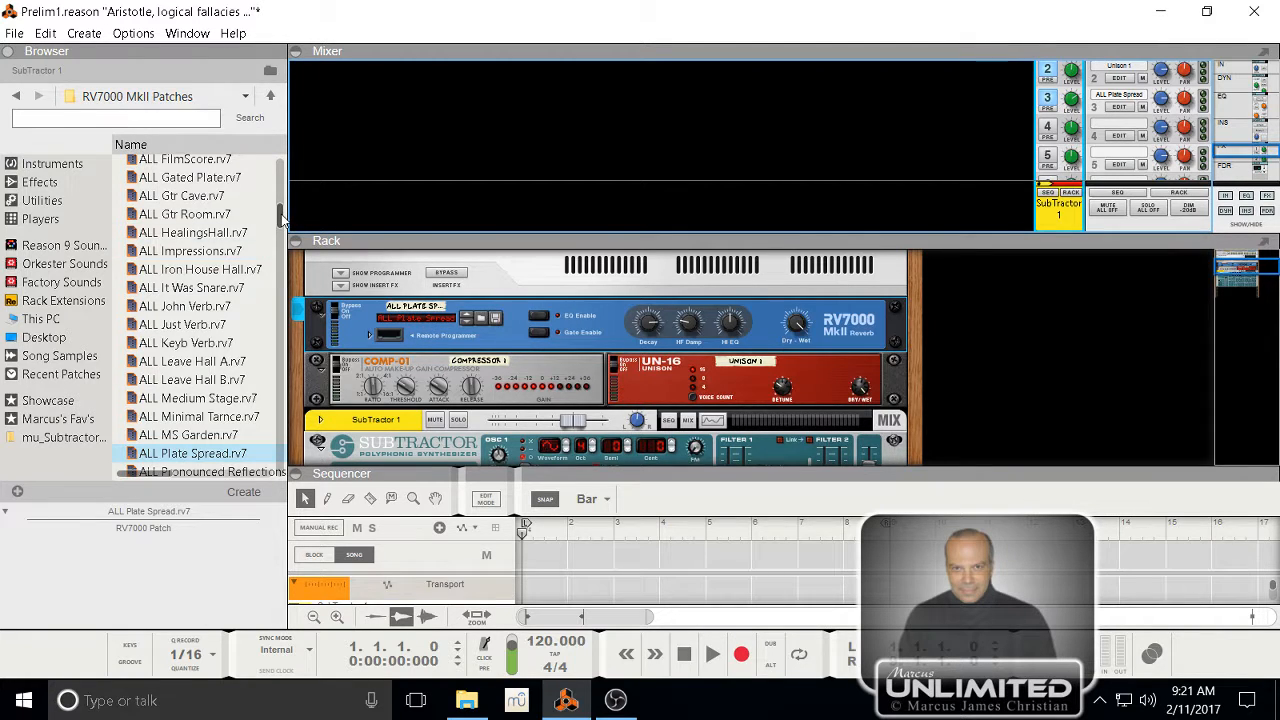
- Try the ALL 1st Room patch in the RV7000 MkII Reverb
left_click_drag(281, 222, 283, 168)
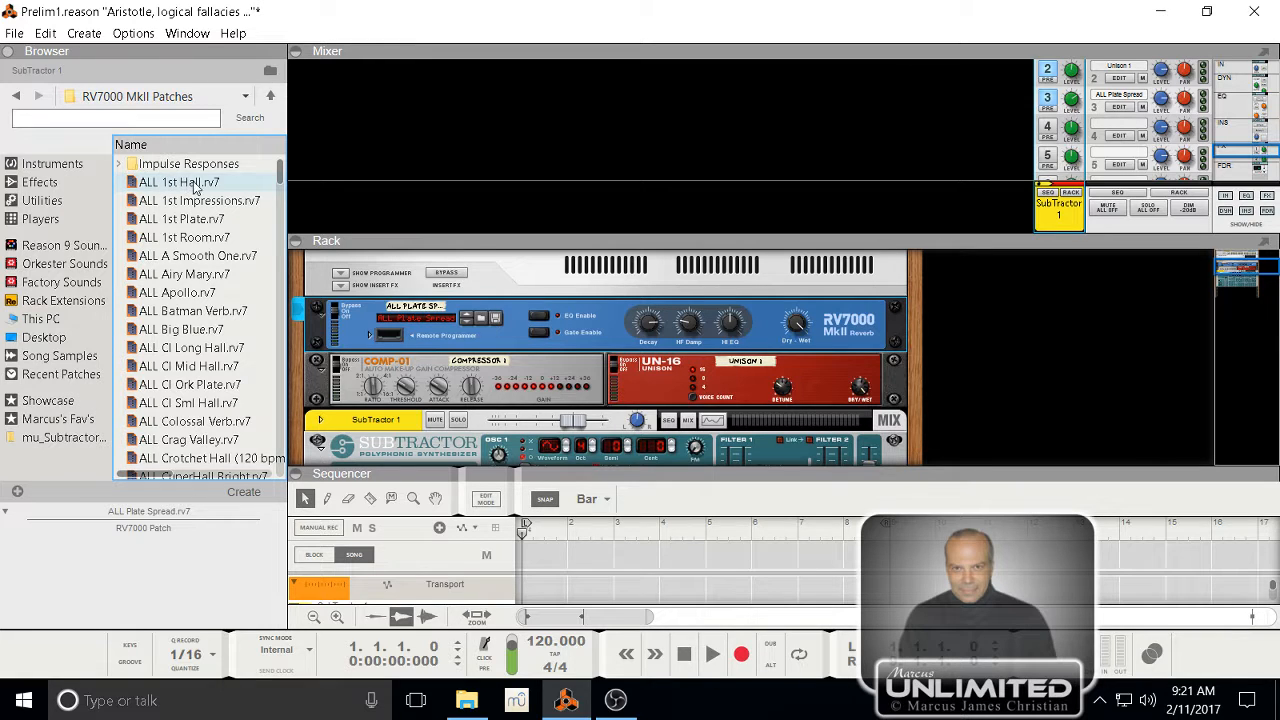
left_click(160, 240)
left_click_drag(160, 243, 385, 316)
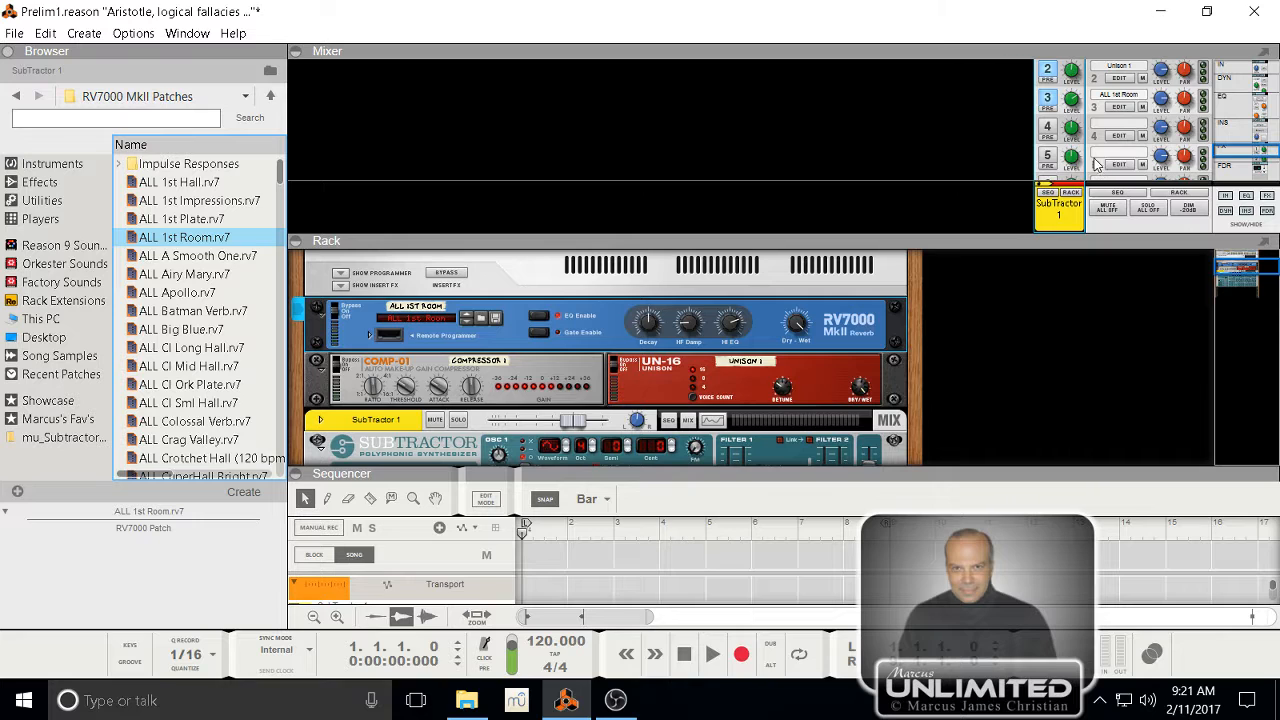
scroll(1098, 165, "down", 2)
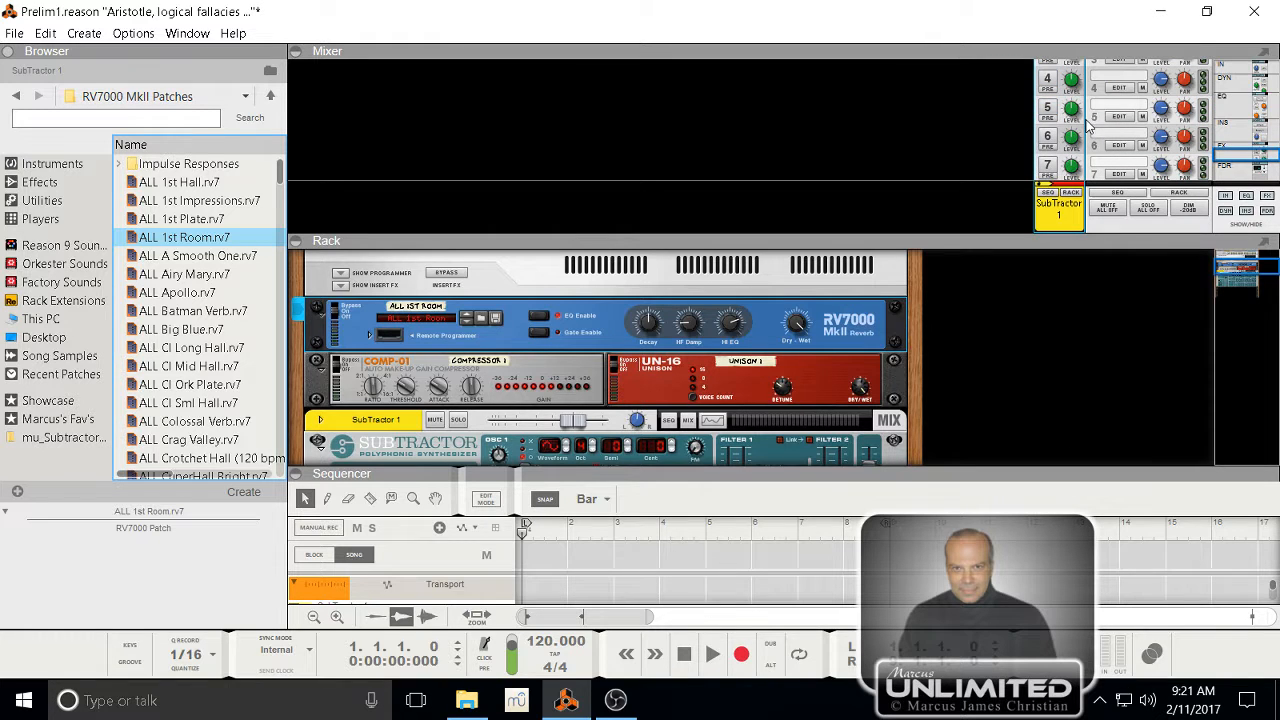
scroll(1097, 130, "up", 2)
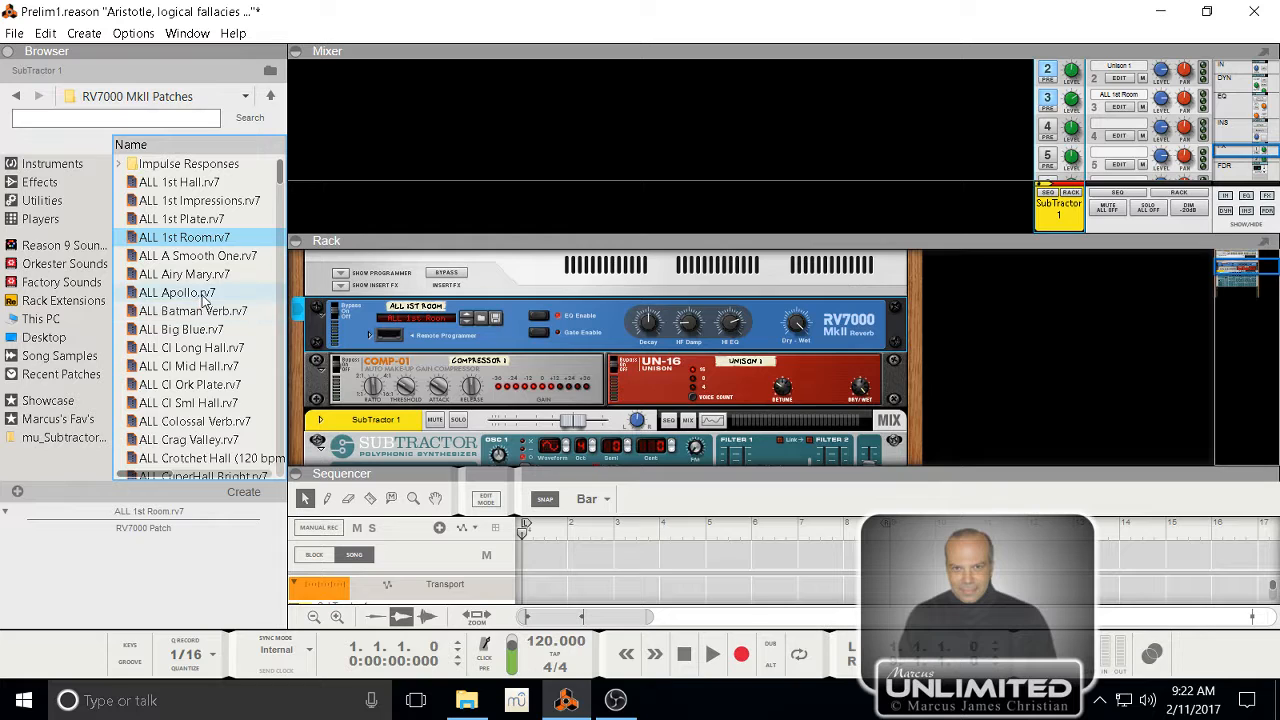
- Load the ALL The Met patch into the RV7000 MkII Reverb in the rack
scroll(214, 305, "down", 1)
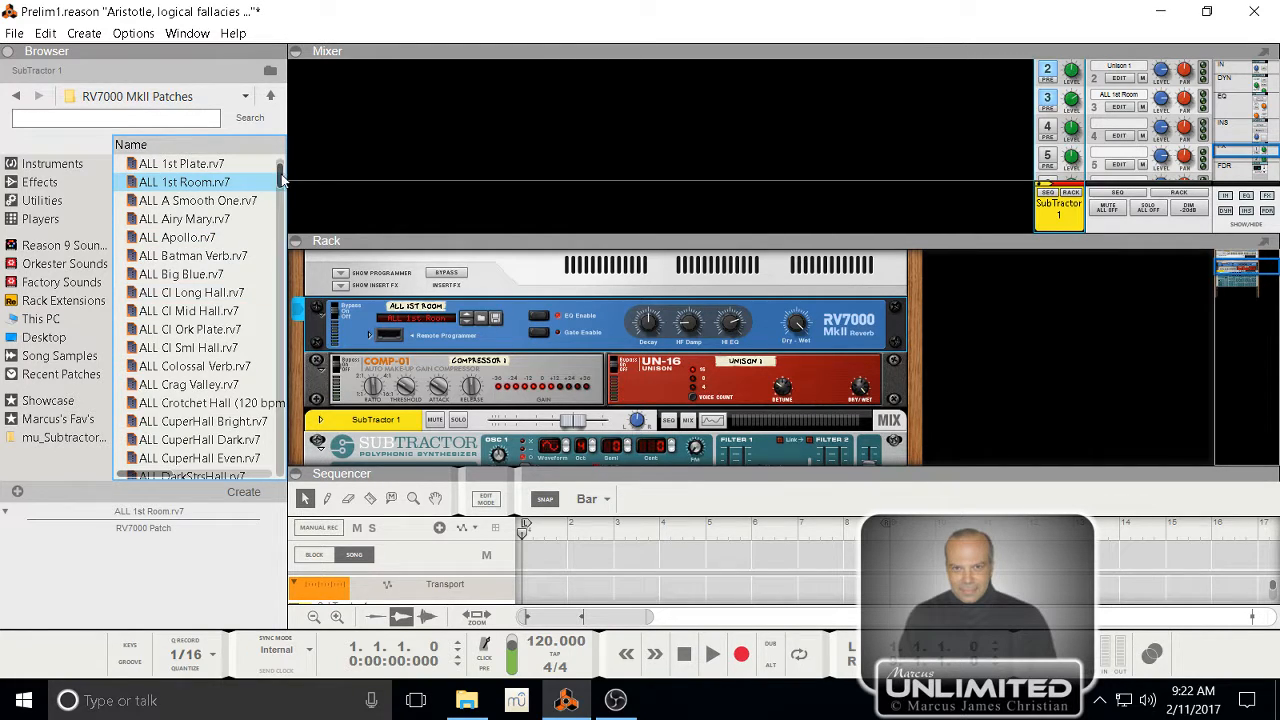
scroll(241, 329, "down", 10)
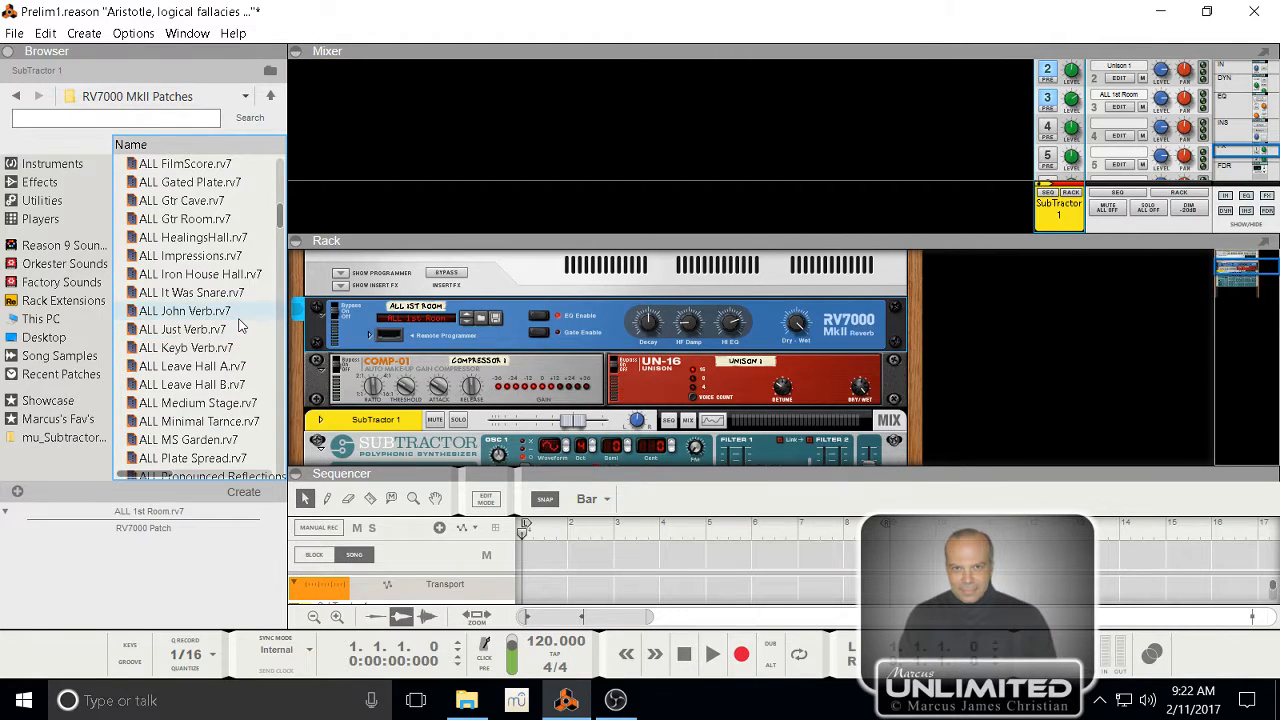
scroll(241, 320, "down", 1)
scroll(241, 317, "down", 4)
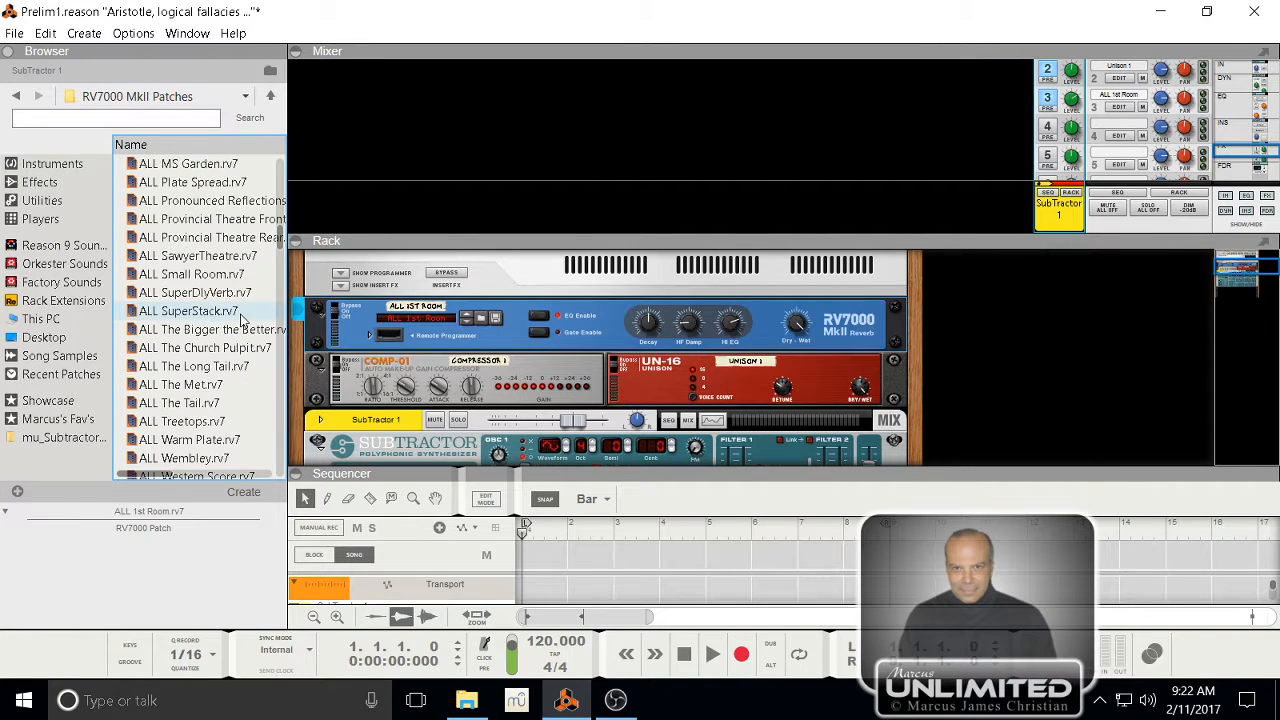
scroll(241, 318, "down", 3)
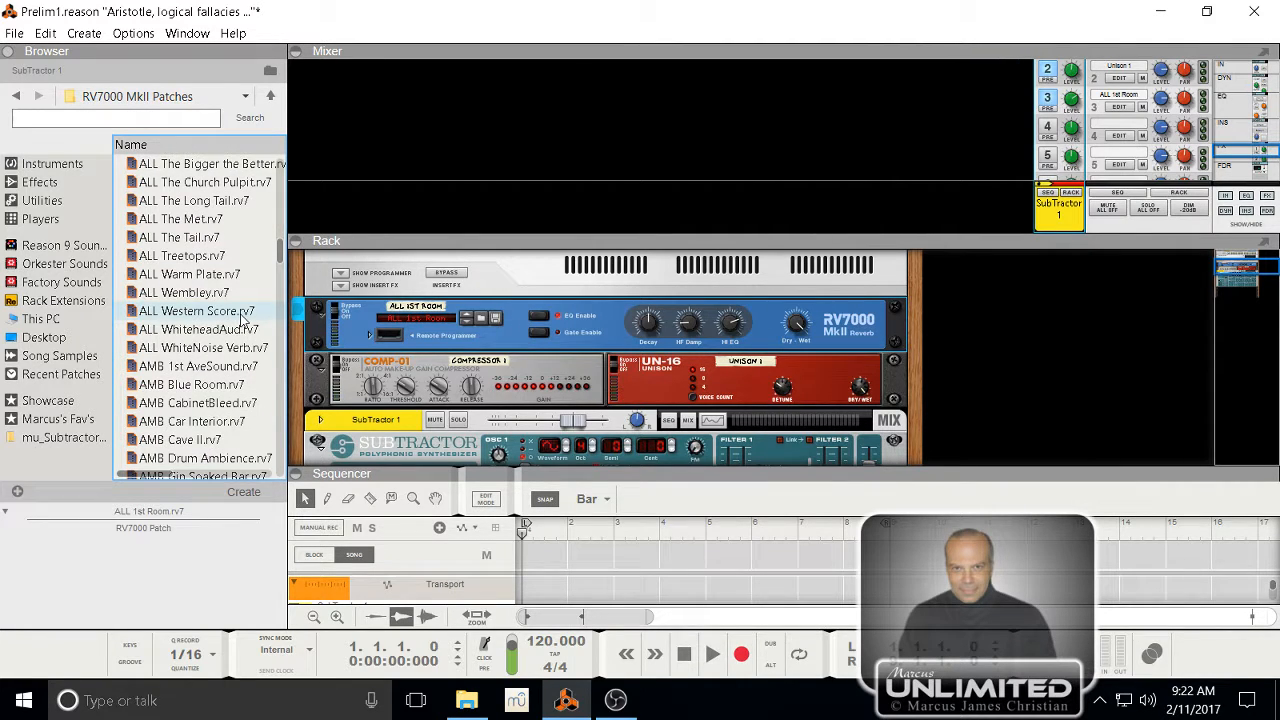
left_click(218, 220)
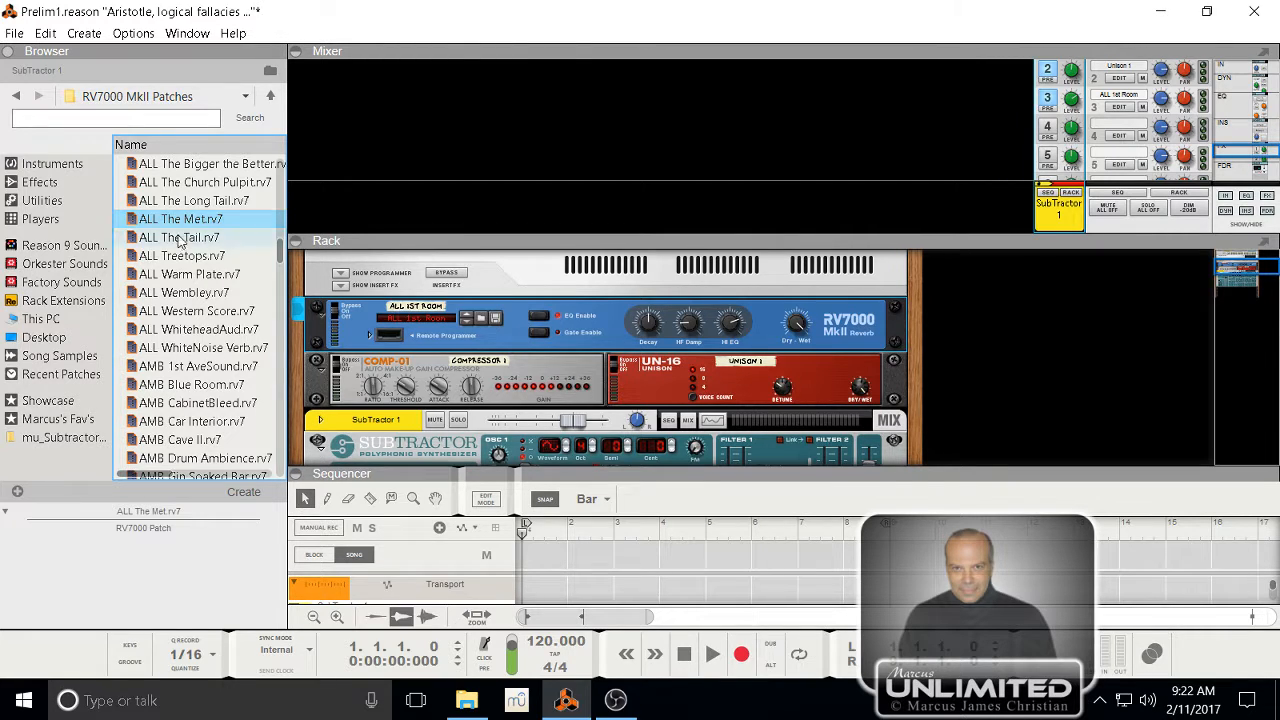
left_click_drag(248, 225, 449, 353)
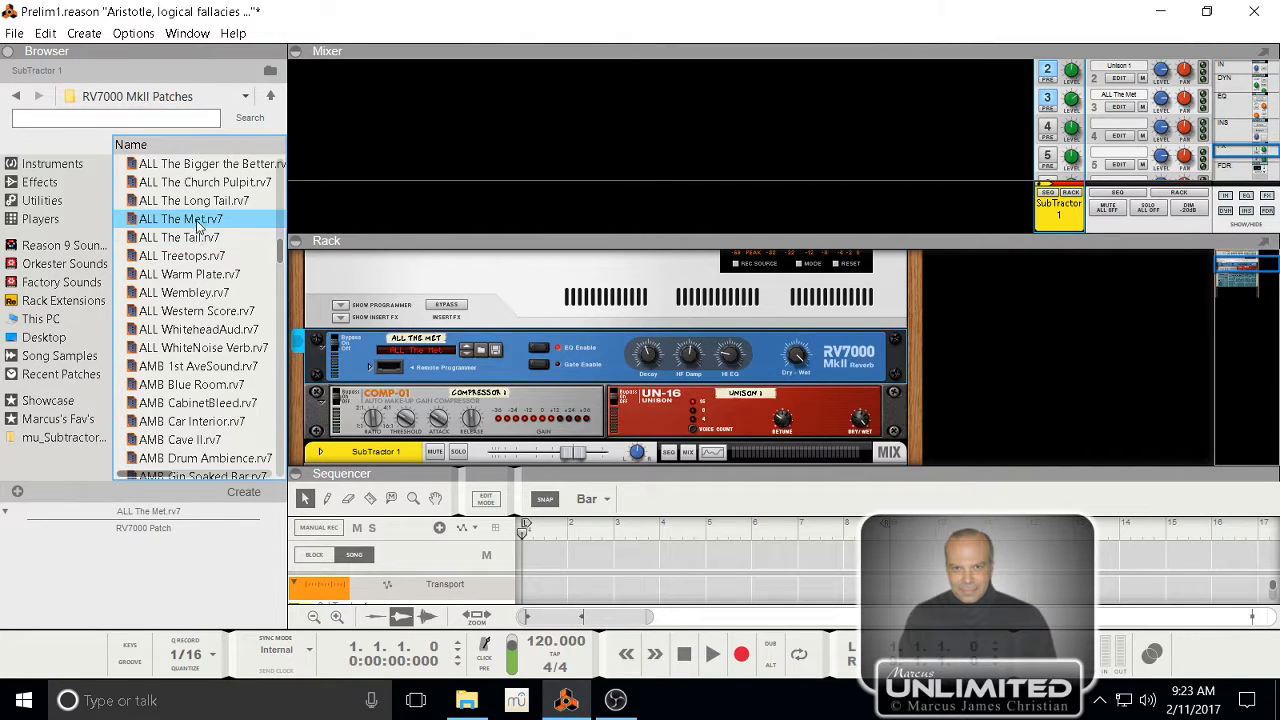
- Create a DDL-1 Digital Delay Line as a send effect in the master section's fourth FX return slot
left_click(1099, 143)
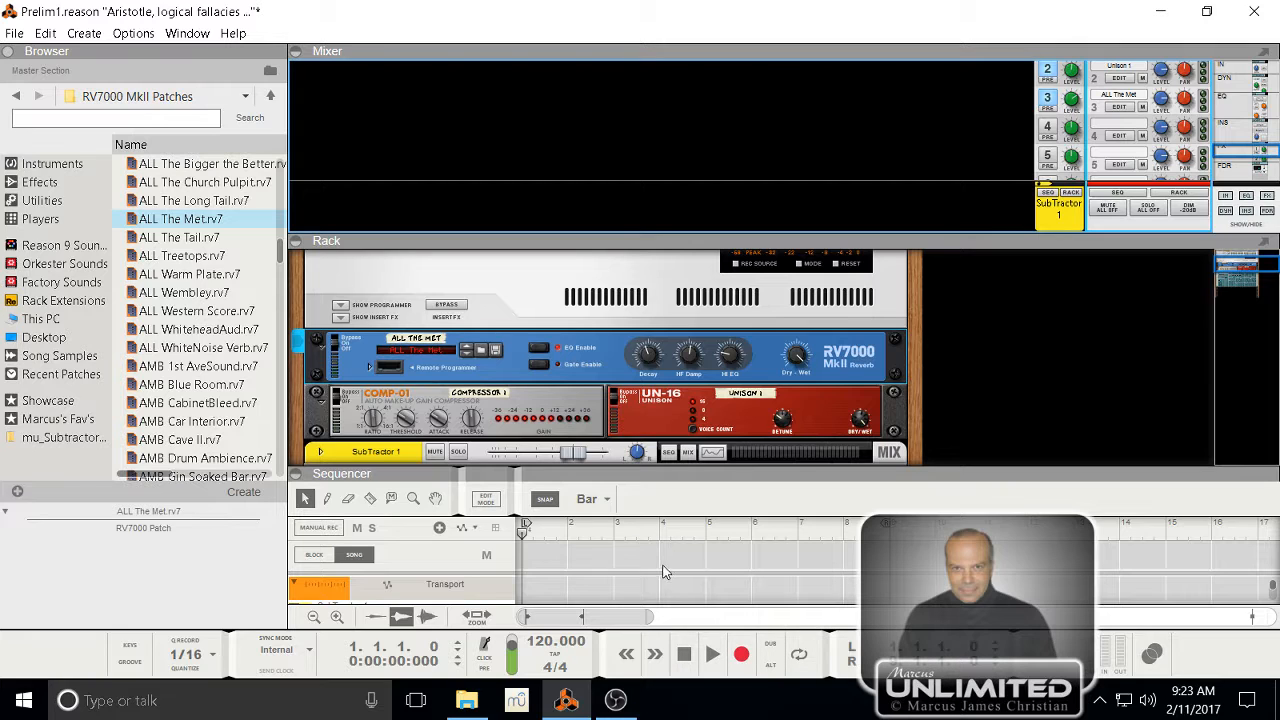
right_click(1097, 140)
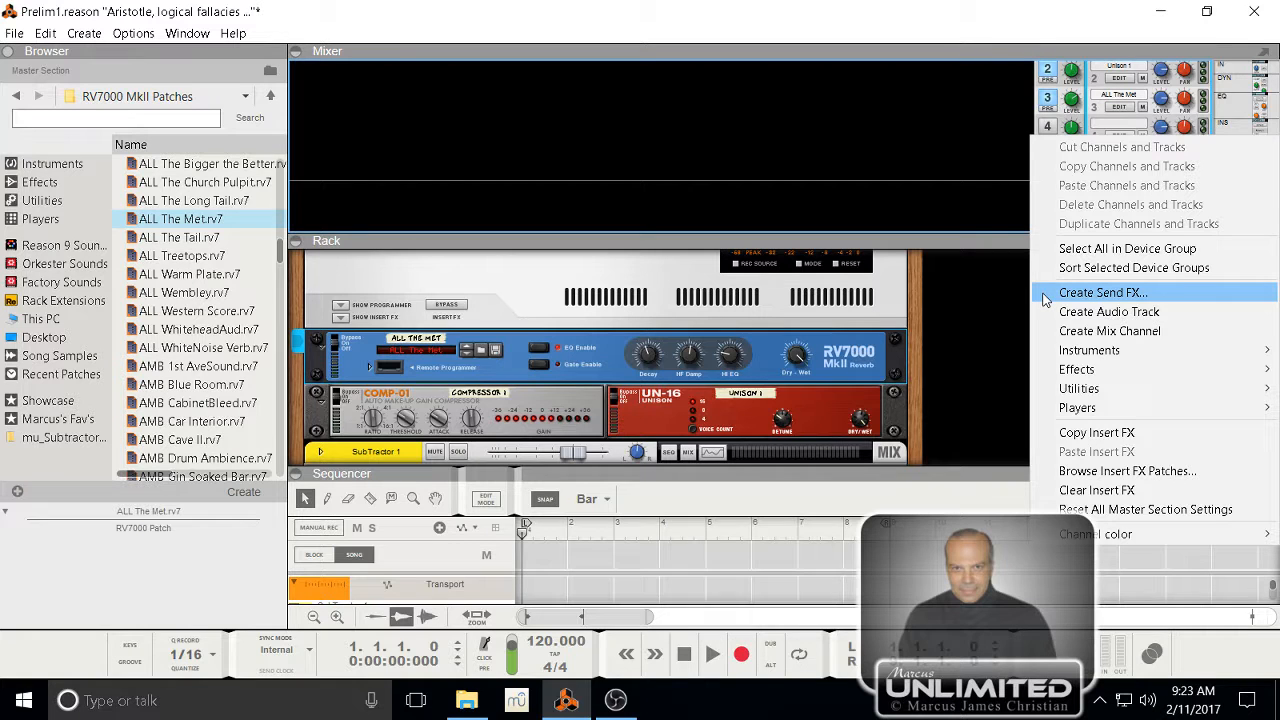
left_click(1045, 292)
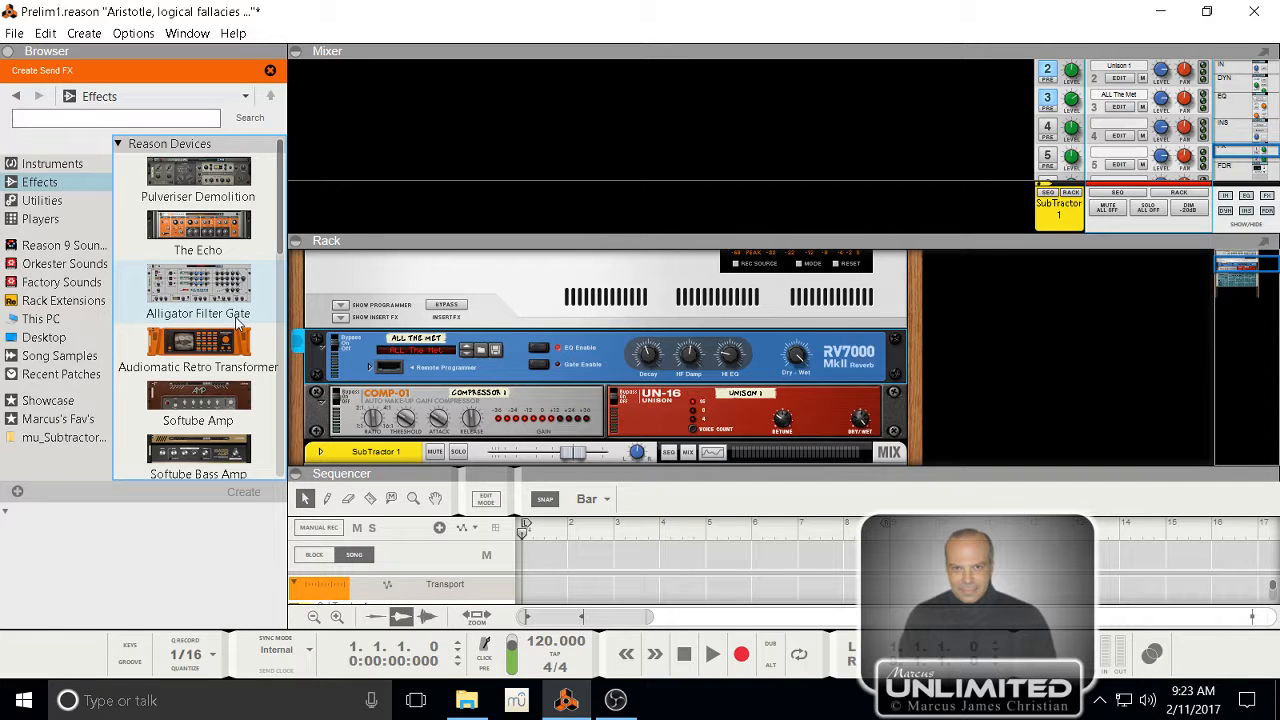
scroll(257, 310, "down", 3)
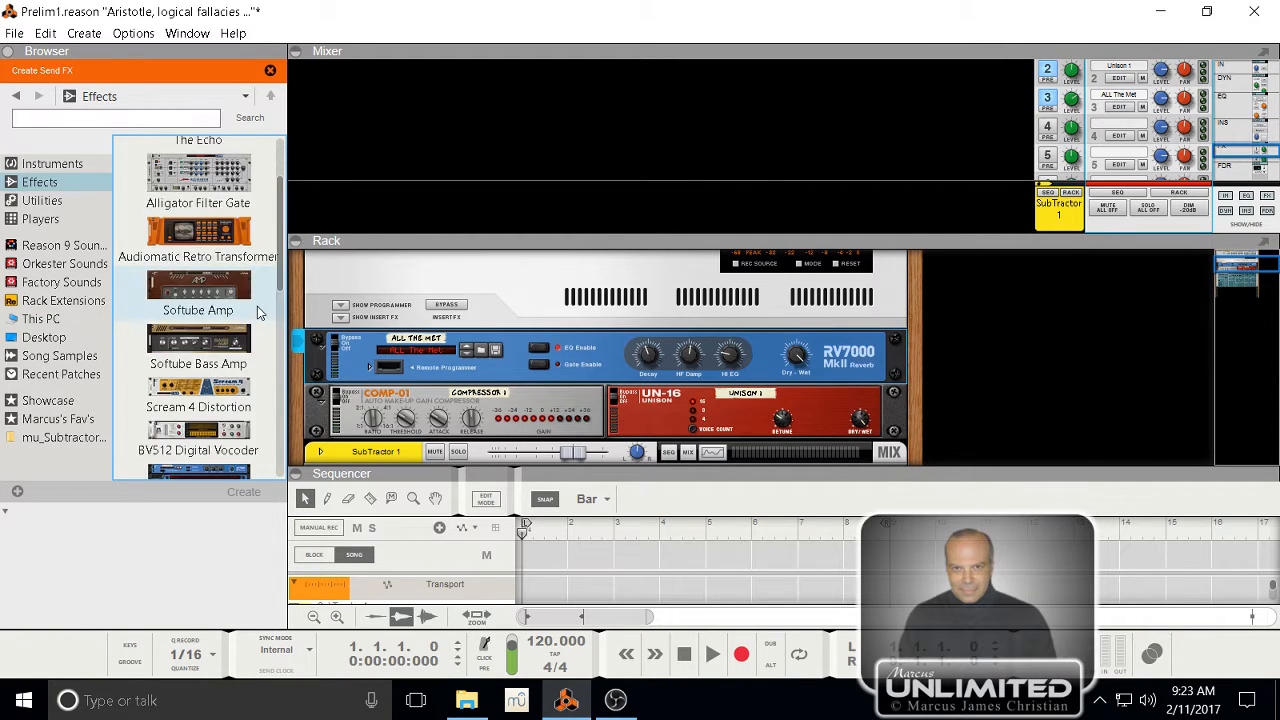
scroll(257, 306, "down", 10)
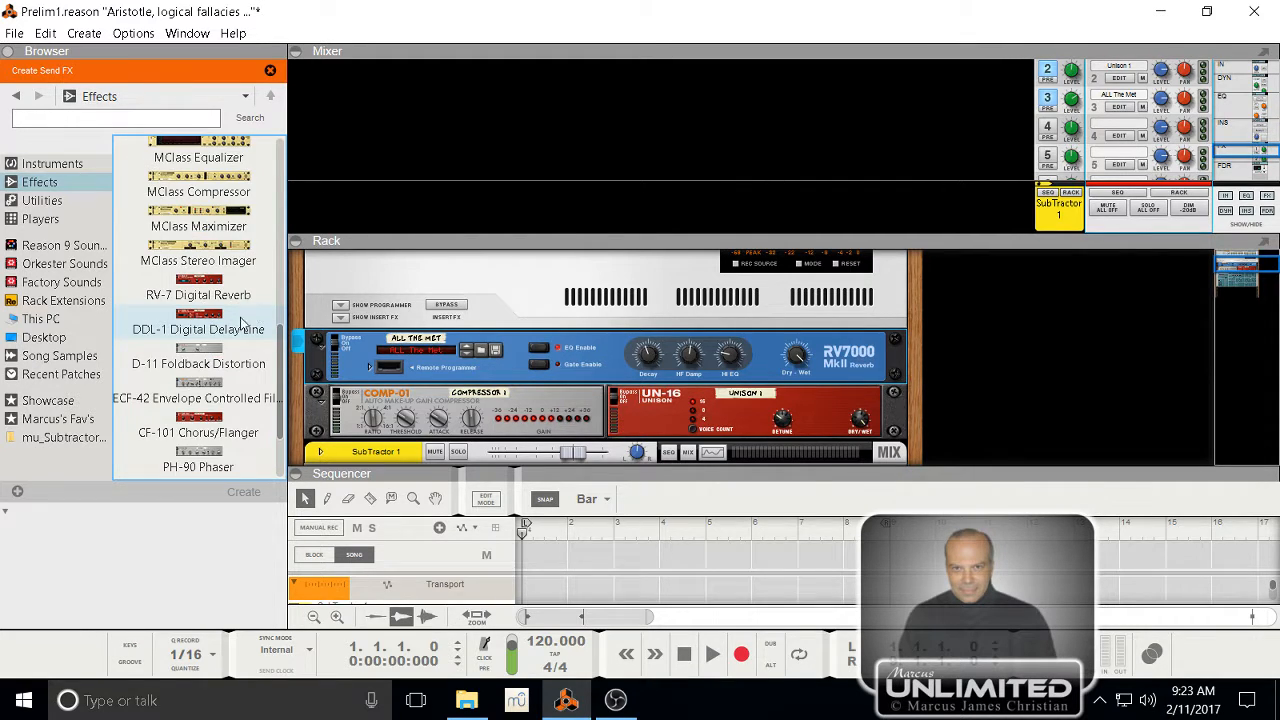
scroll(205, 322, "up", 3)
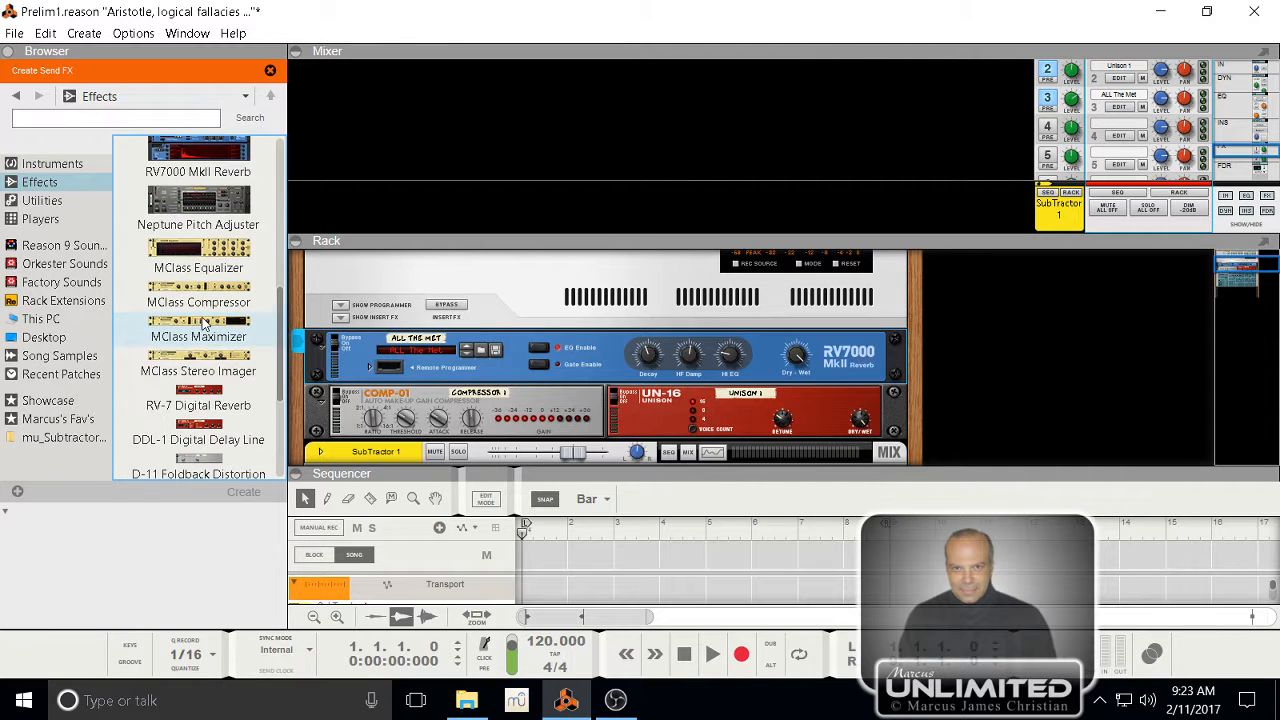
scroll(203, 322, "up", 10)
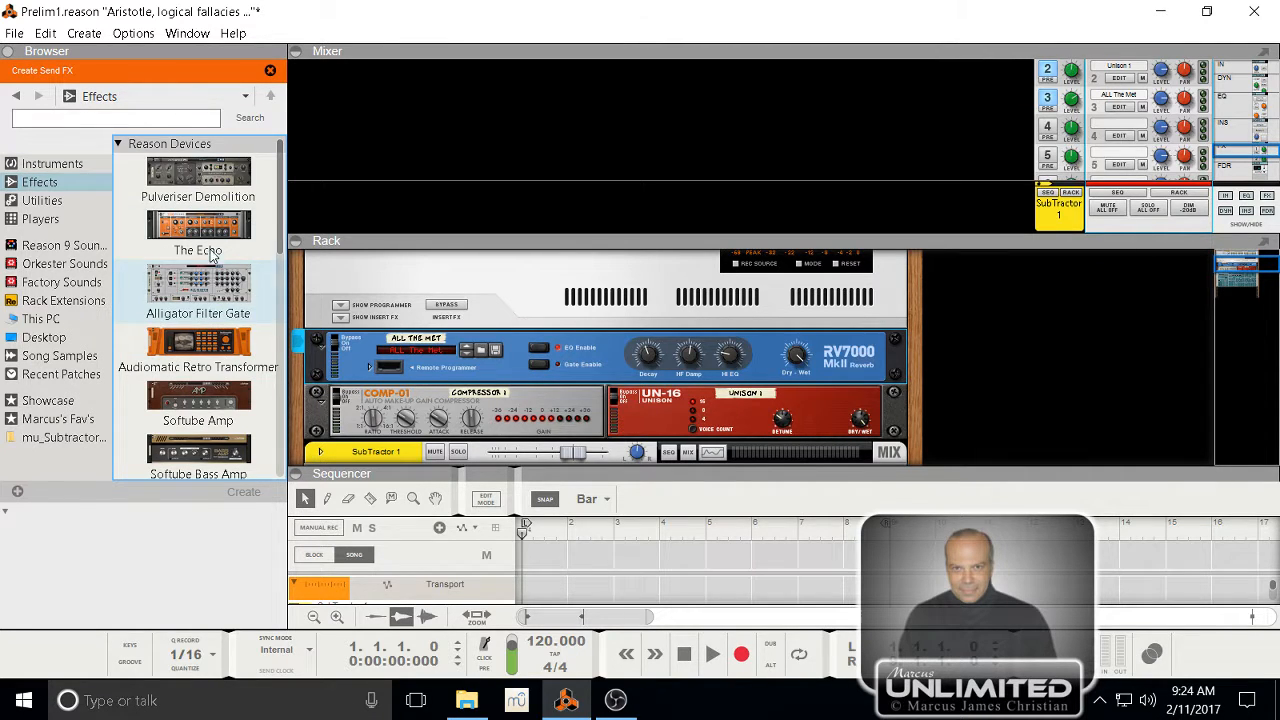
scroll(216, 330, "down", 6)
scroll(216, 330, "down", 4)
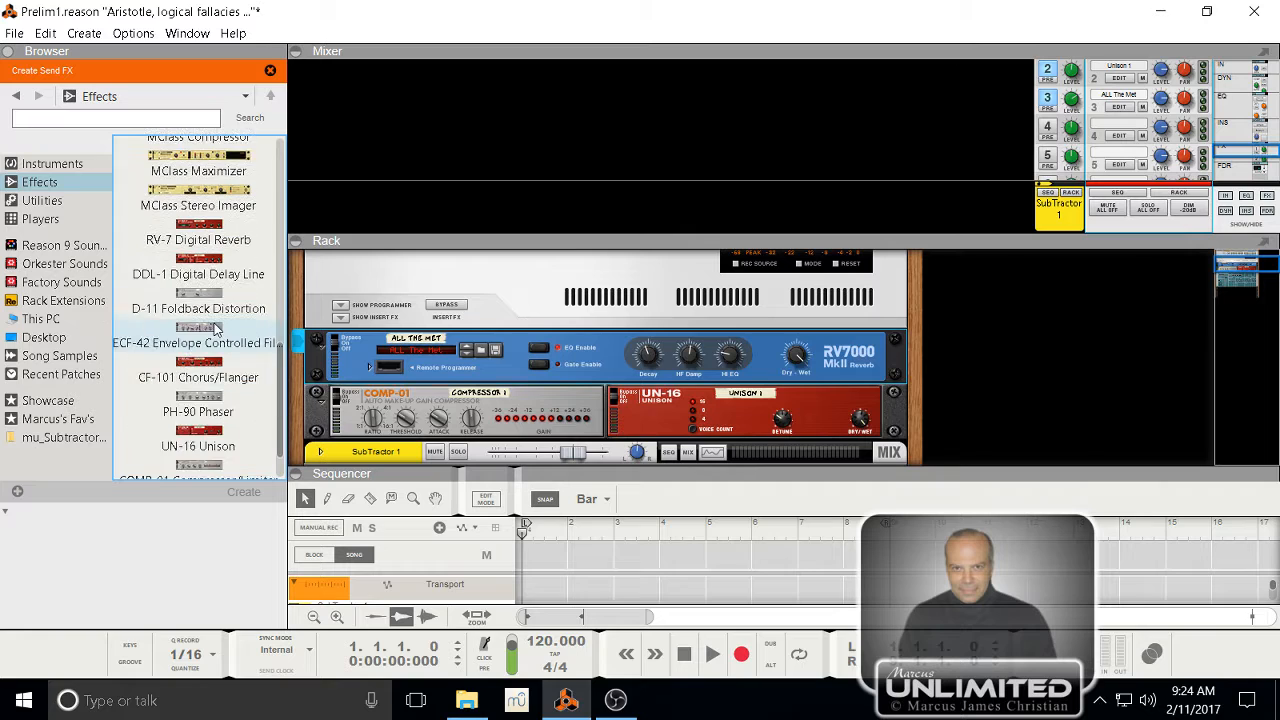
scroll(216, 318, "up", 1)
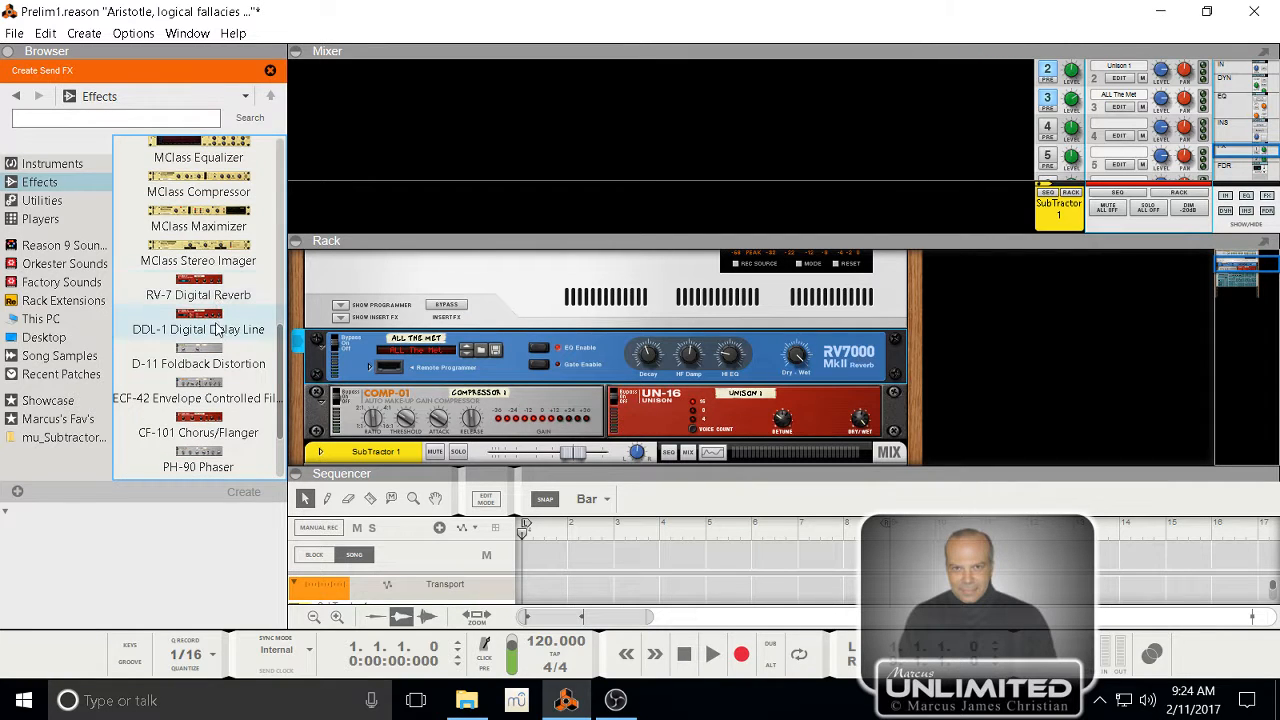
left_click(216, 330)
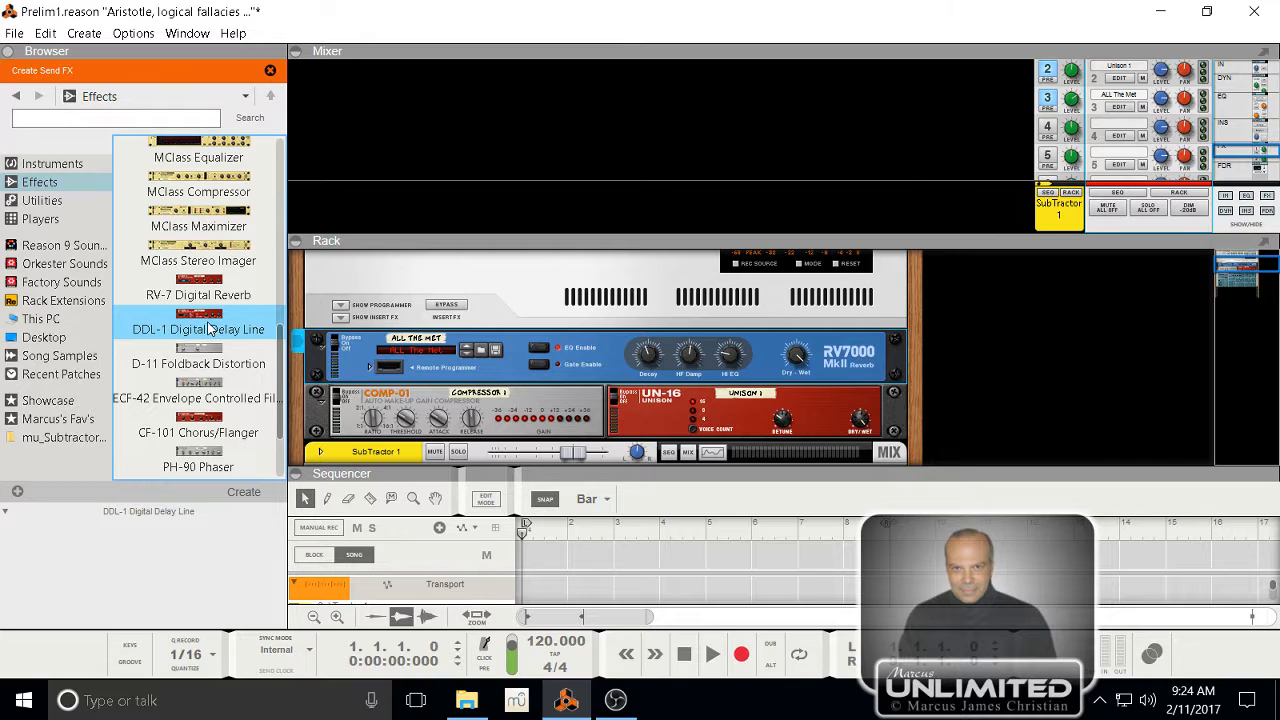
double_click(210, 329)
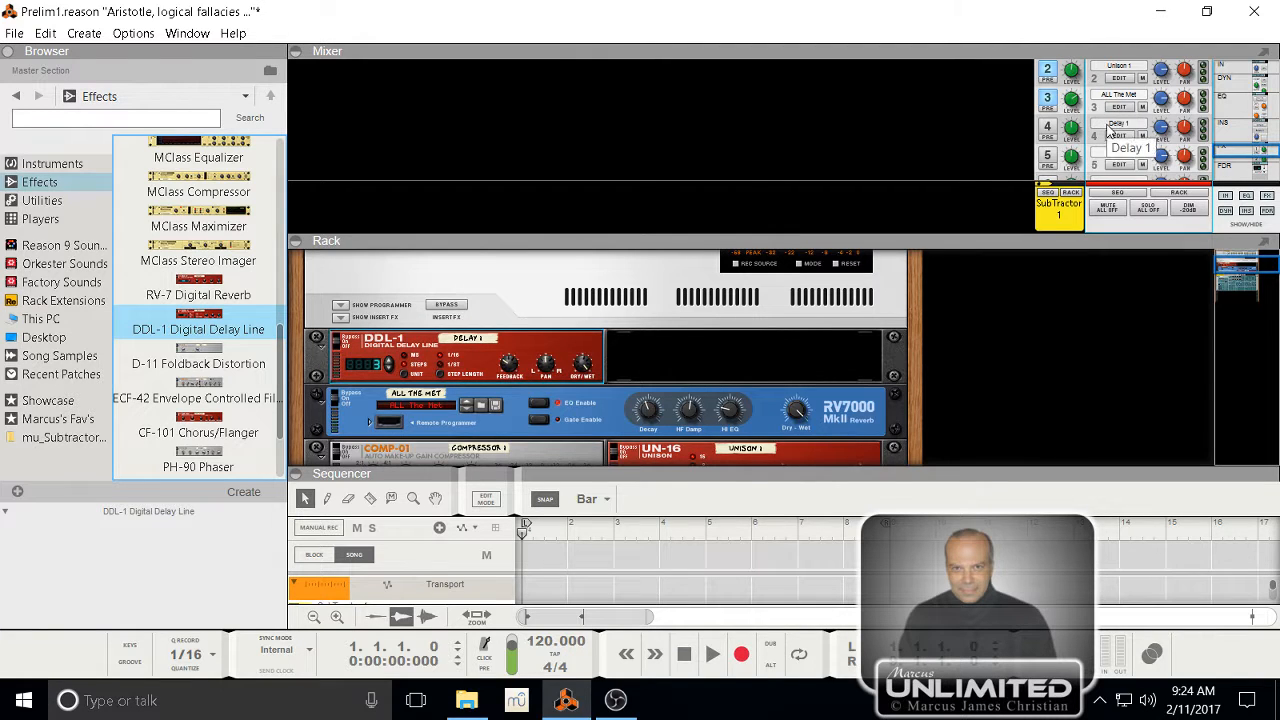
- Switch on FX send 4 for the SubTractor channel, toggling it to compare the delay, and adjust its send level
left_click(1050, 133)
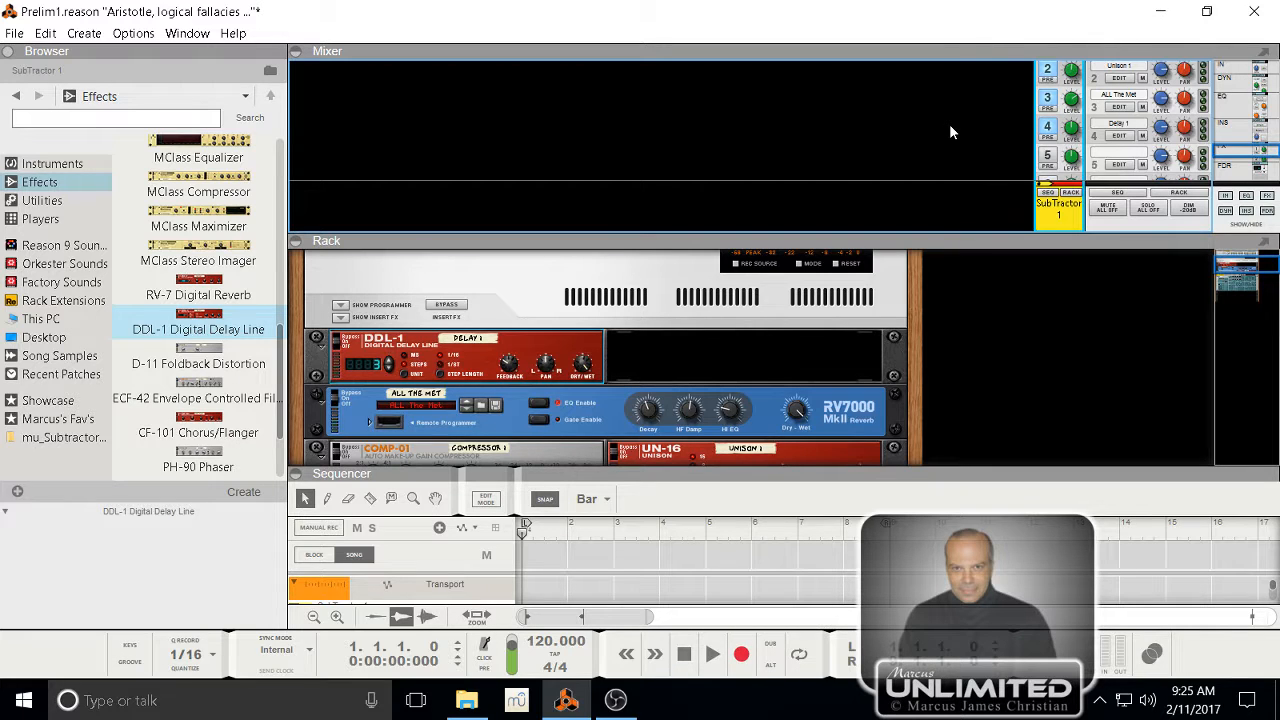
left_click(1049, 128)
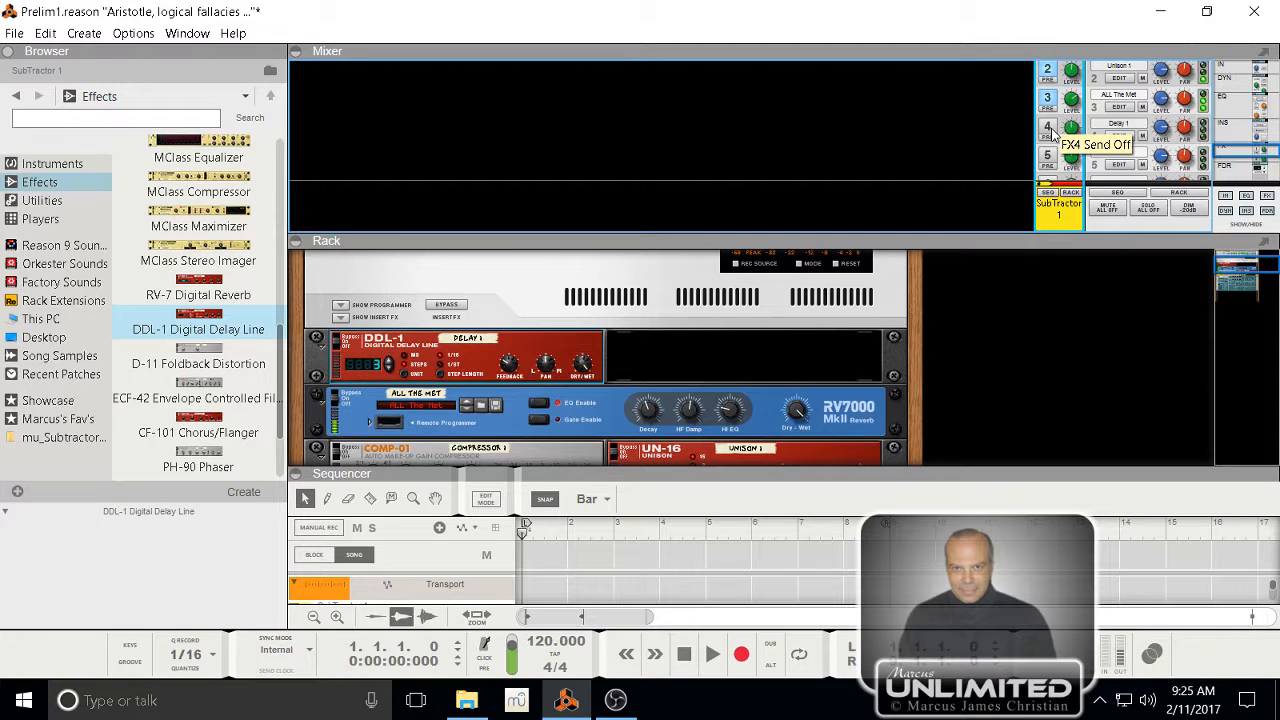
left_click(1050, 130)
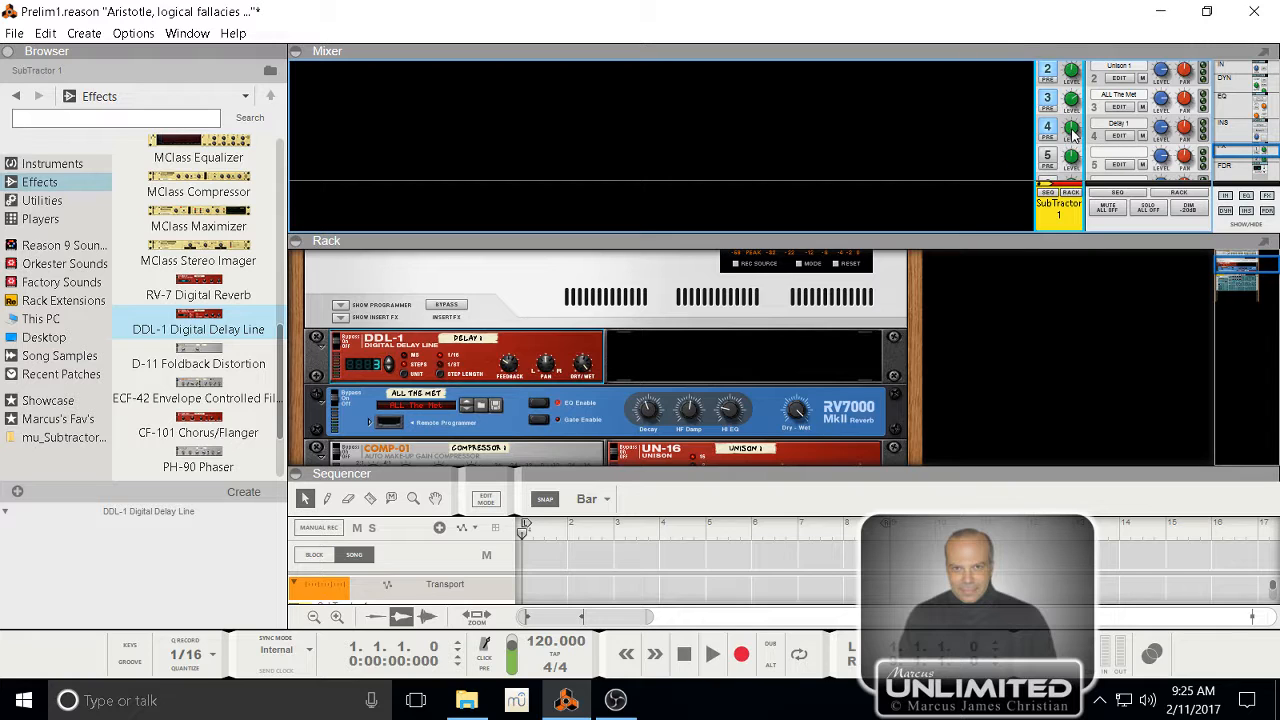
left_click_drag(1072, 133, 1072, 124)
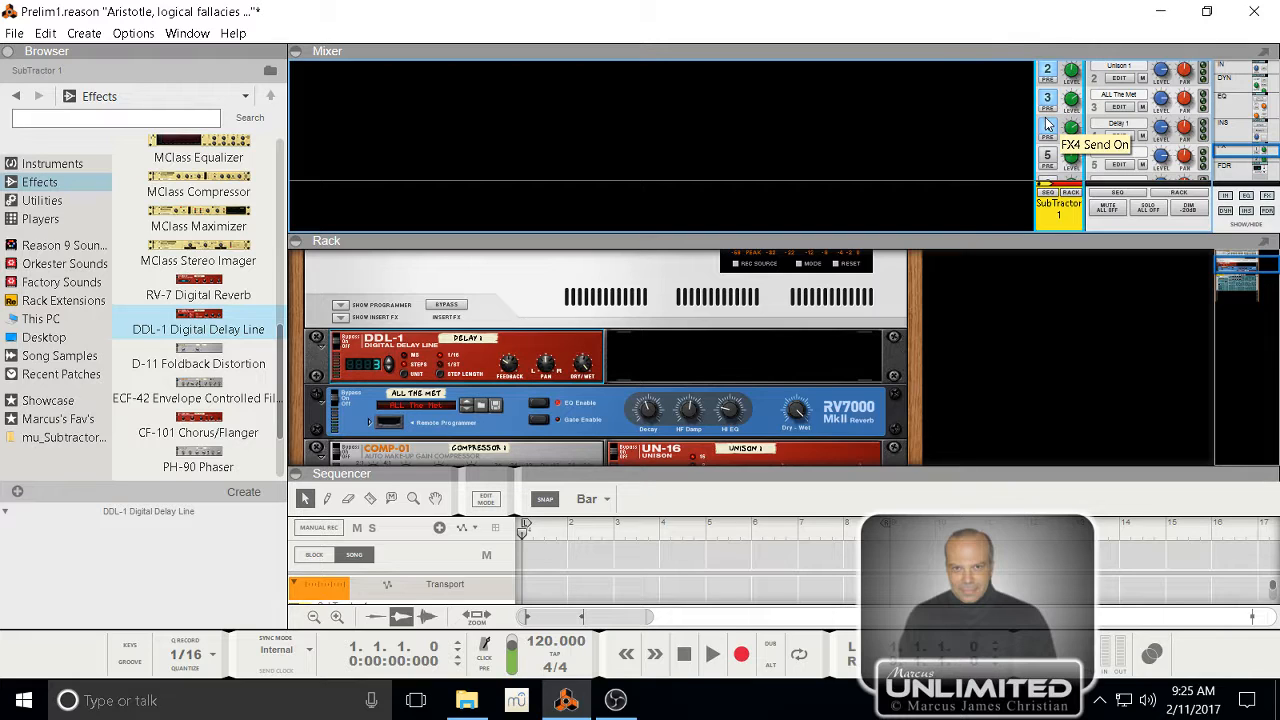
left_click(1048, 123)
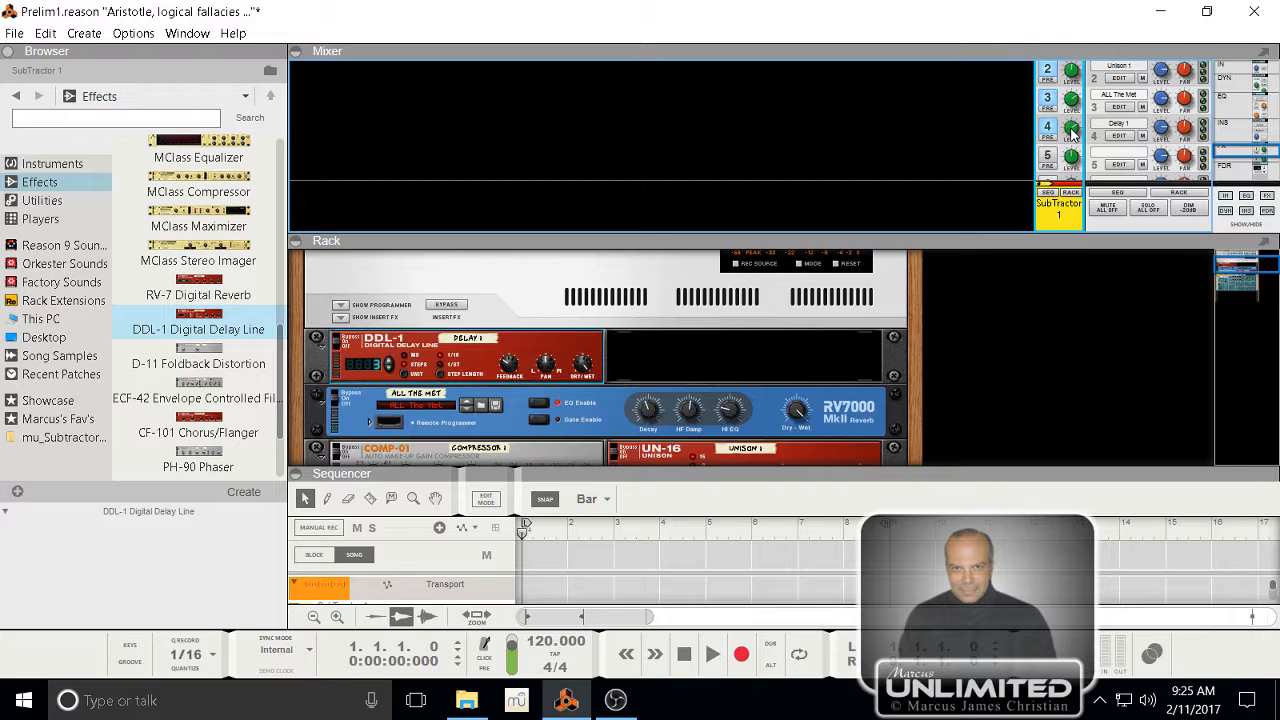
left_click_drag(1070, 130, 1079, 152)
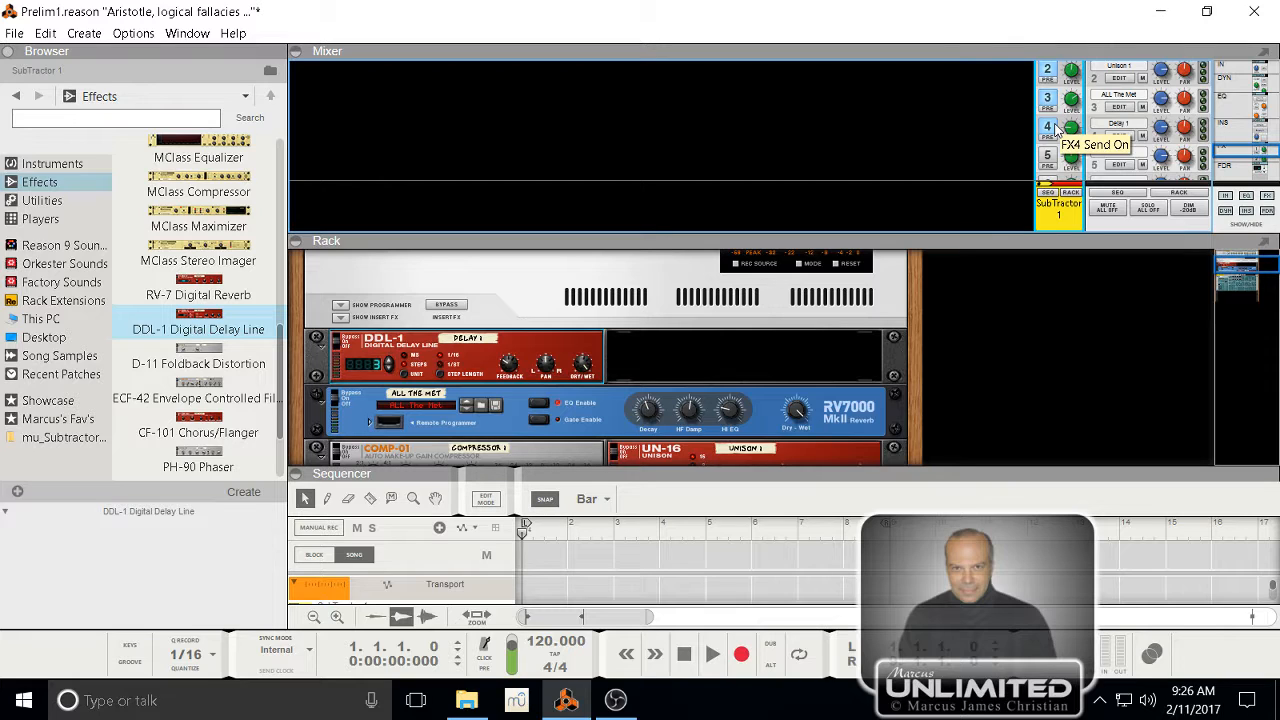
- Compare the SubTractor channel with FX sends 3 and 4 off and on, and readjust the FX3 reverb send level
left_click(1050, 130)
left_click(1048, 97)
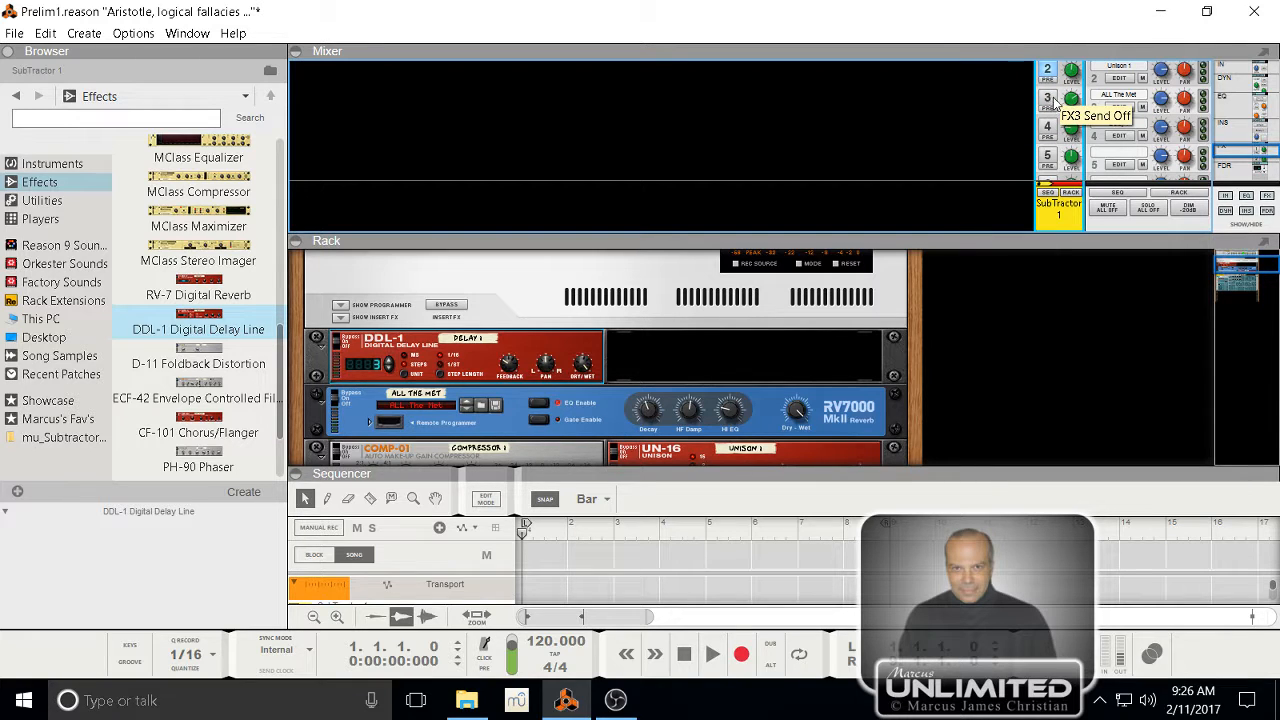
left_click(1050, 98)
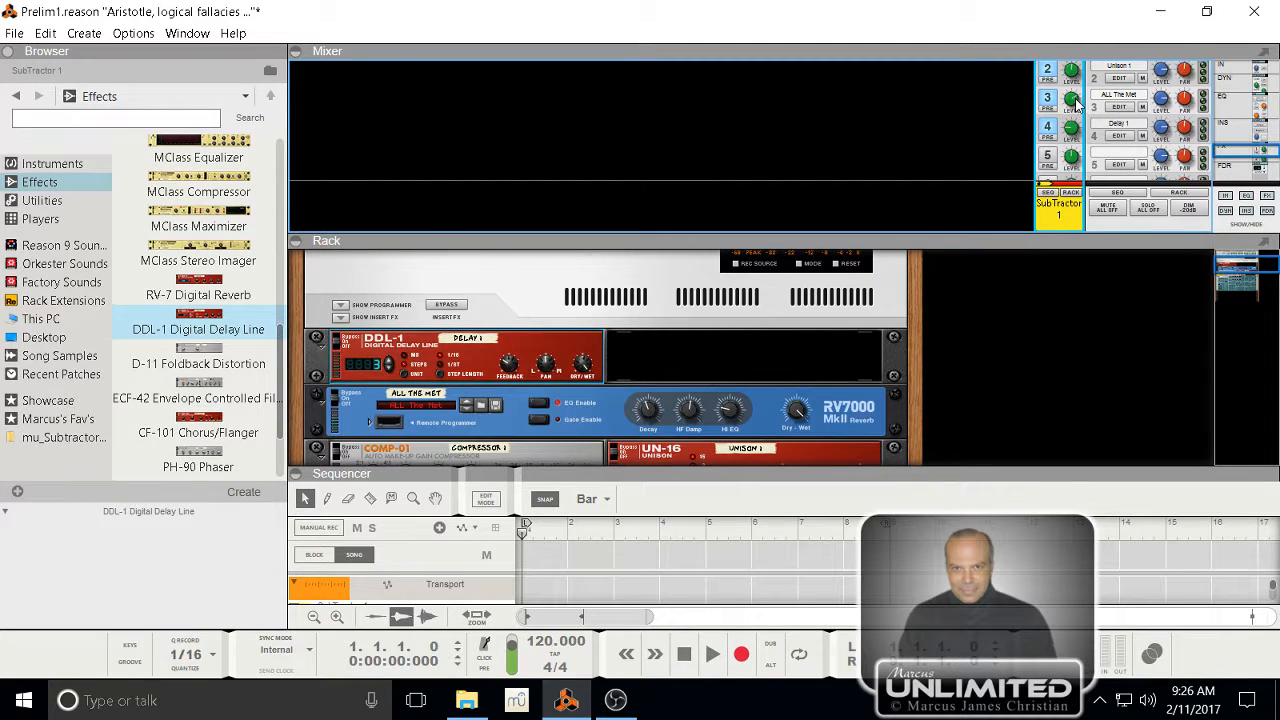
left_click_drag(1076, 99, 1078, 92)
left_click_drag(1071, 100, 1084, 150)
mouse_move(1081, 124)
left_click_drag(1081, 124, 1073, 110)
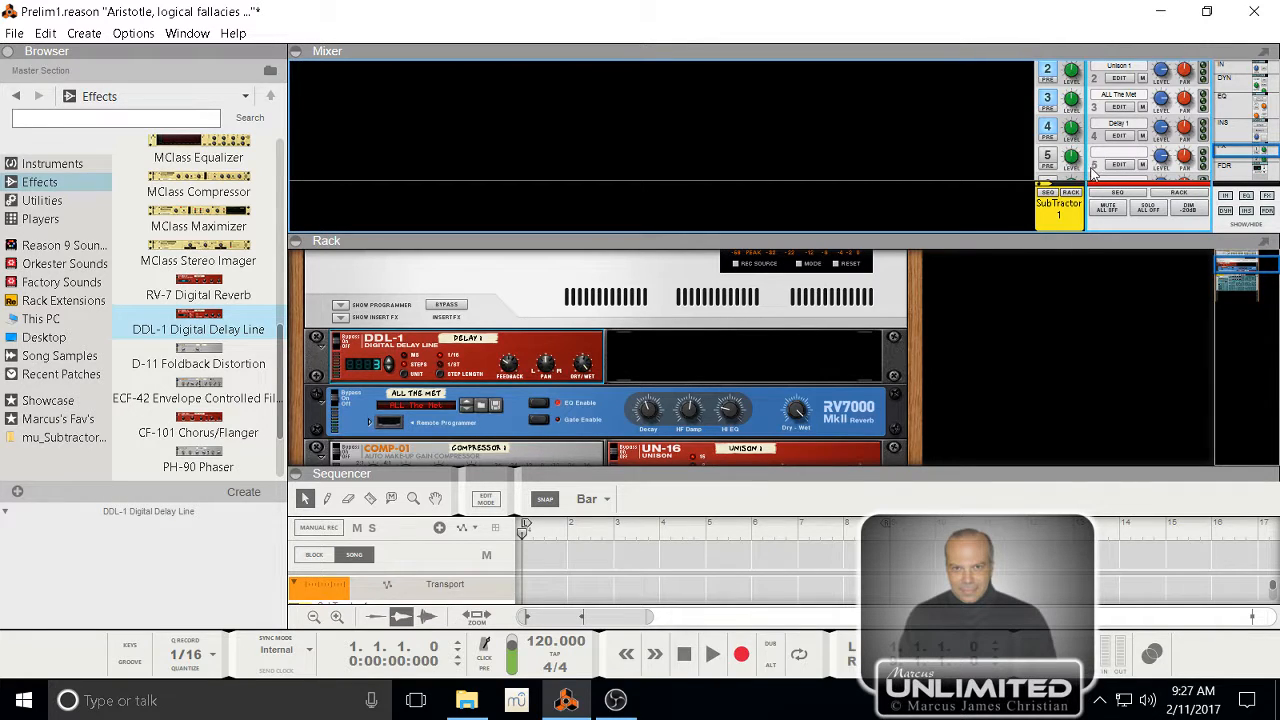
- Create an RV7000 MkII Reverb as a send effect in the fifth FX return slot and switch on FX send 5 for the SubTractor channel
scroll(1097, 160, "down", 2)
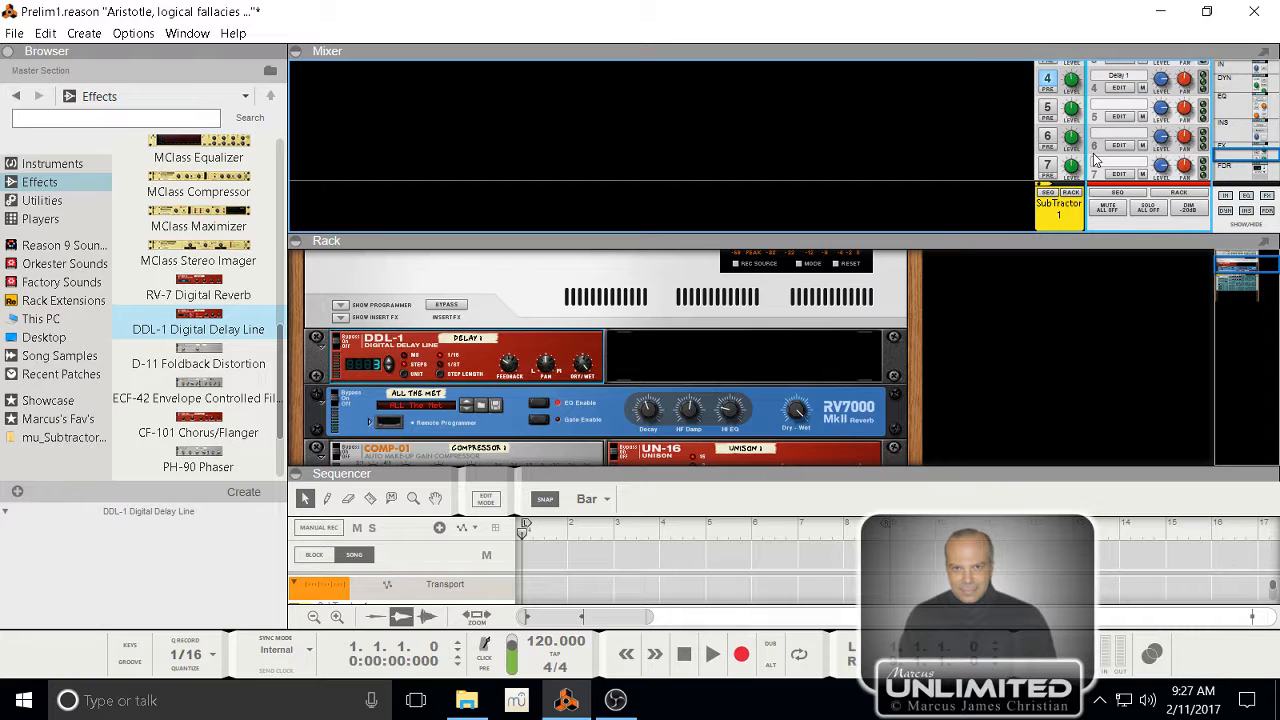
scroll(1097, 160, "up", 2)
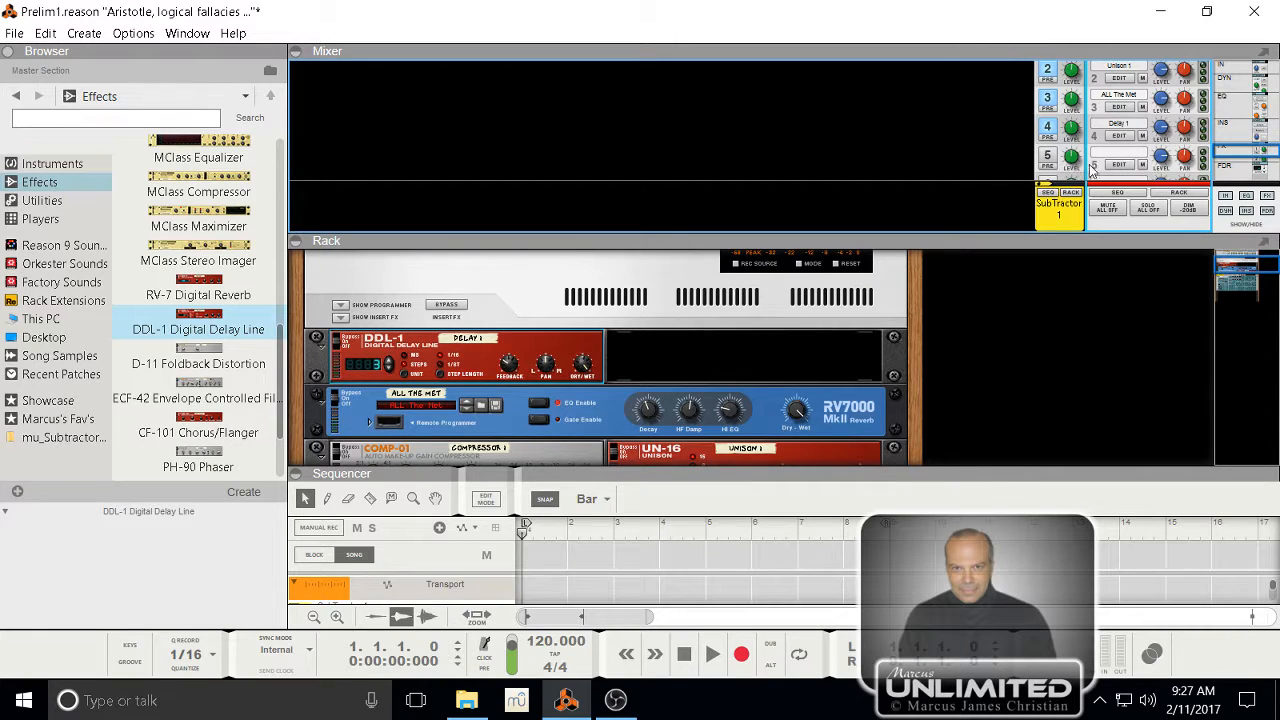
right_click(1095, 177)
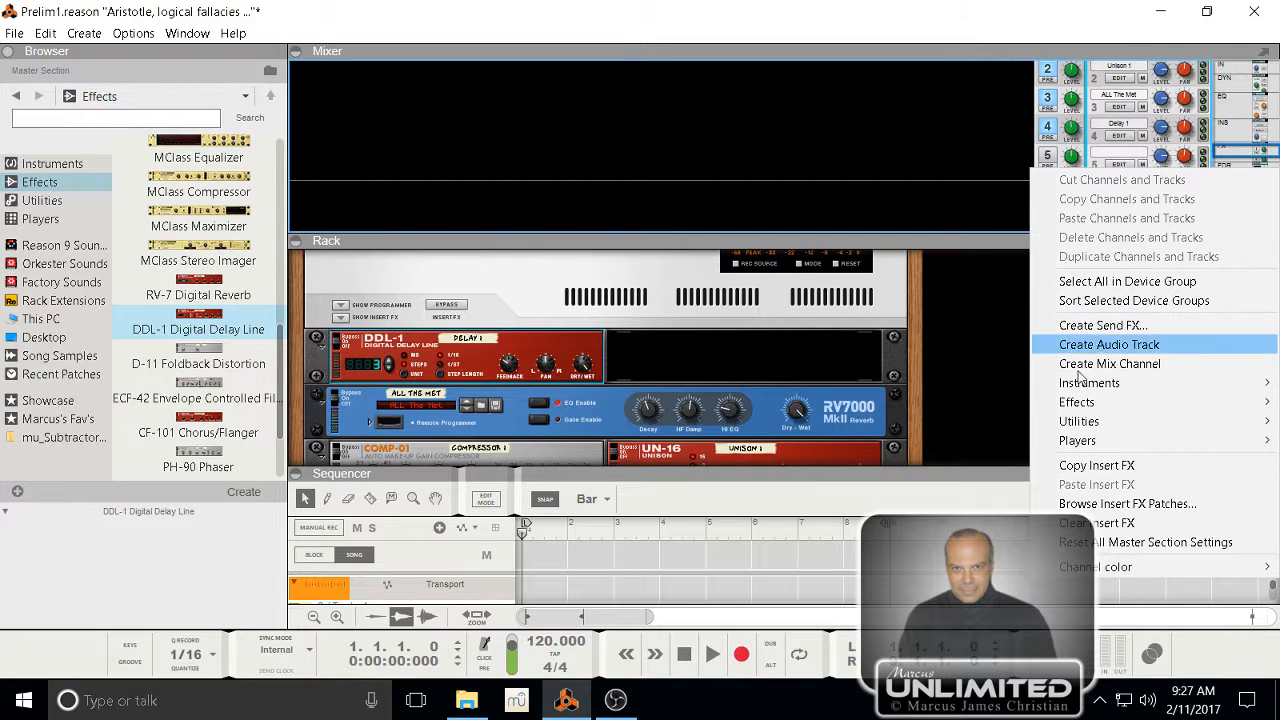
left_click(1048, 327)
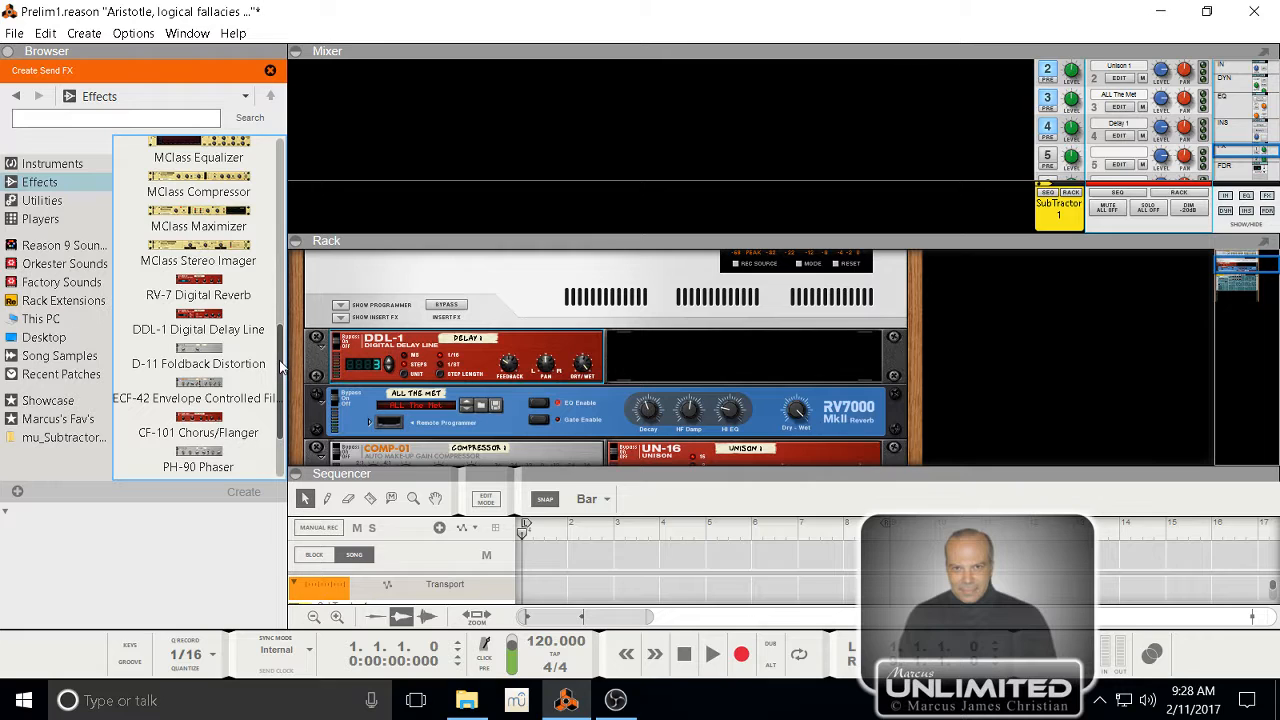
left_click_drag(282, 368, 276, 268)
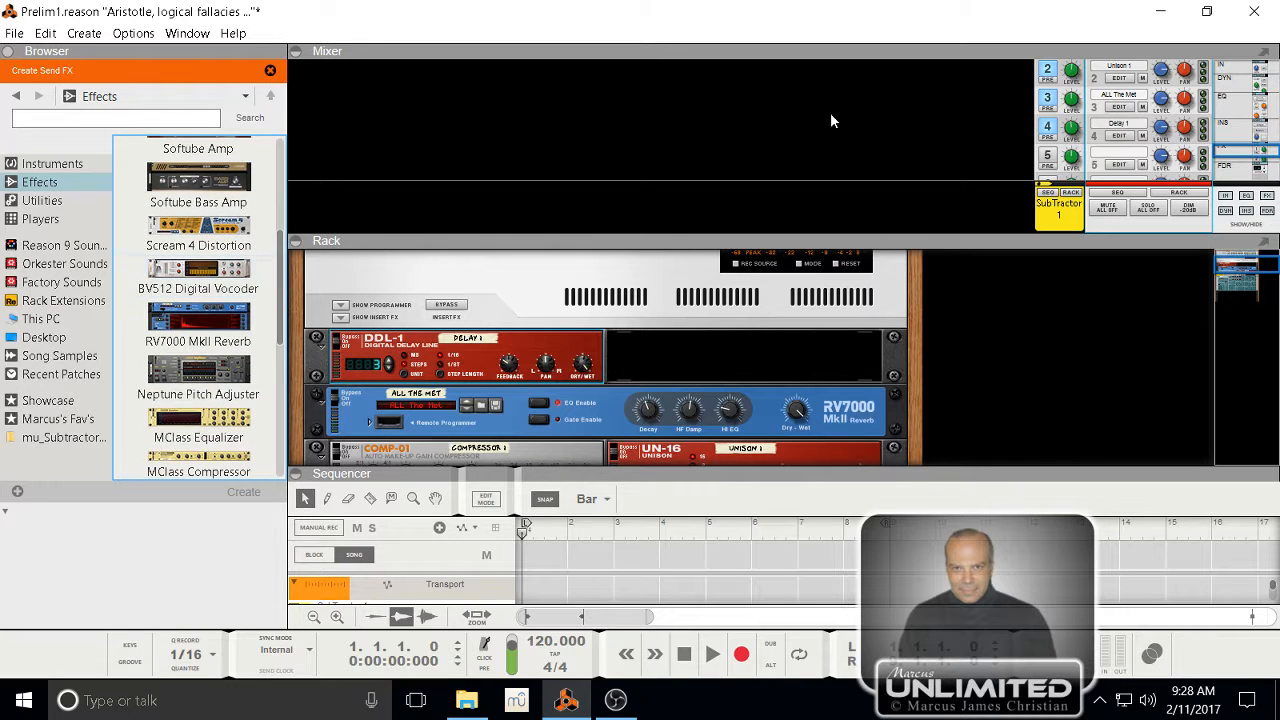
right_click(1095, 170)
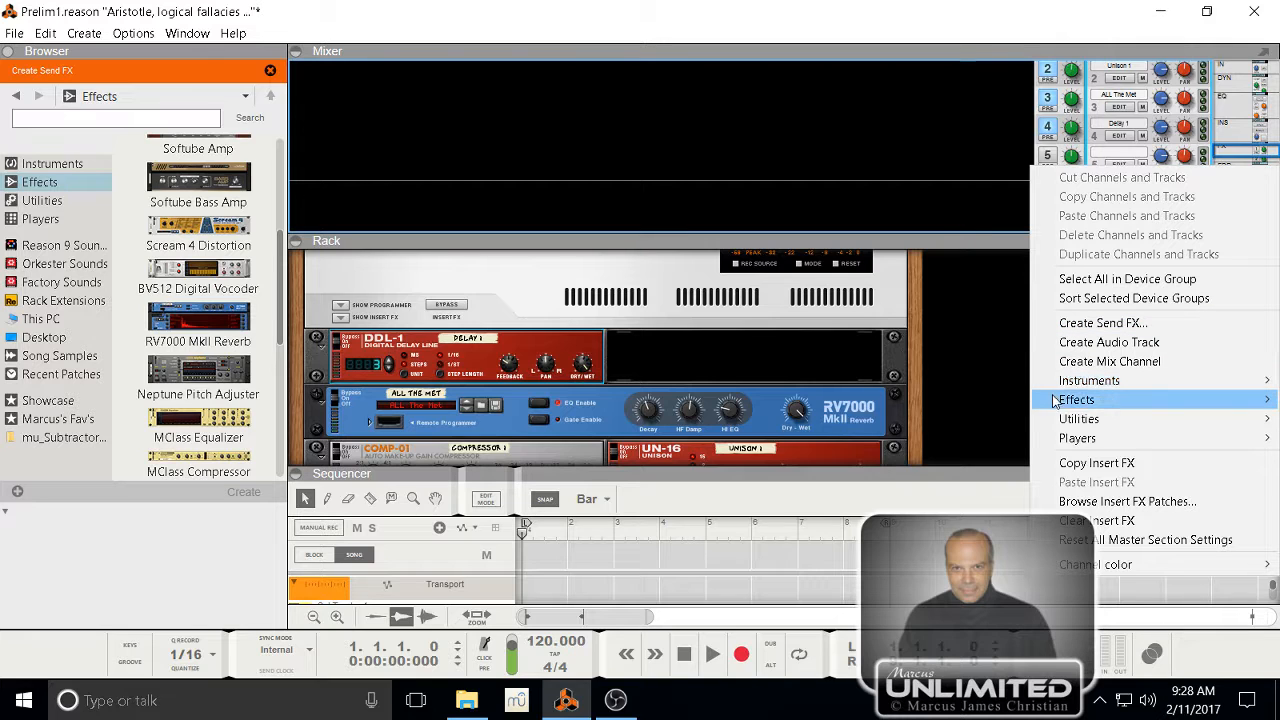
mouse_move(1053, 400)
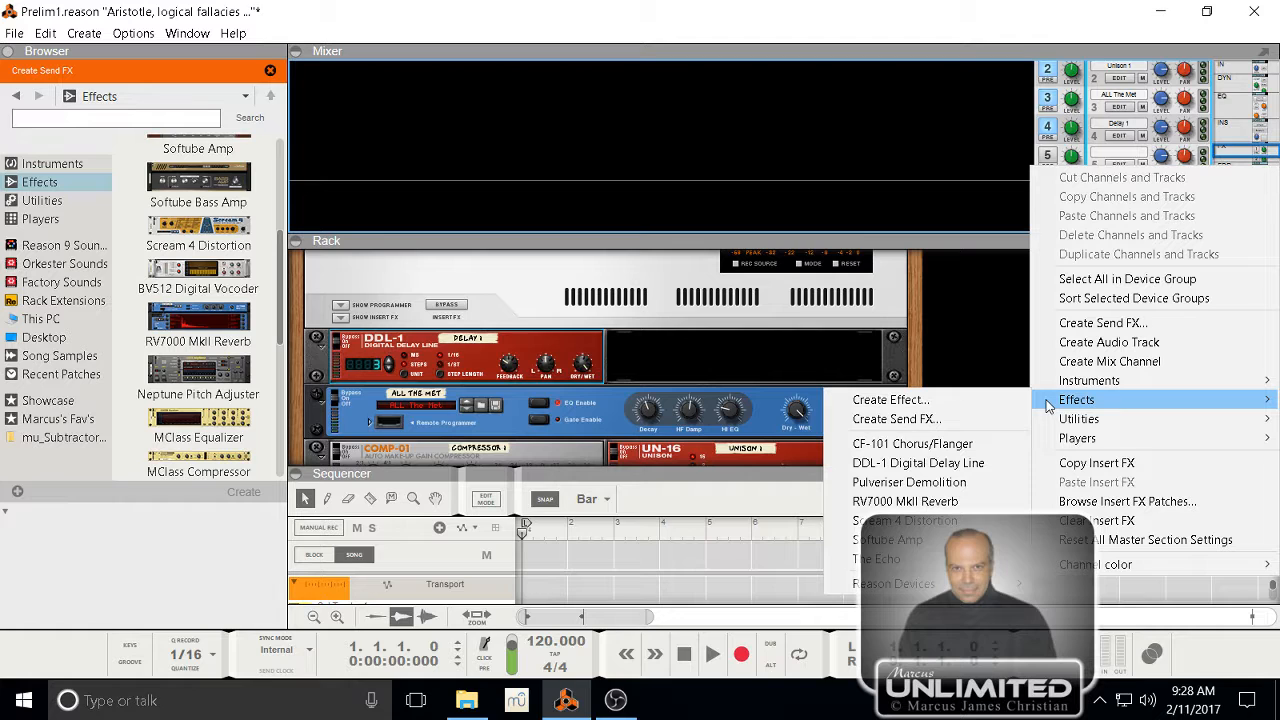
left_click(985, 430)
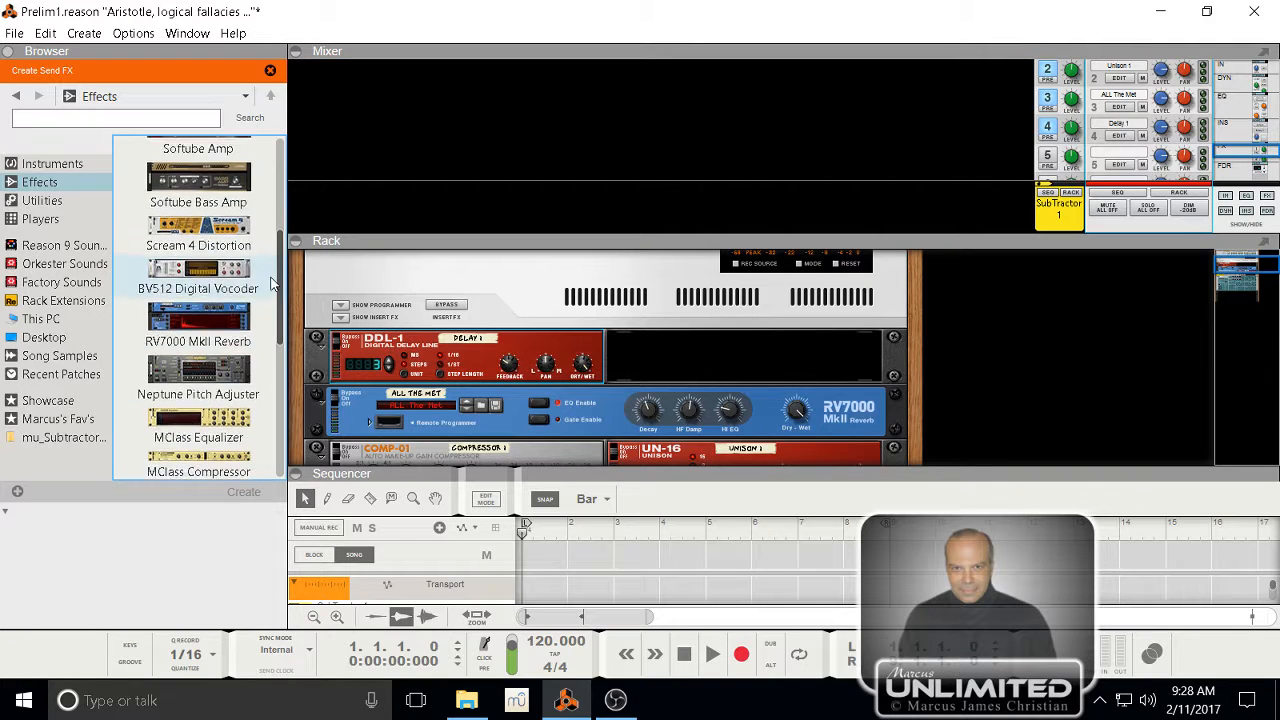
scroll(270, 270, "up", 2)
scroll(267, 268, "down", 6)
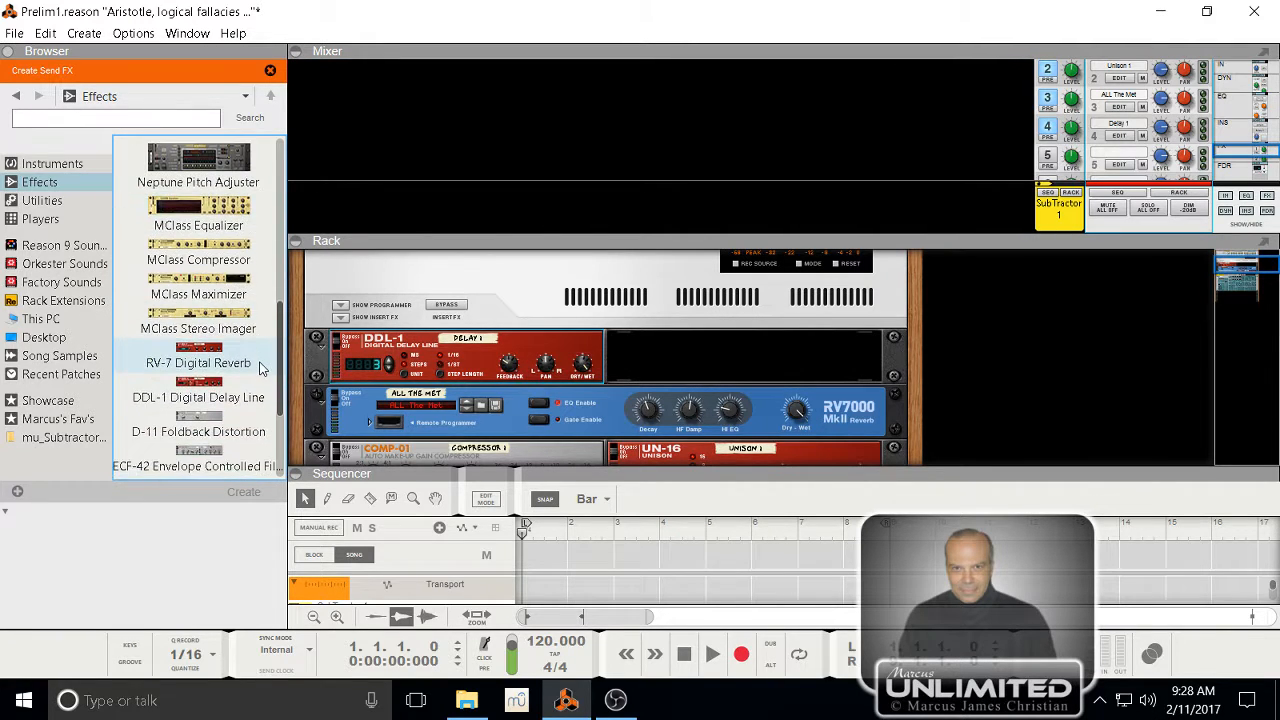
scroll(265, 300, "up", 6)
scroll(268, 270, "up", 2)
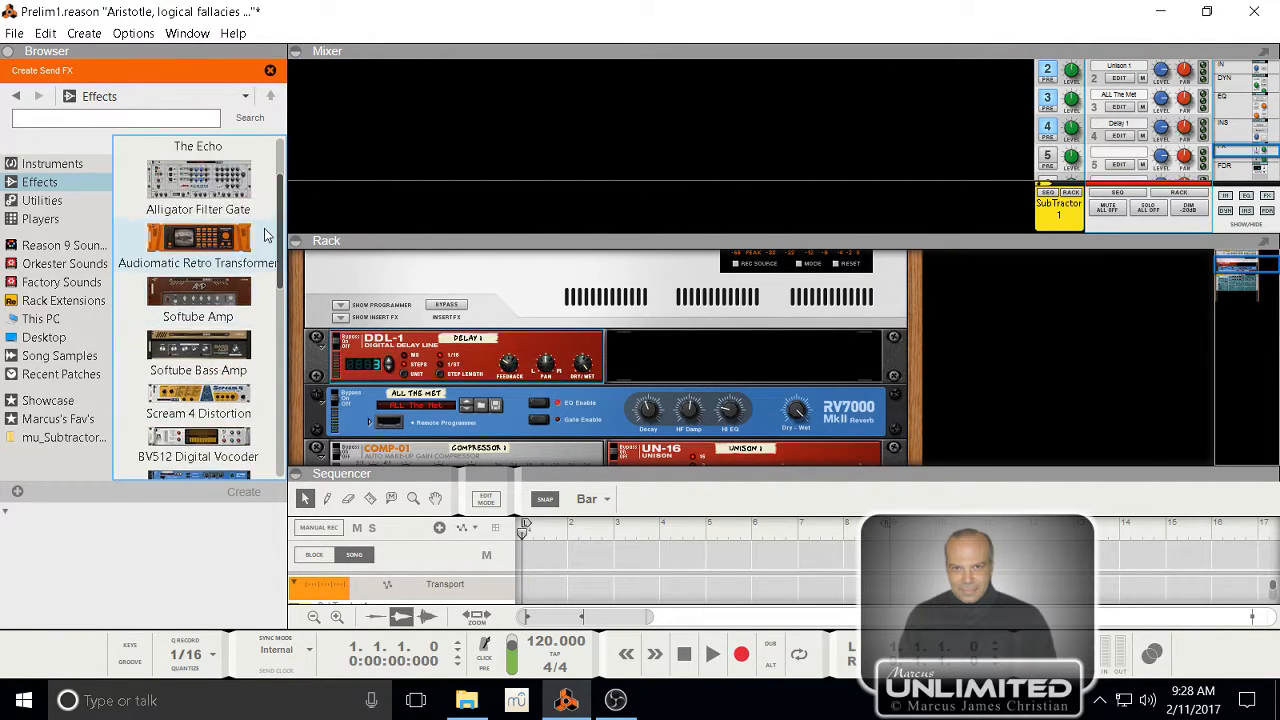
scroll(268, 300, "down", 4)
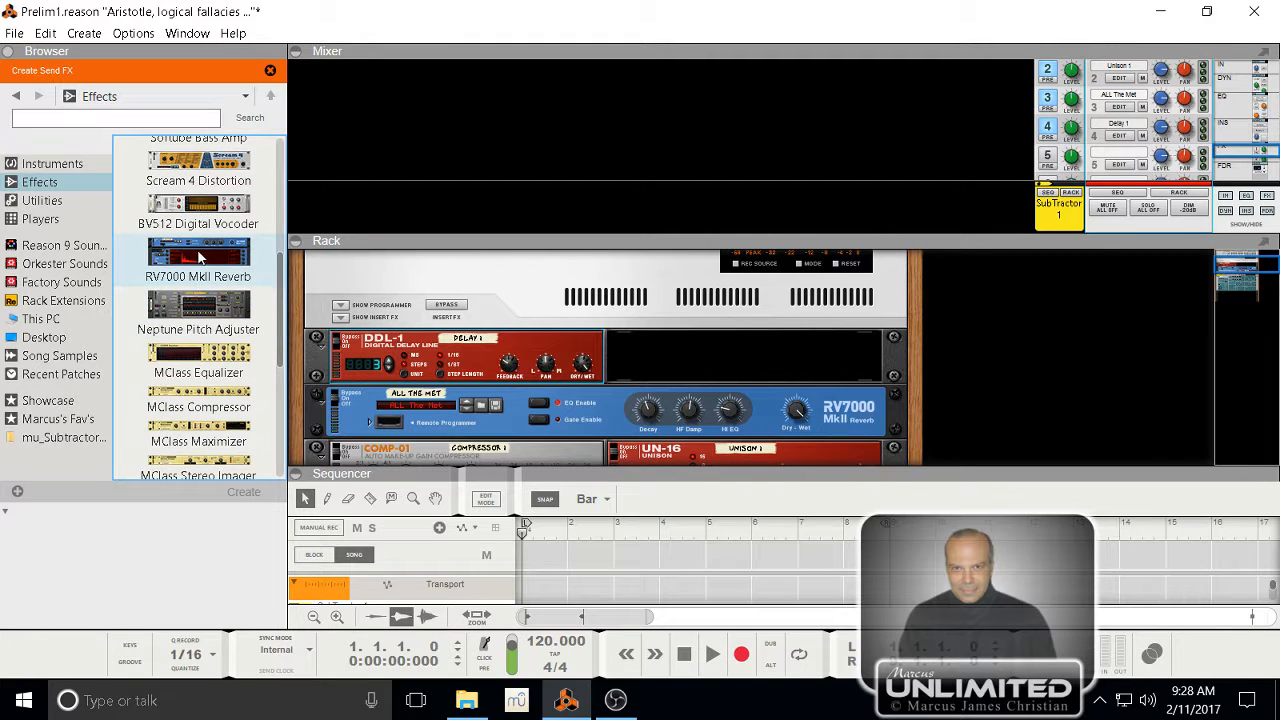
double_click(199, 258)
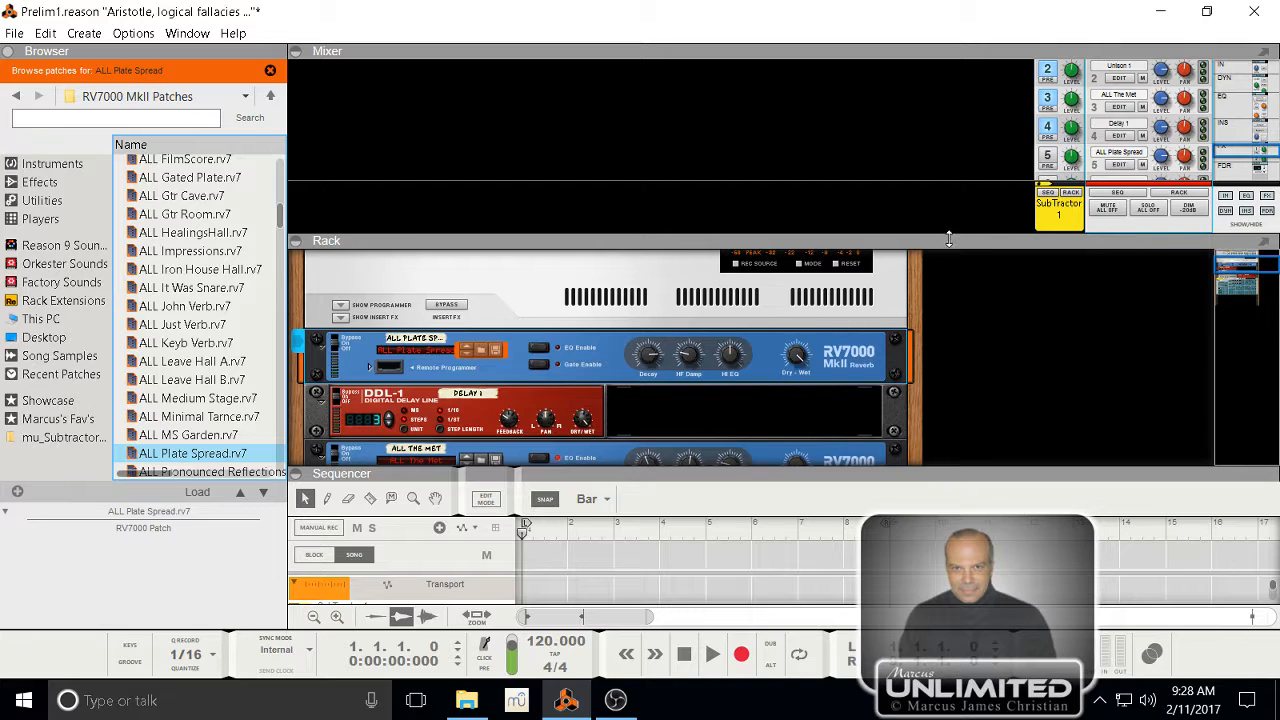
left_click(1050, 155)
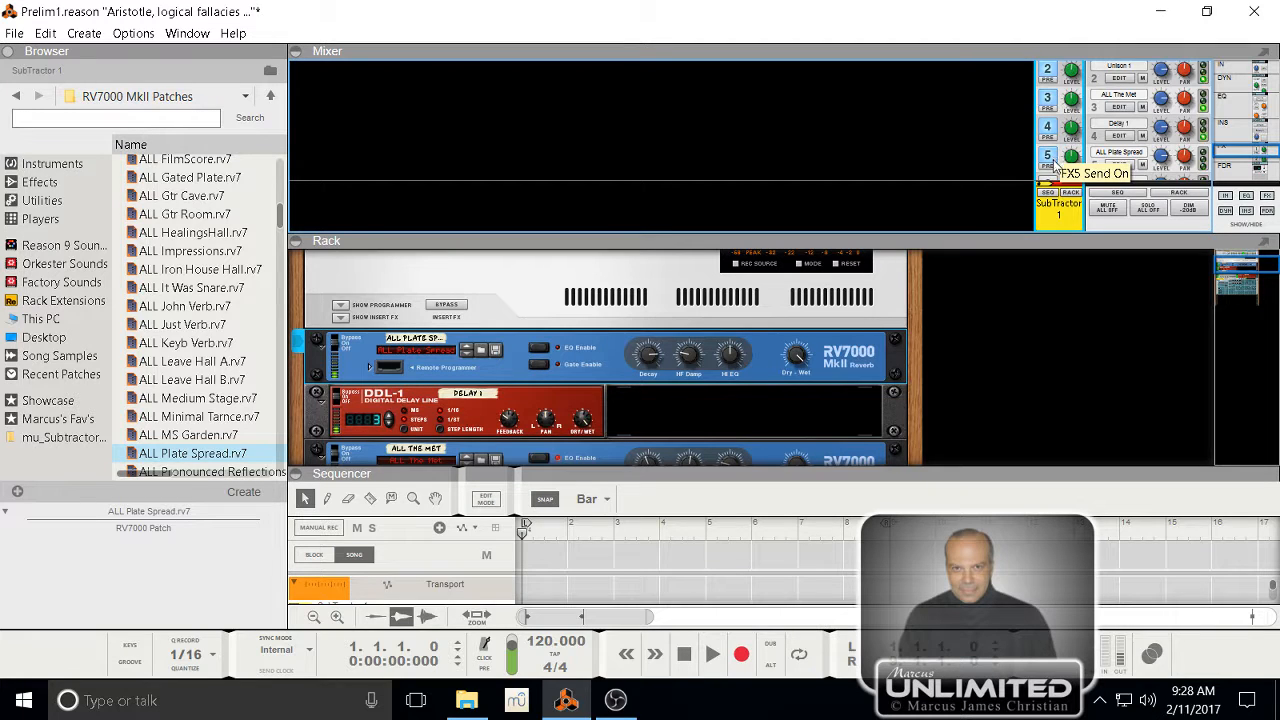
- Search the browser for "film" and load the ALL FilmScore patch into the new RV7000 MkII Reverb in the rack
left_click(143, 123)
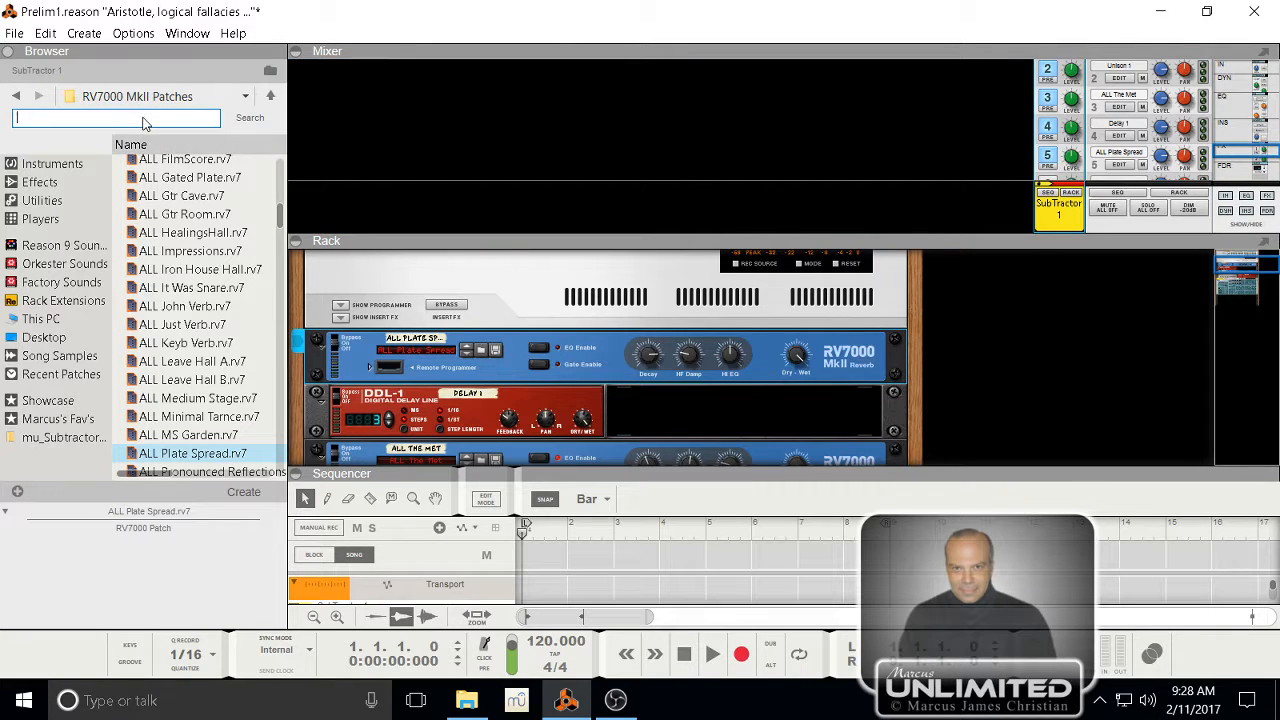
type("film")
left_click(250, 118)
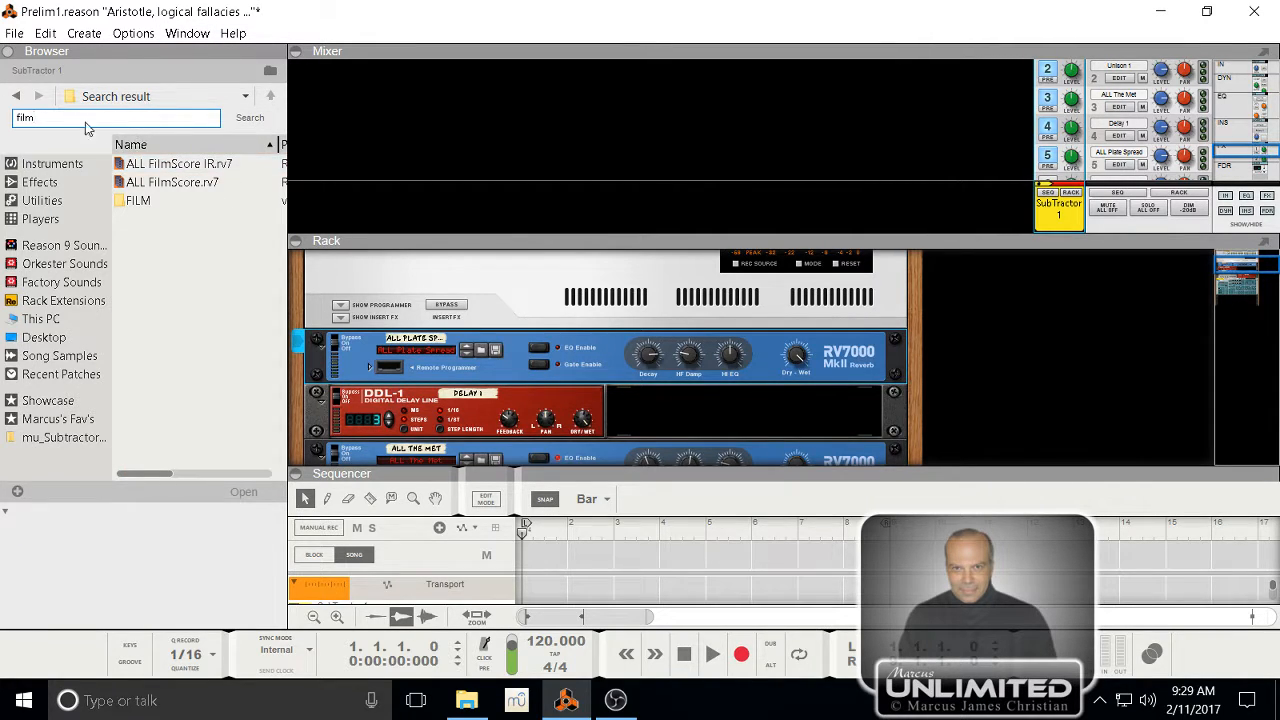
left_click(167, 168)
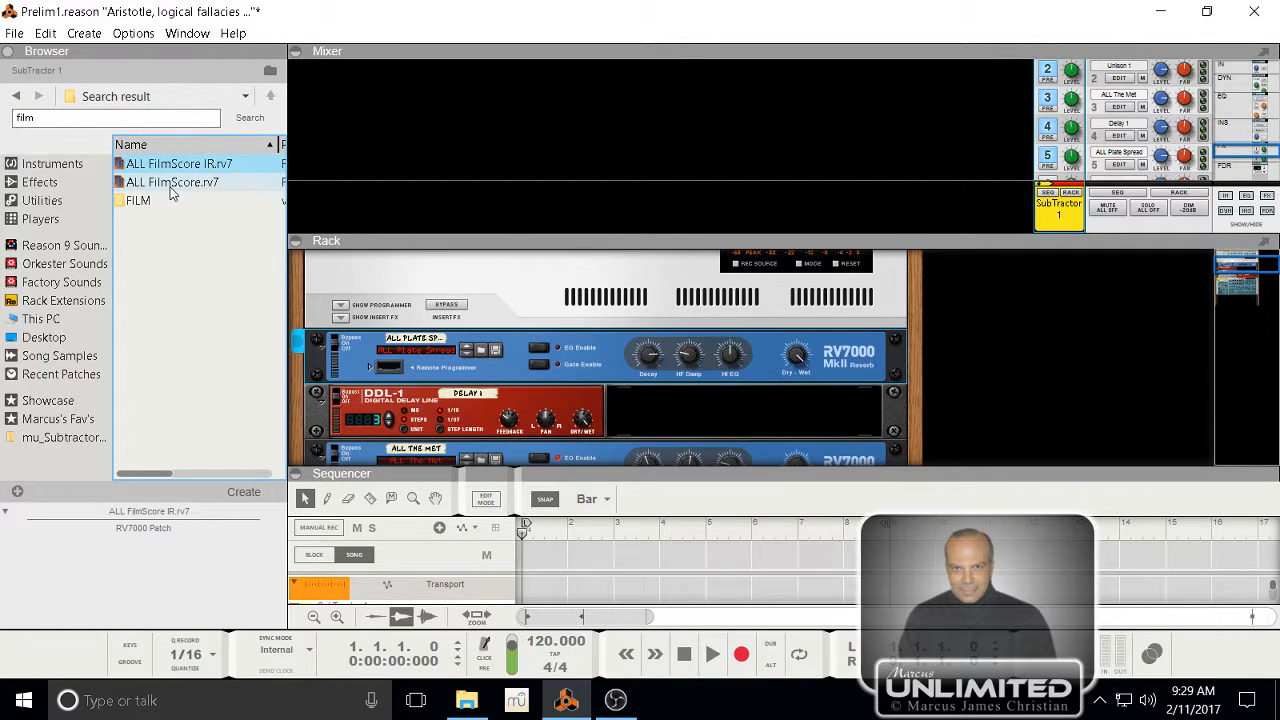
left_click(170, 188)
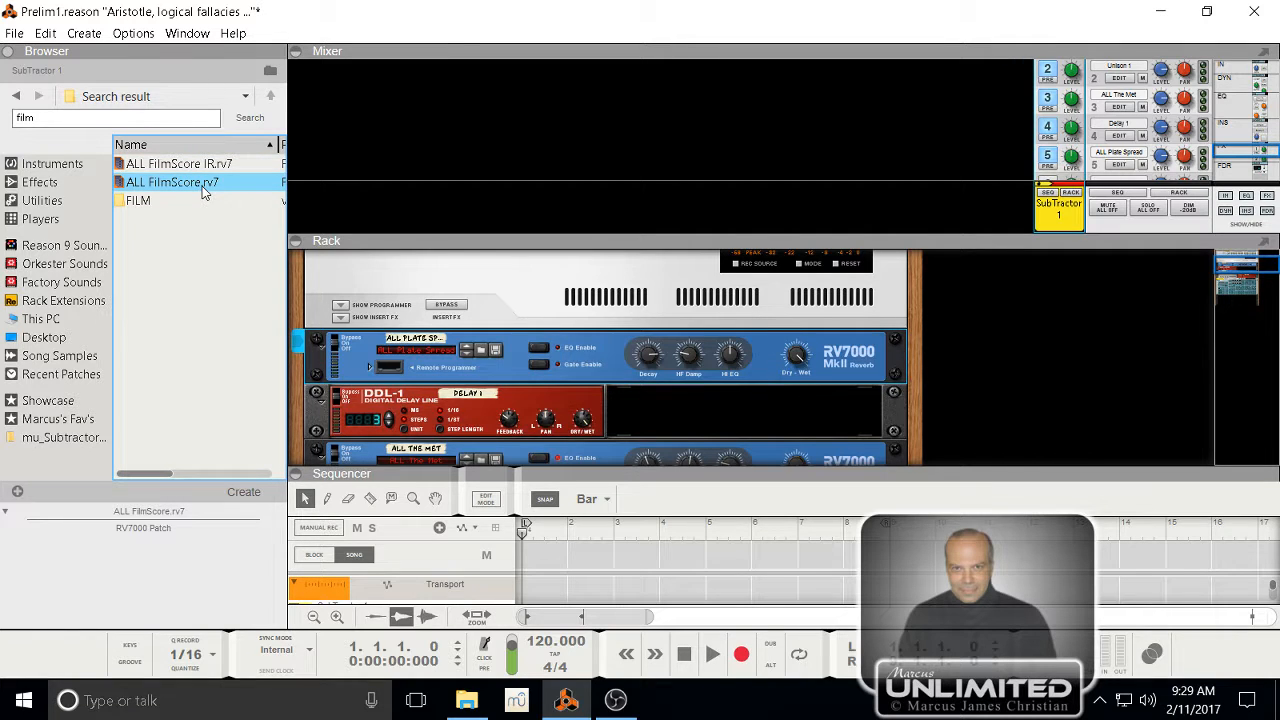
left_click_drag(203, 192, 445, 373)
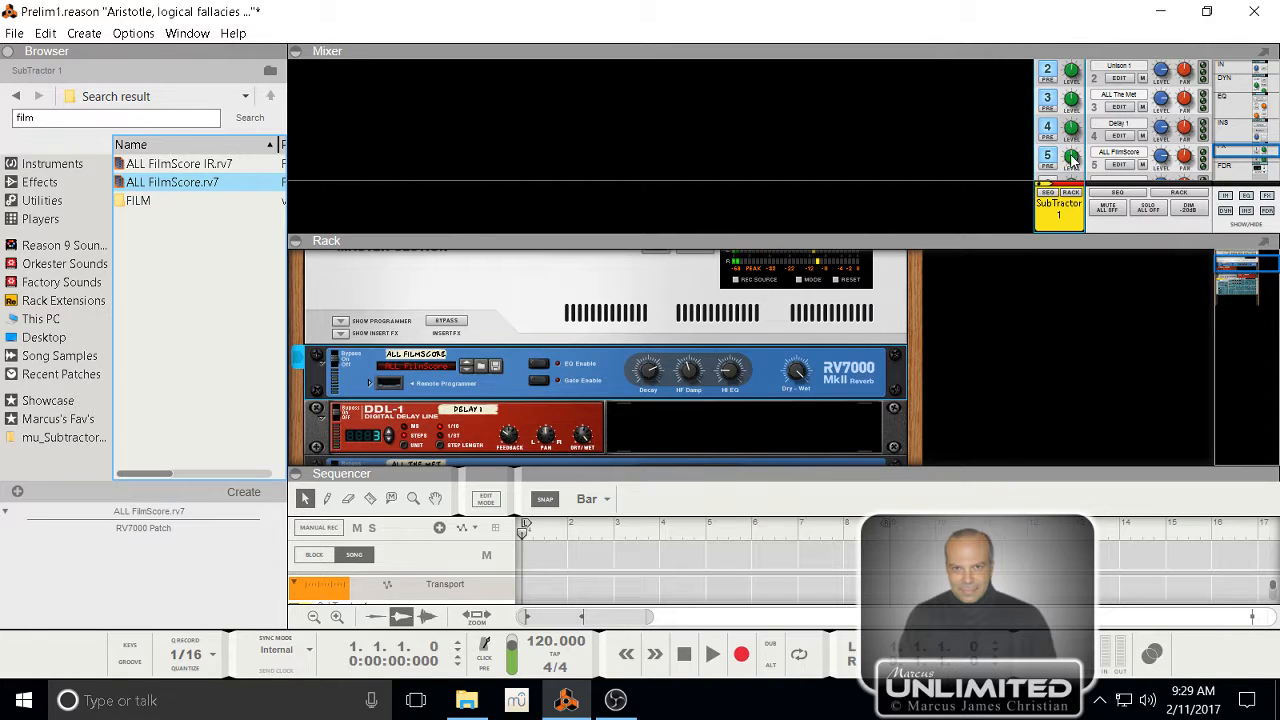
- Adjust the SubTractor channel's FX5 send level for the FilmScore reverb
left_click_drag(1072, 156, 1076, 145)
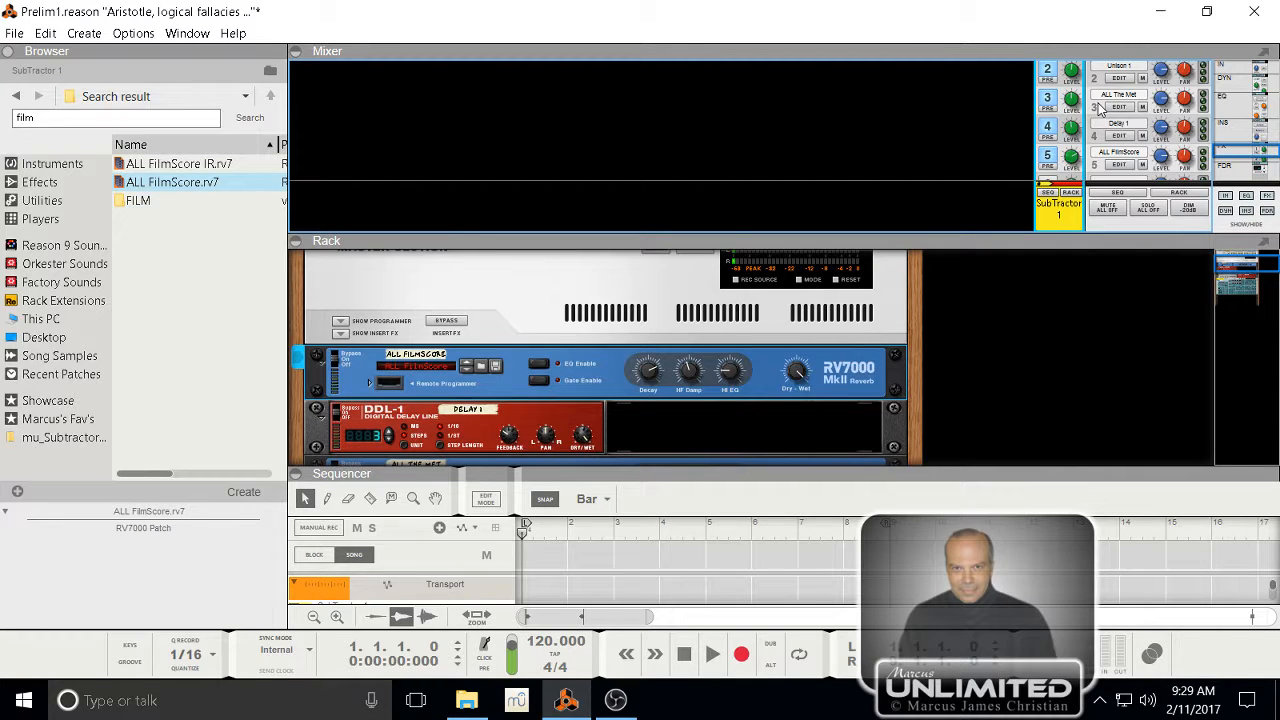
mouse_move(1076, 152)
left_click_drag(1076, 148, 1079, 146)
left_click_drag(1072, 163, 1078, 183)
mouse_move(1071, 160)
left_click_drag(1071, 160, 1072, 172)
- Bring the lower end of the SubTractor into view in the rack and enlarge the sequencer area to show its track
left_click_drag(918, 397, 923, 174)
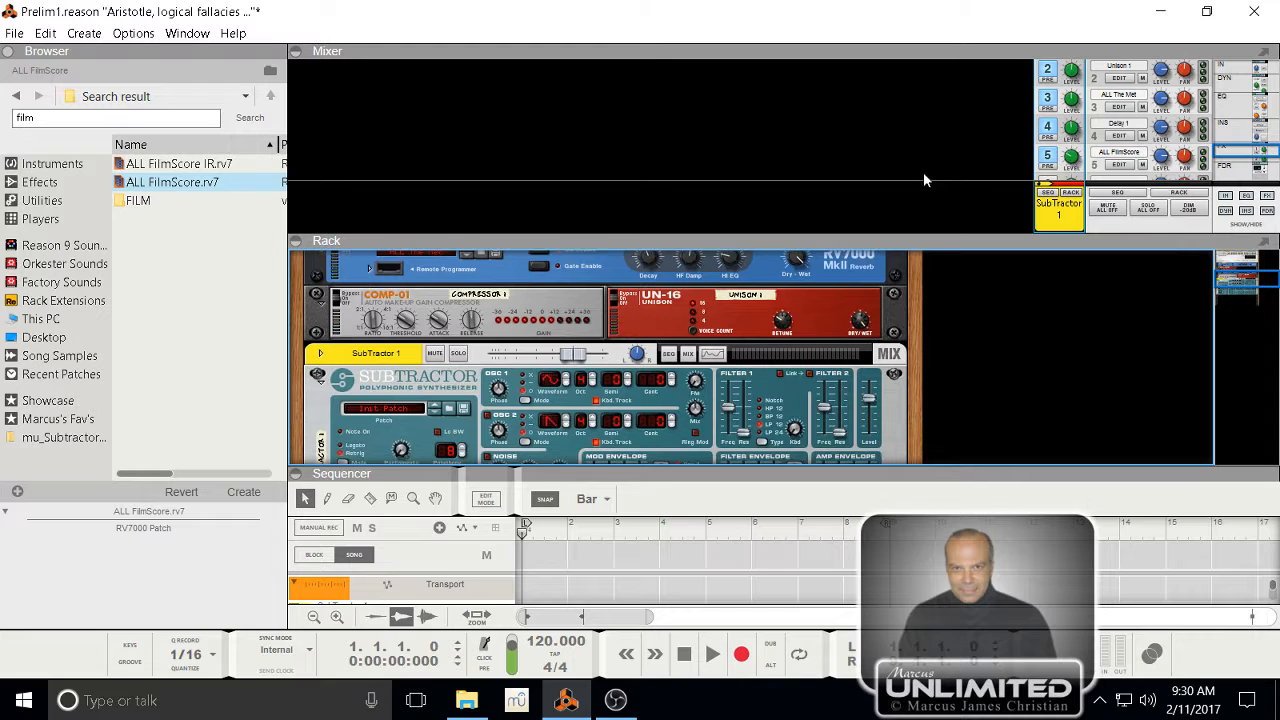
left_click_drag(916, 360, 936, 240)
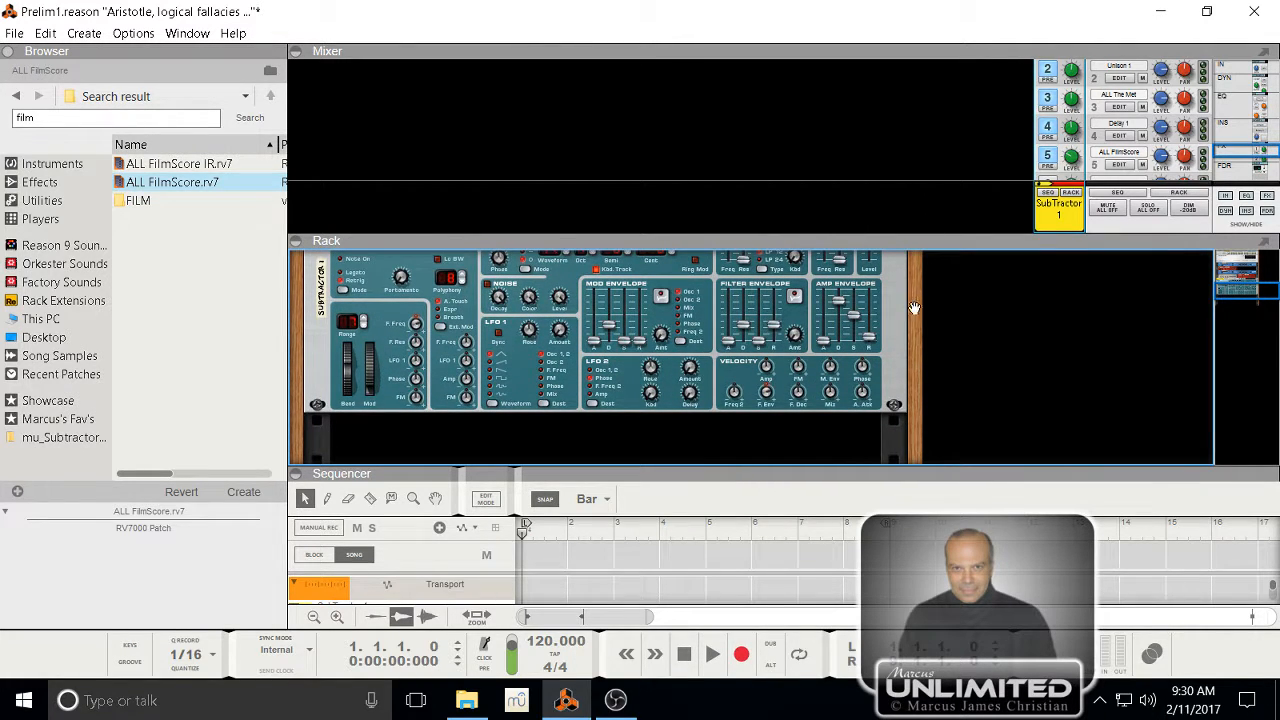
left_click_drag(914, 306, 925, 263)
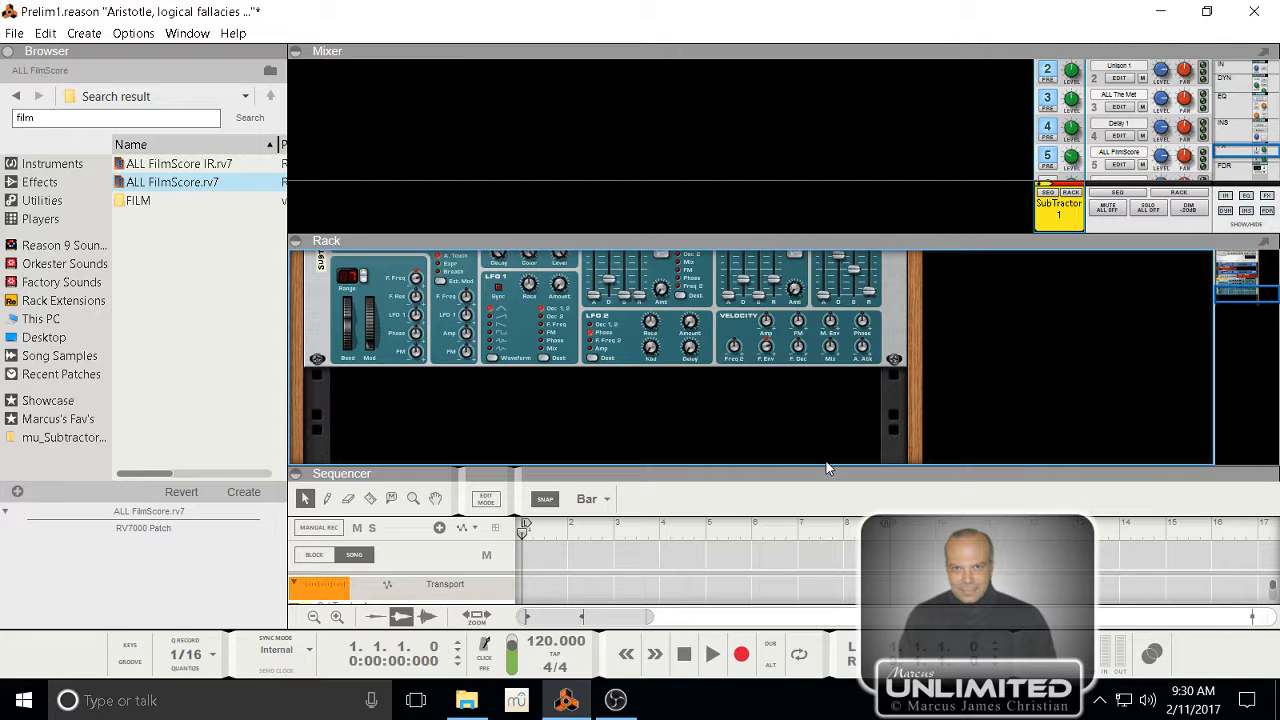
left_click_drag(834, 476, 831, 393)
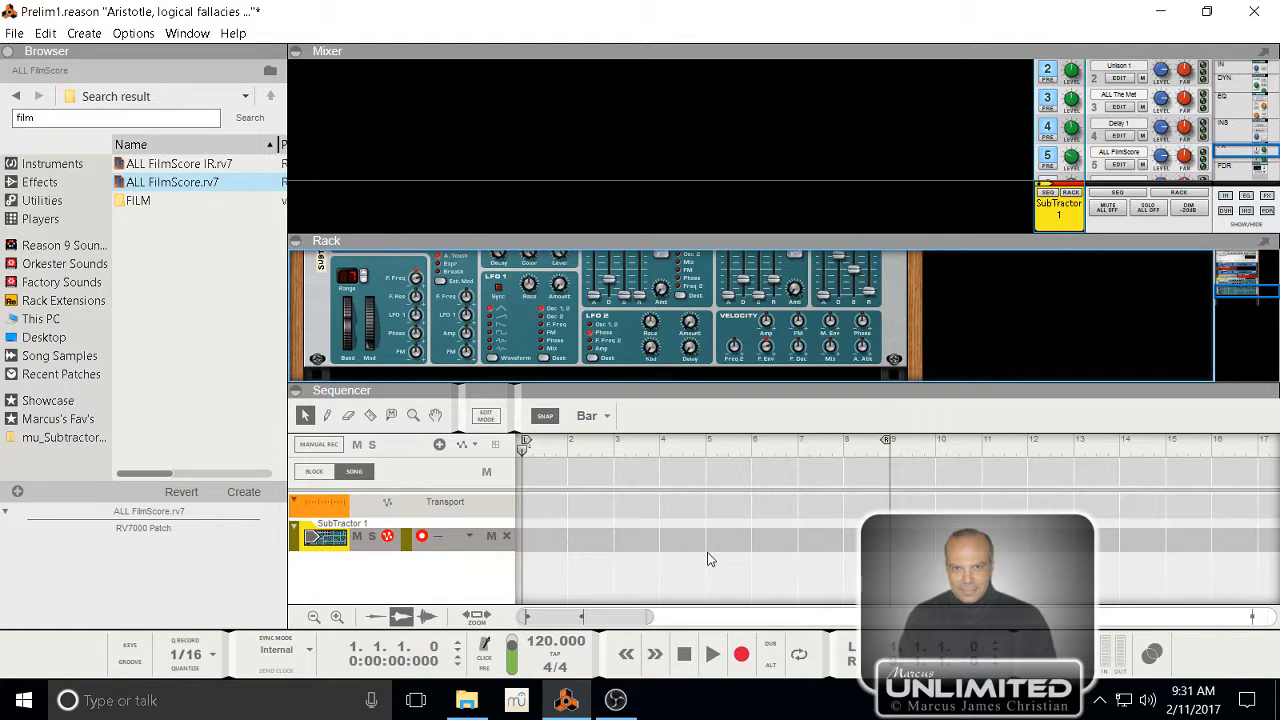
- Mark item 1, the Vocal Track Template Construction, with an x in the song information notes
left_click(14, 36)
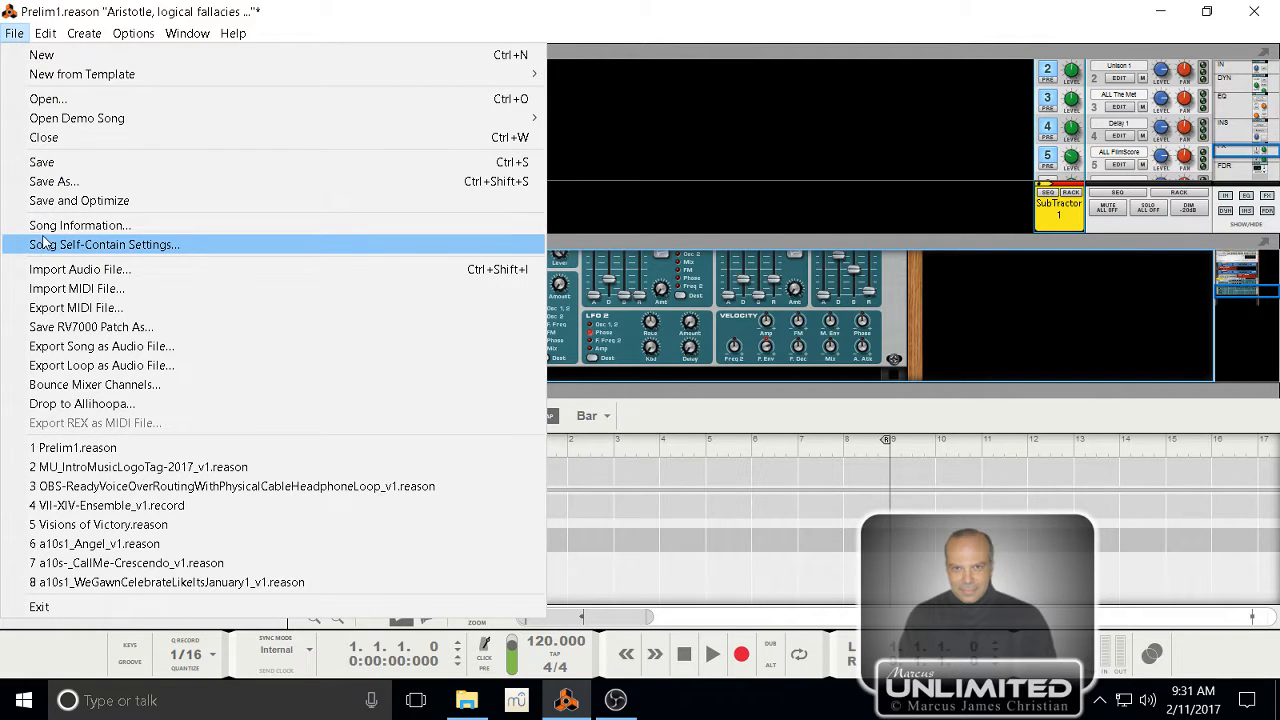
left_click(106, 227)
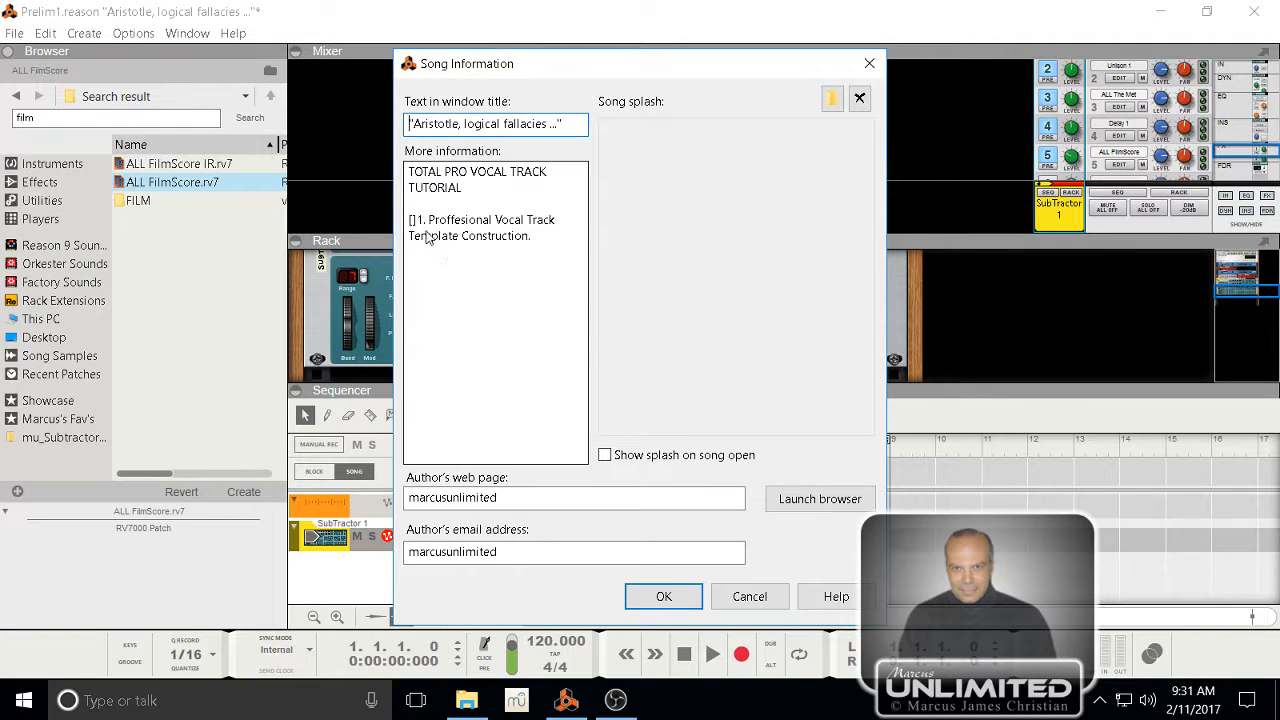
left_click(414, 220)
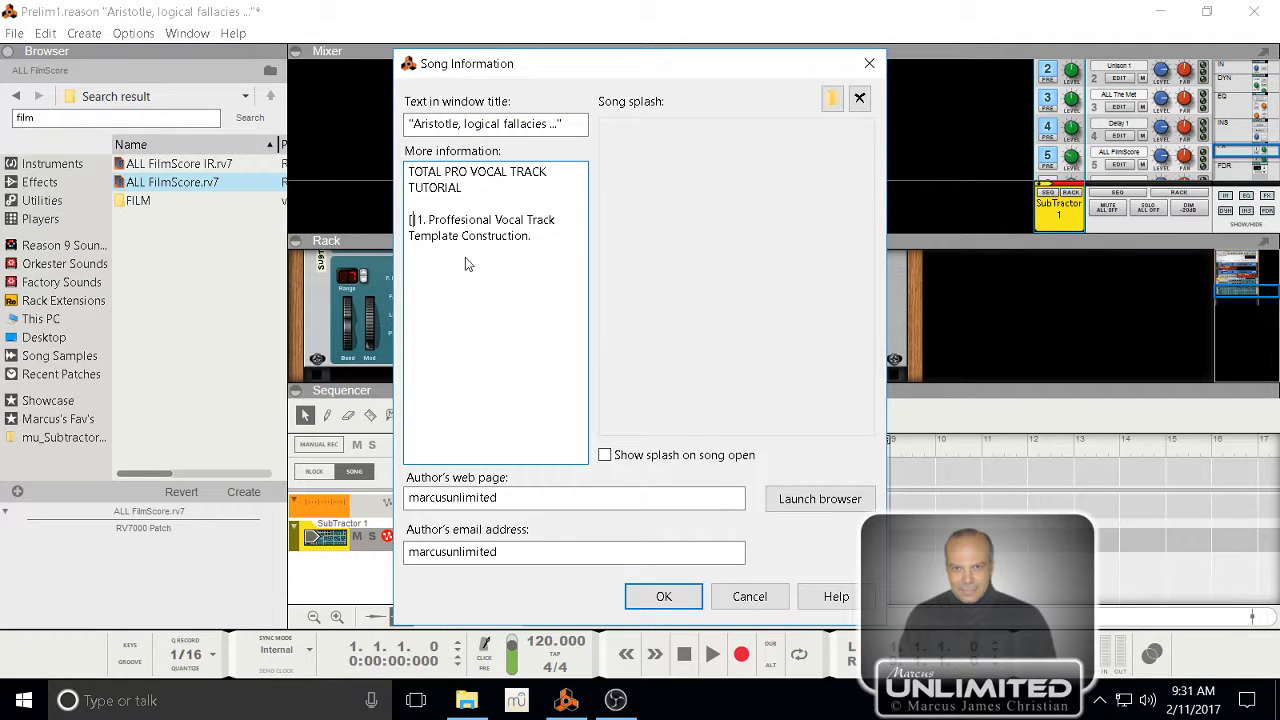
type("x")
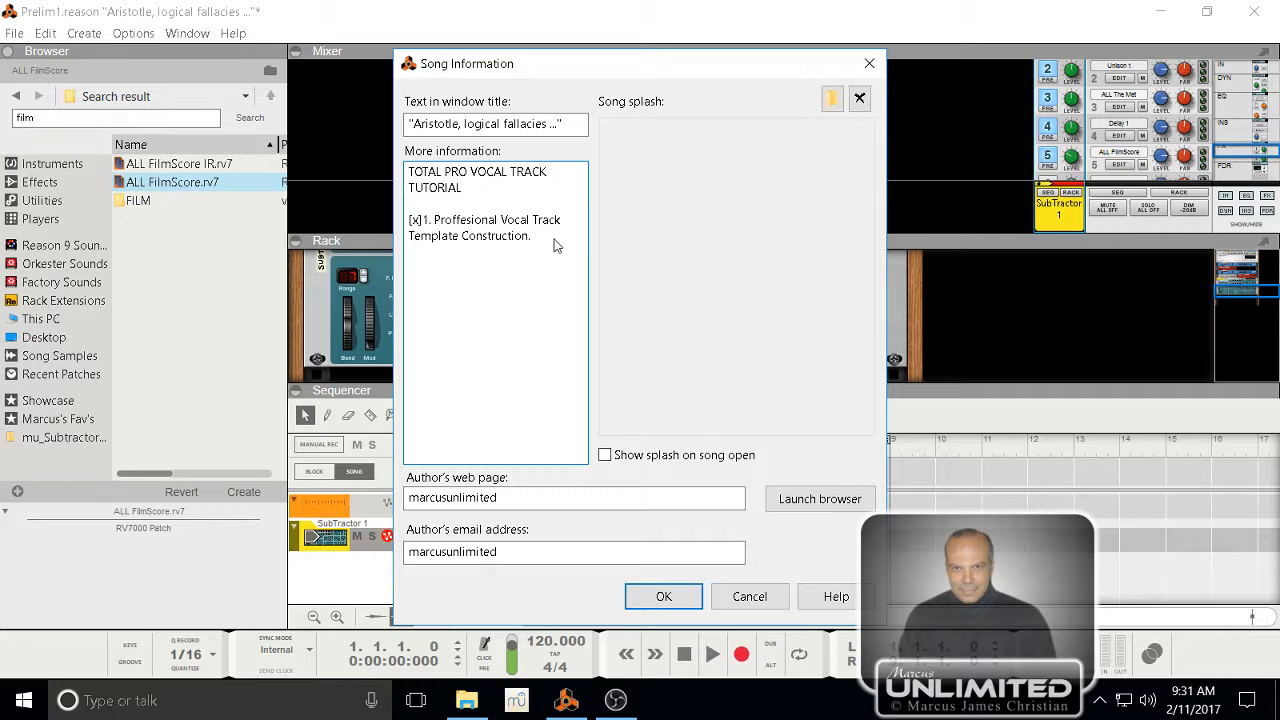
left_click(680, 596)
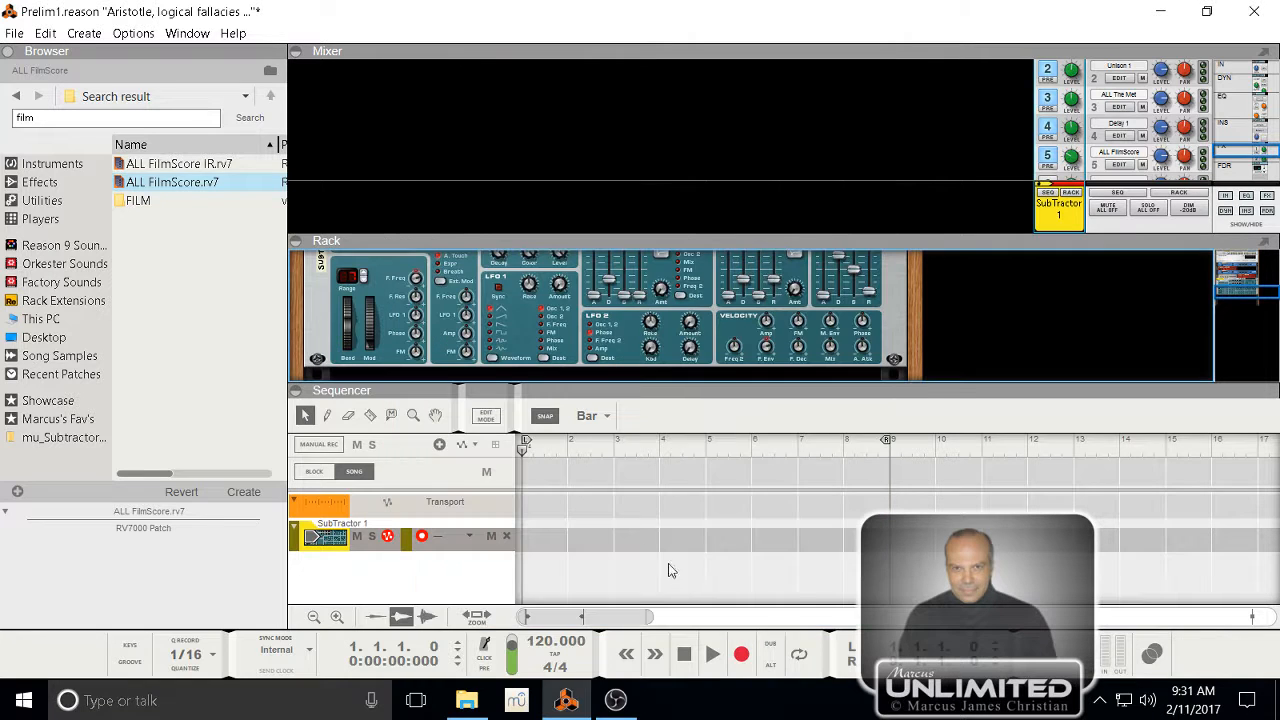
- Save the song under the new name a10s1_Aristotle-LogicalFallacies_v1 in the a1s1Aristotle folder
left_click(15, 33)
left_click(54, 181)
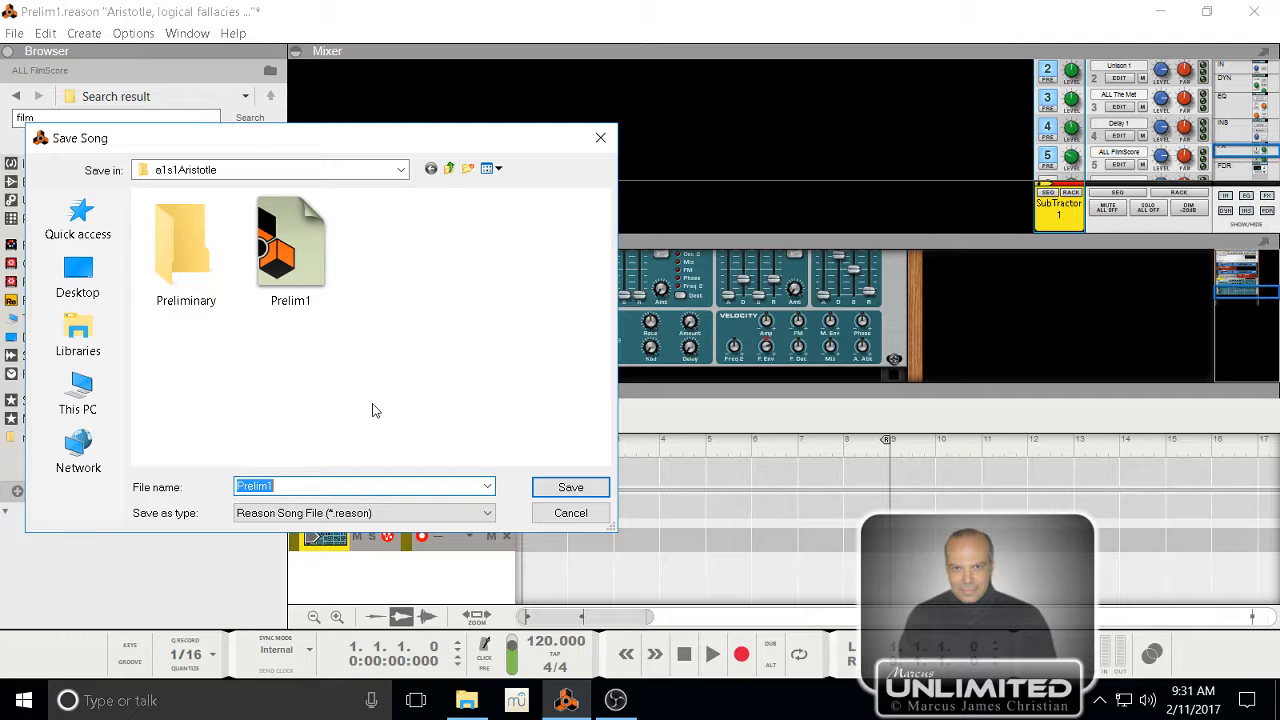
type("Aris")
key("BackSpace")
key("BackSpace")
key("BackSpace")
key("BackSpace")
type("a10s1_Aristotle-Log")
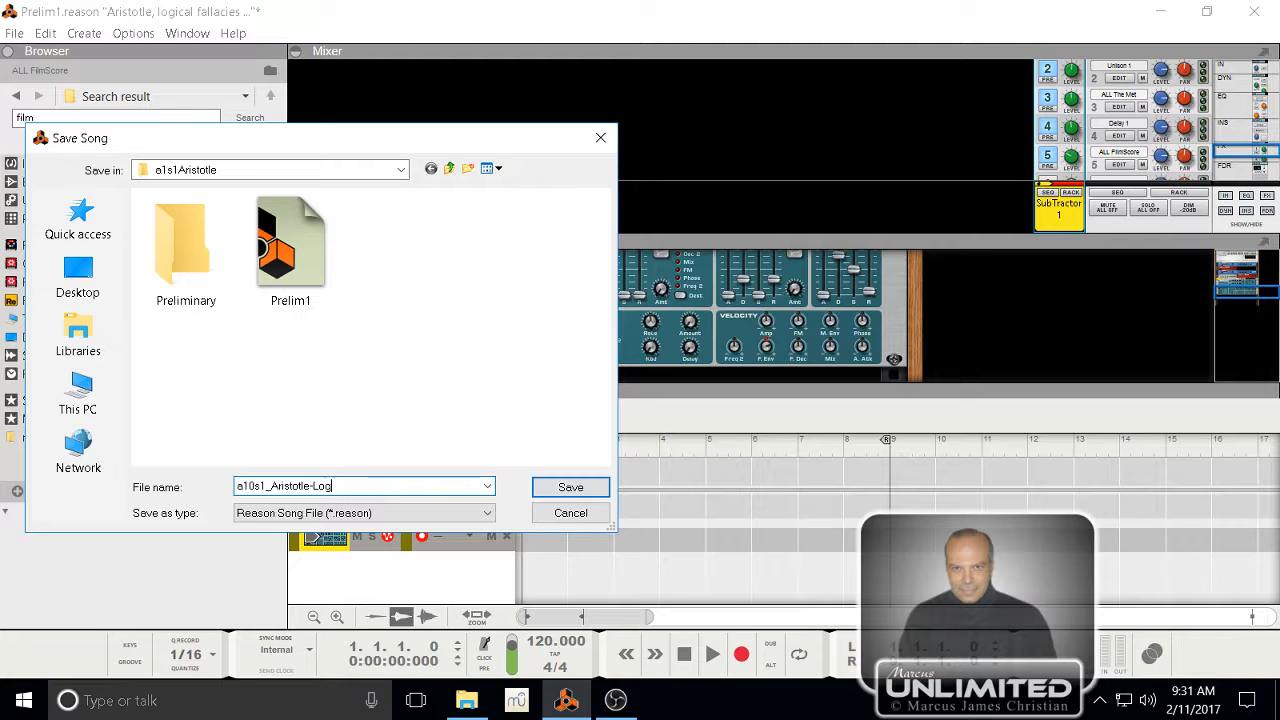
type("icalFallacies_v1")
left_click(569, 486)
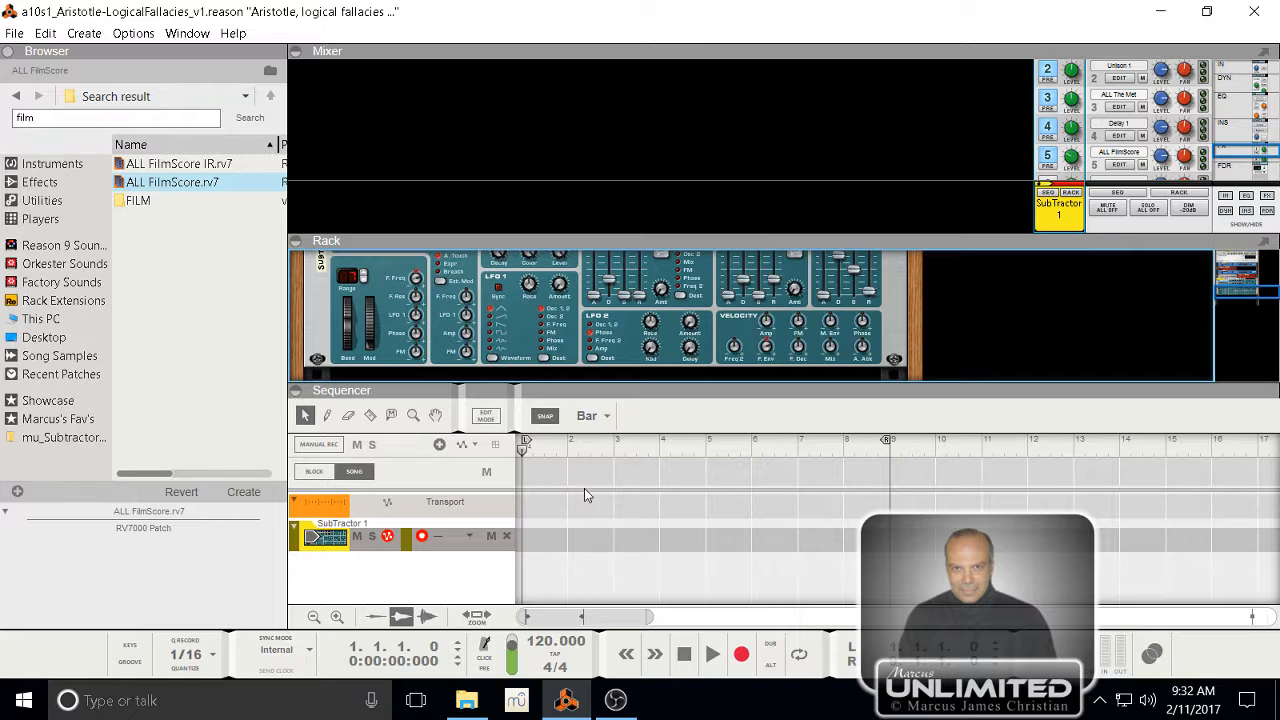